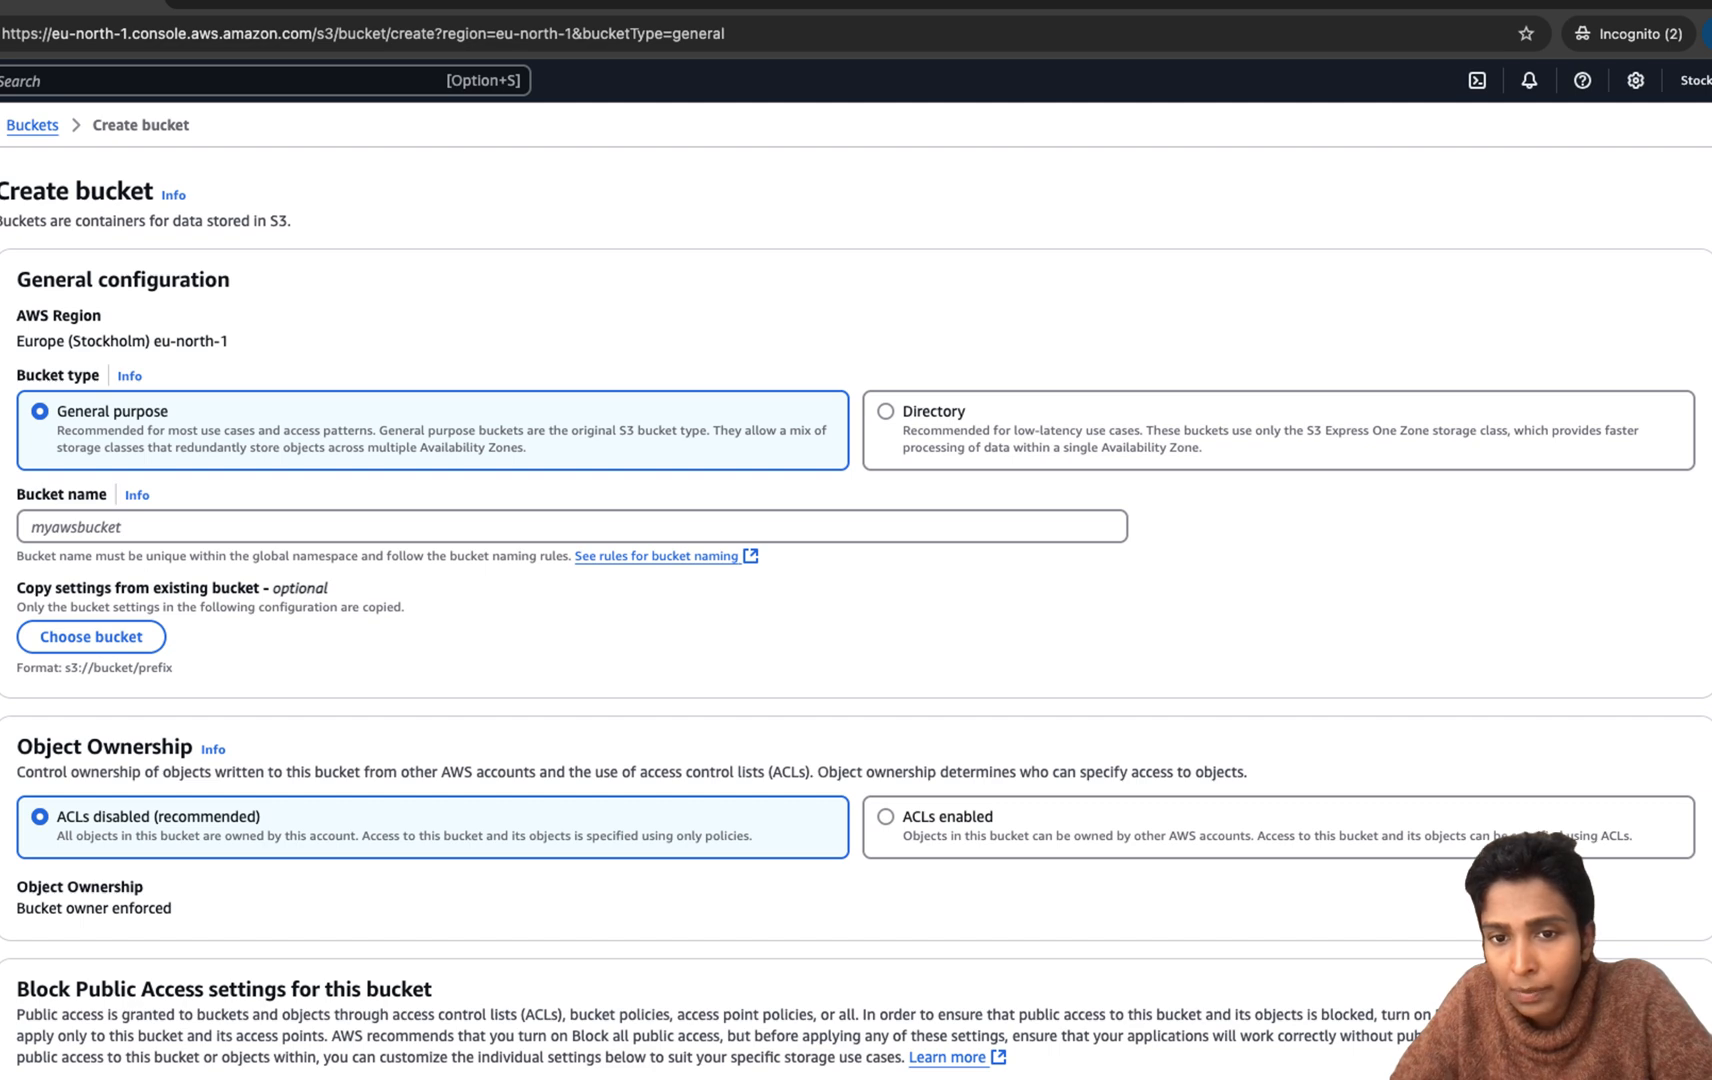
Step: Review the bucket creation options, from object ownership through the advanced Object Lock settings, and leave the form without creating a bucket
{"action": "scroll", "coordinate": [110, 632], "scroll_direction": "down", "scroll_amount": 5}
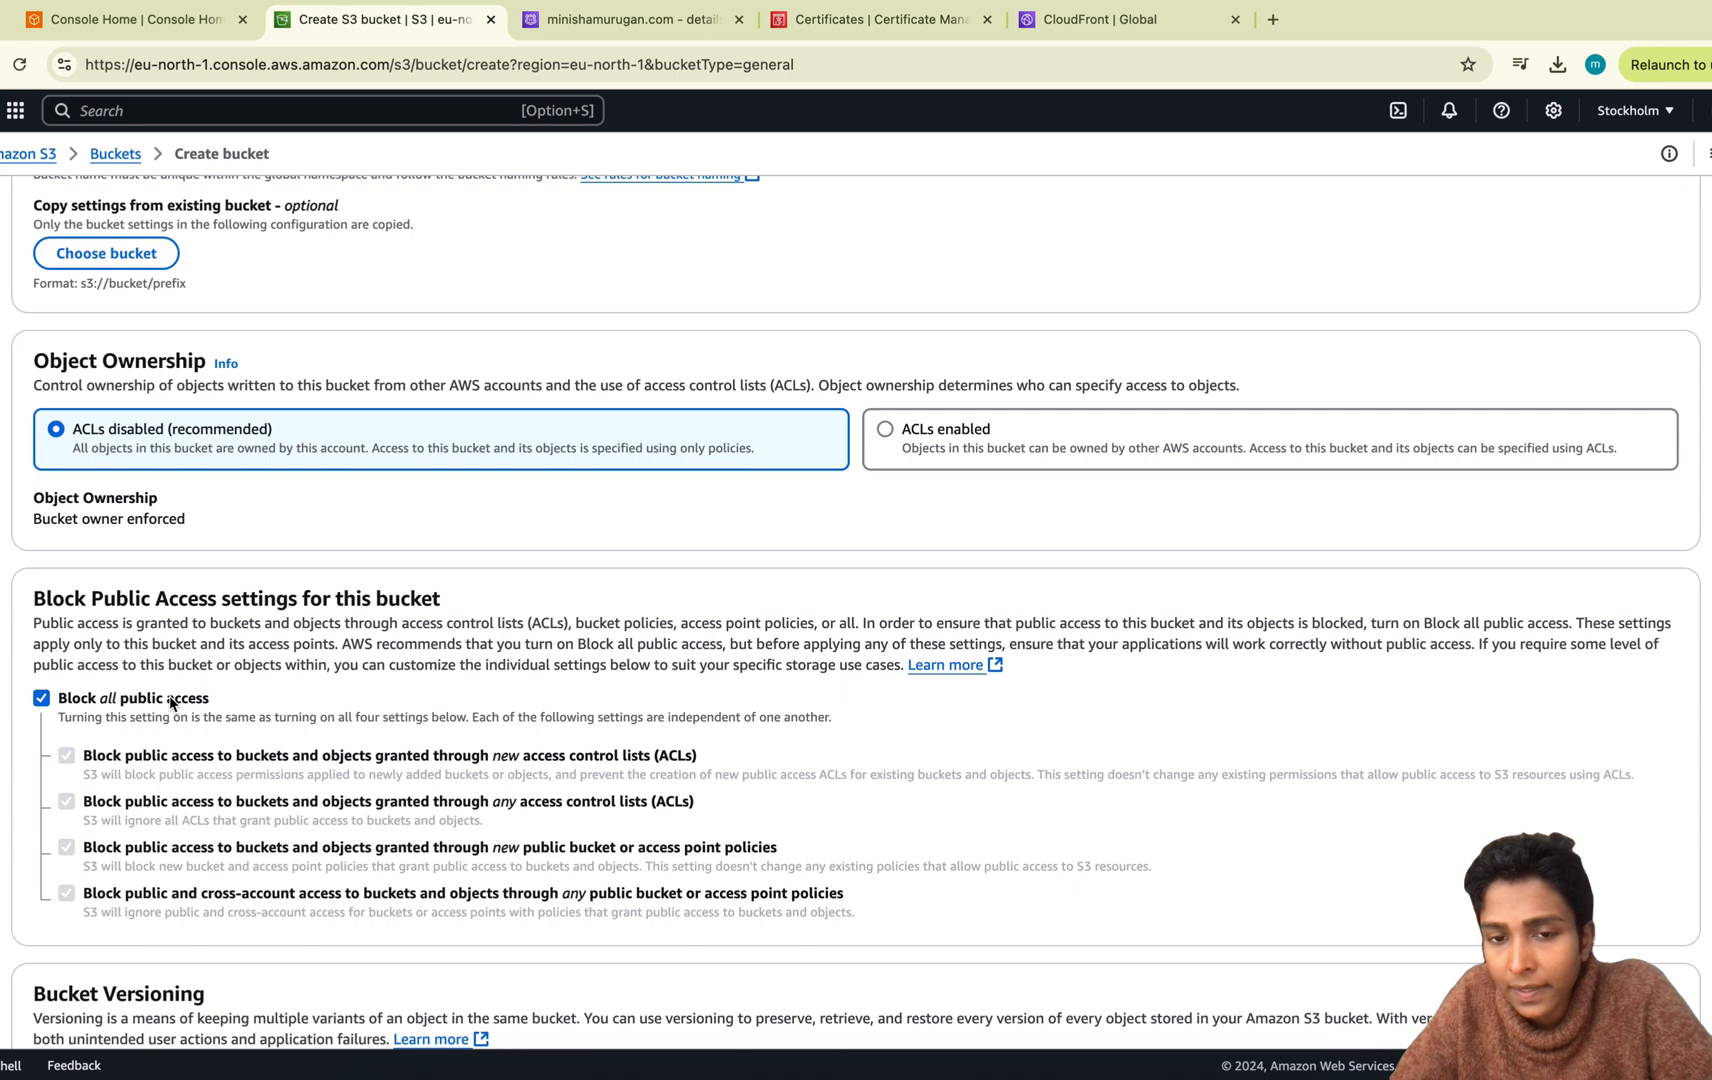
{"action": "scroll", "coordinate": [169, 696], "scroll_direction": "down", "scroll_amount": 2}
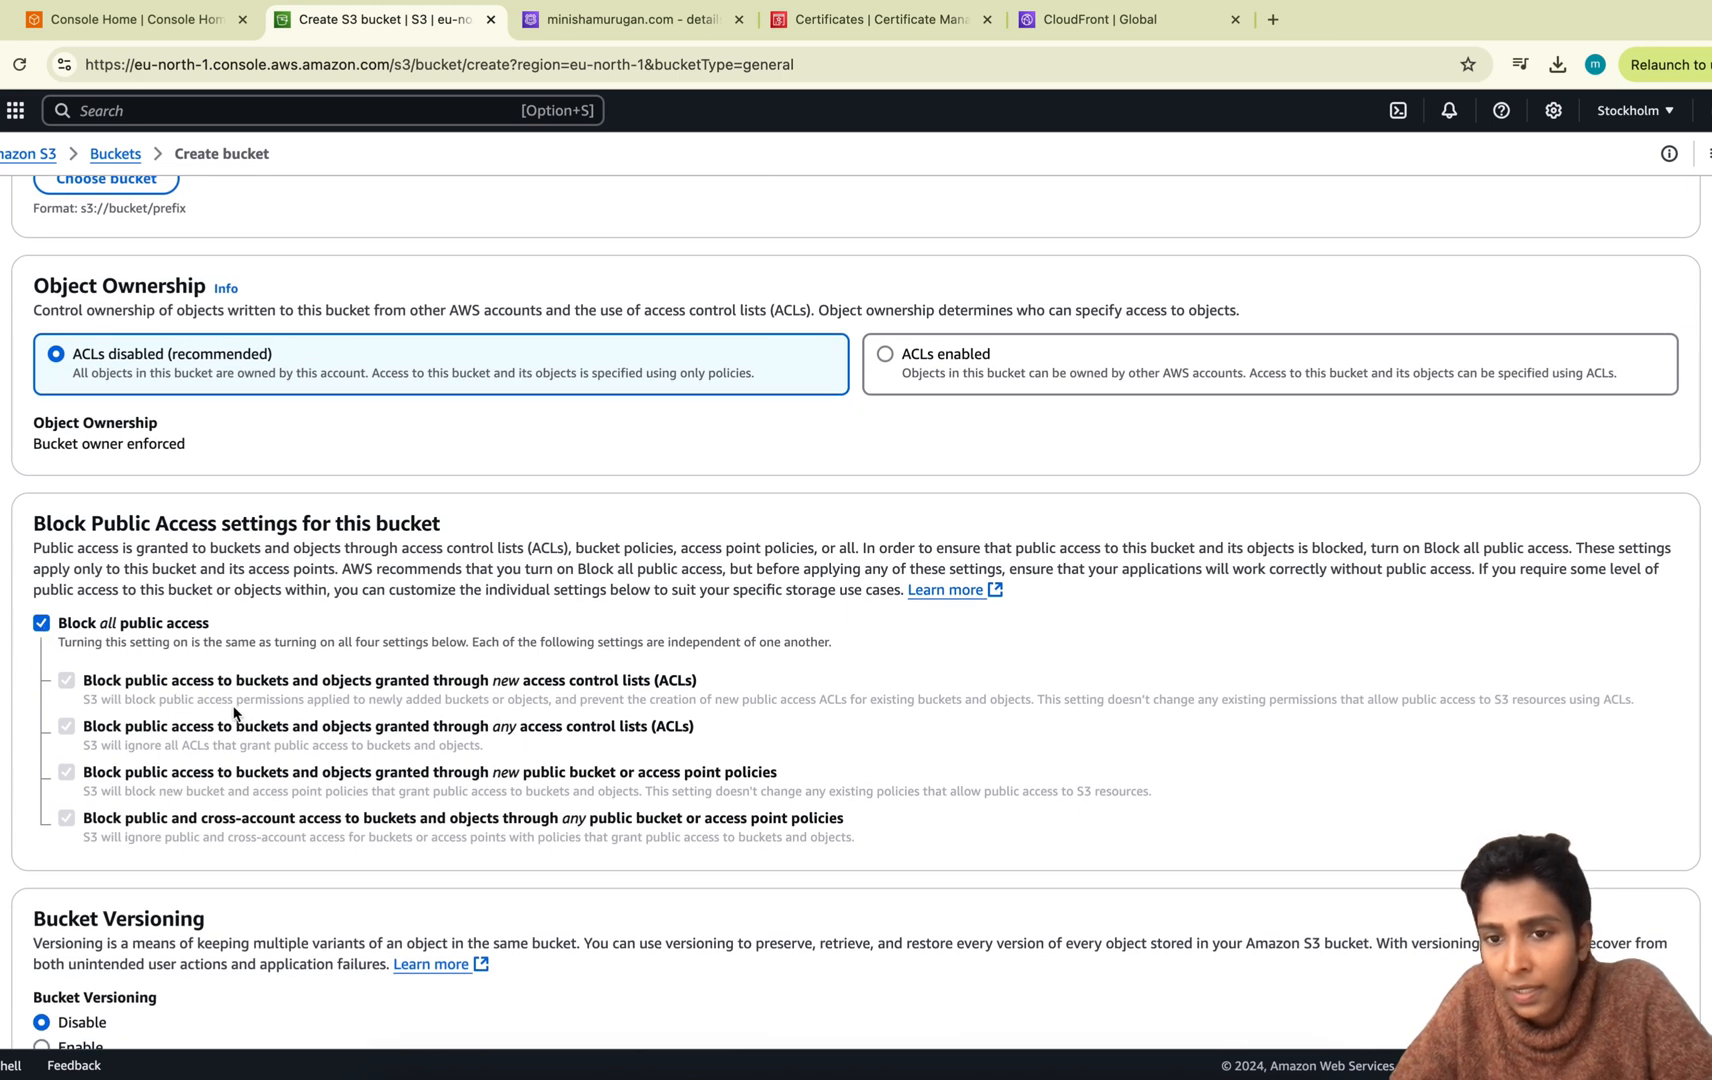
{"action": "scroll", "coordinate": [237, 718], "scroll_direction": "down", "scroll_amount": 3}
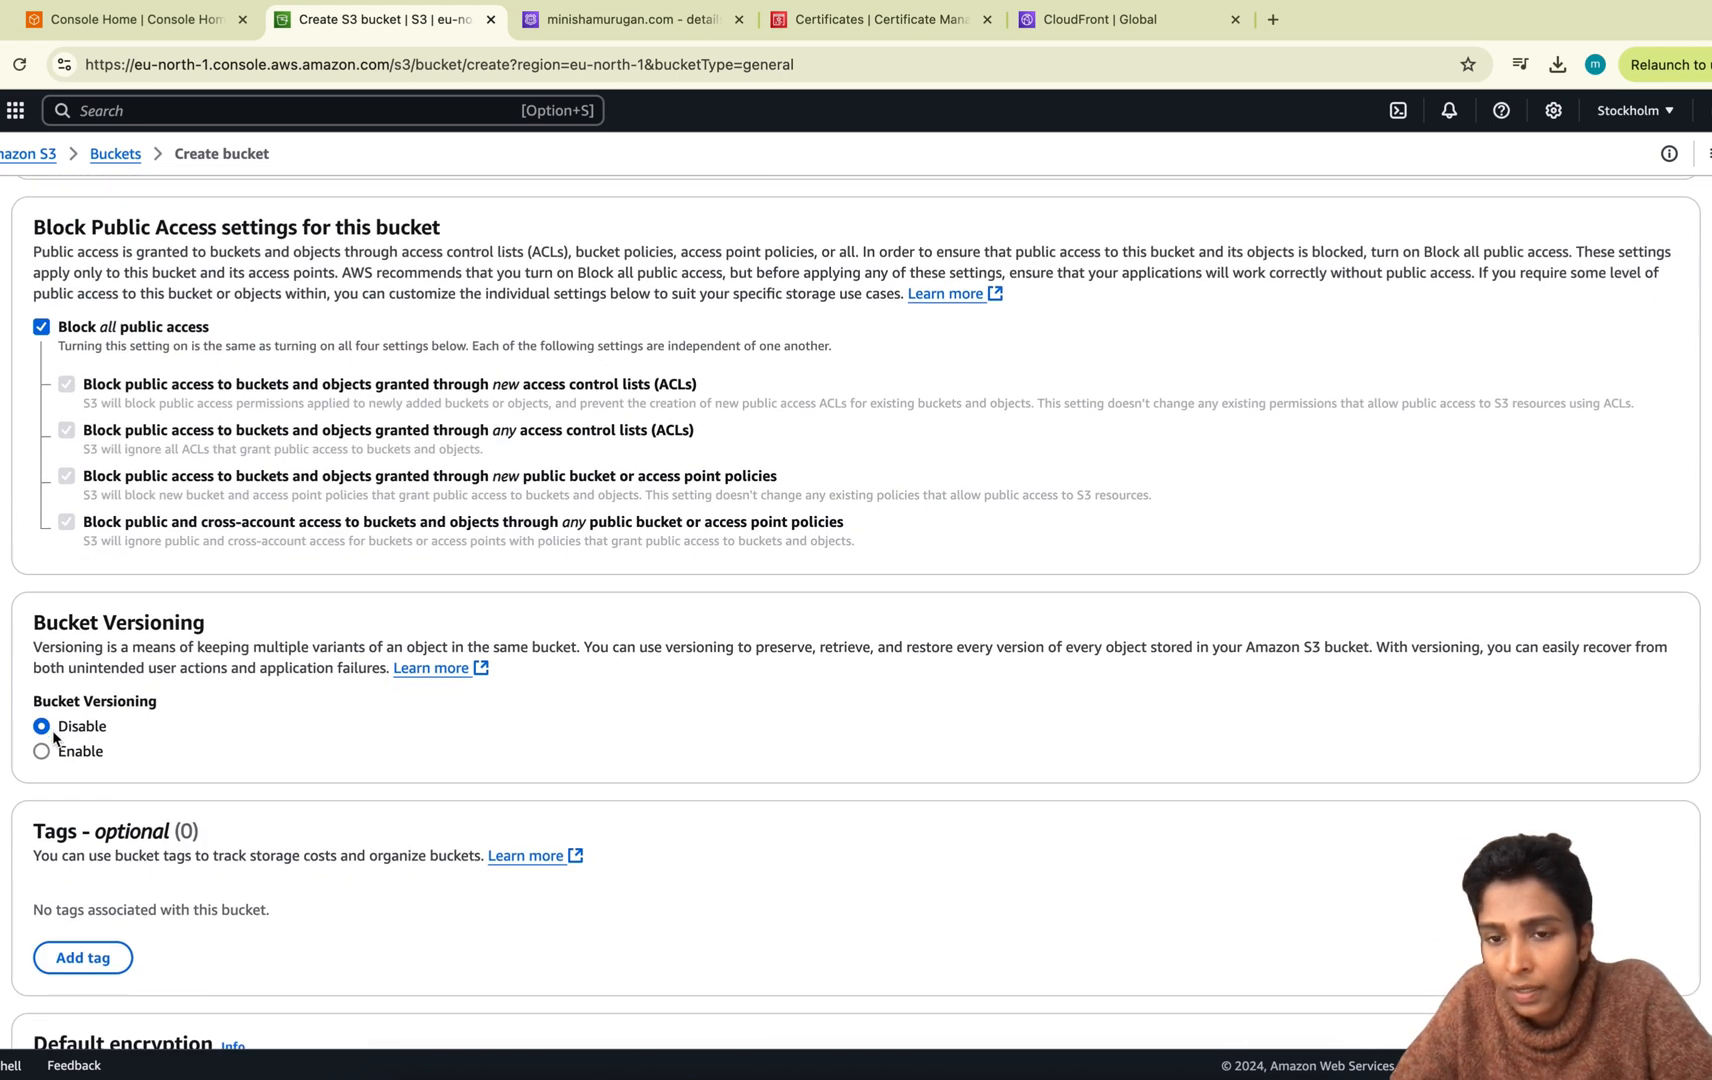
{"action": "scroll", "coordinate": [173, 765], "scroll_direction": "down", "scroll_amount": 4}
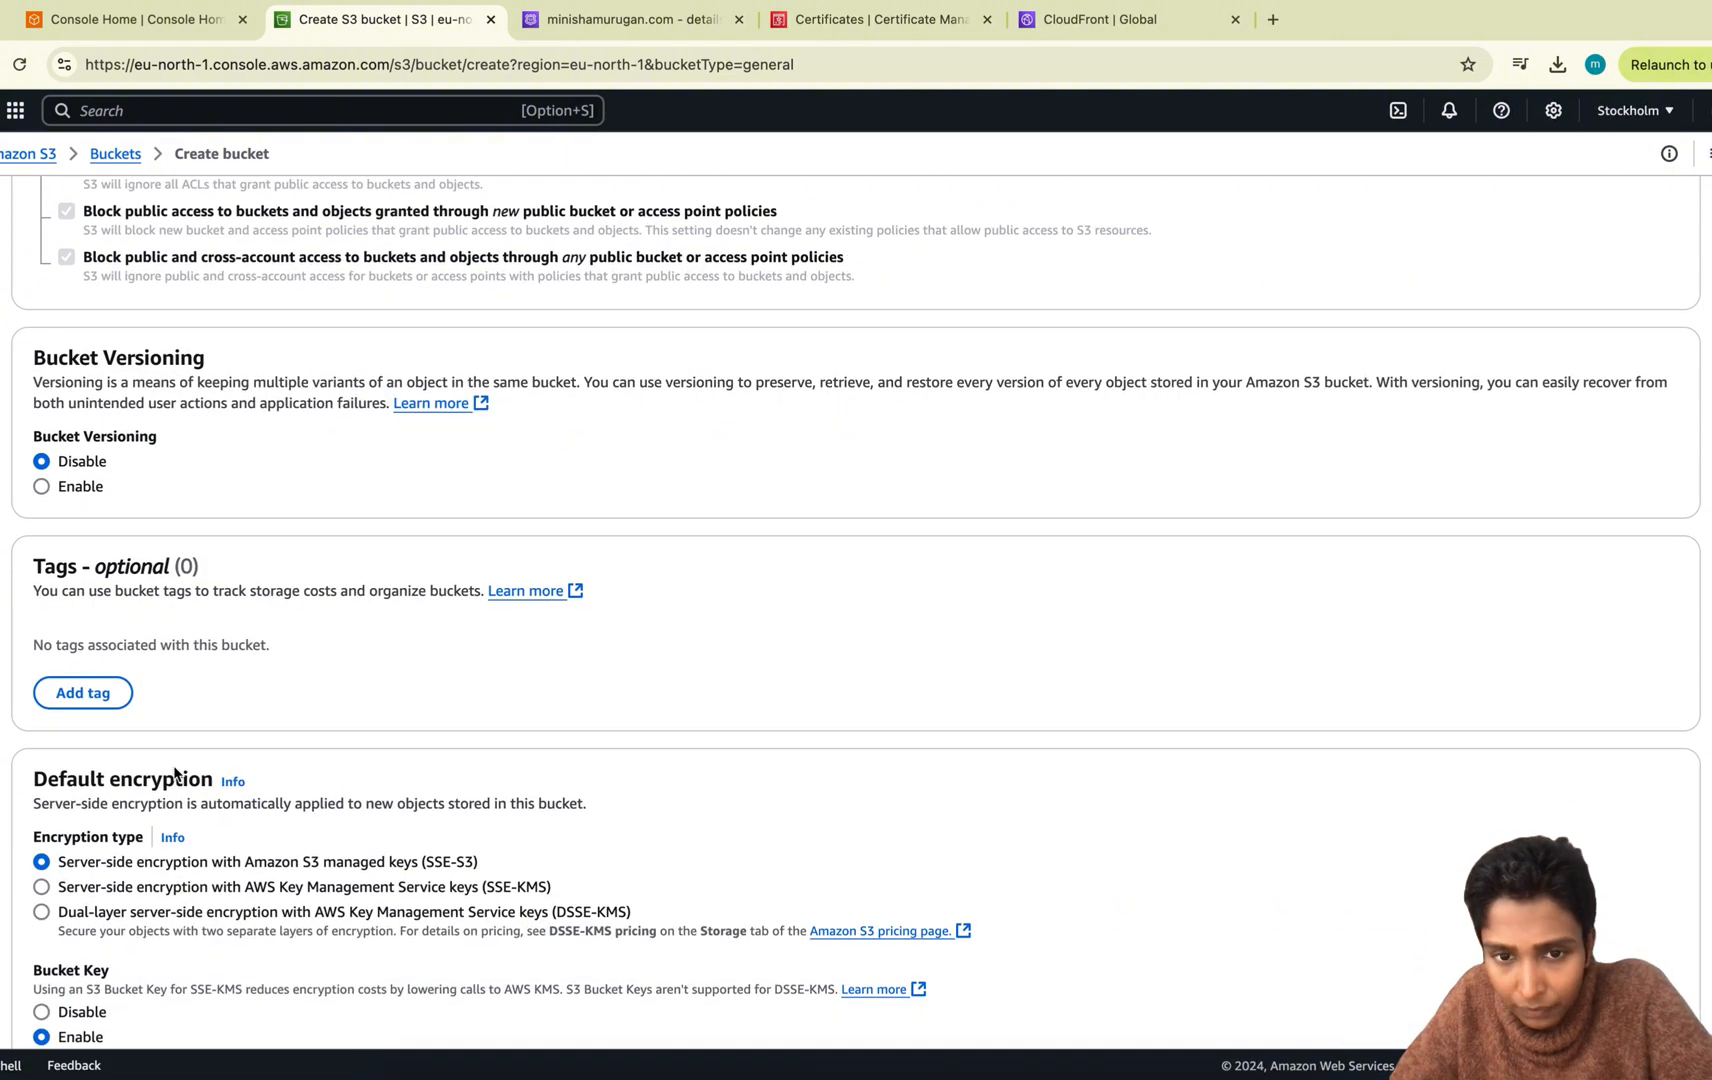
{"action": "scroll", "coordinate": [173, 766], "scroll_direction": "down", "scroll_amount": 2}
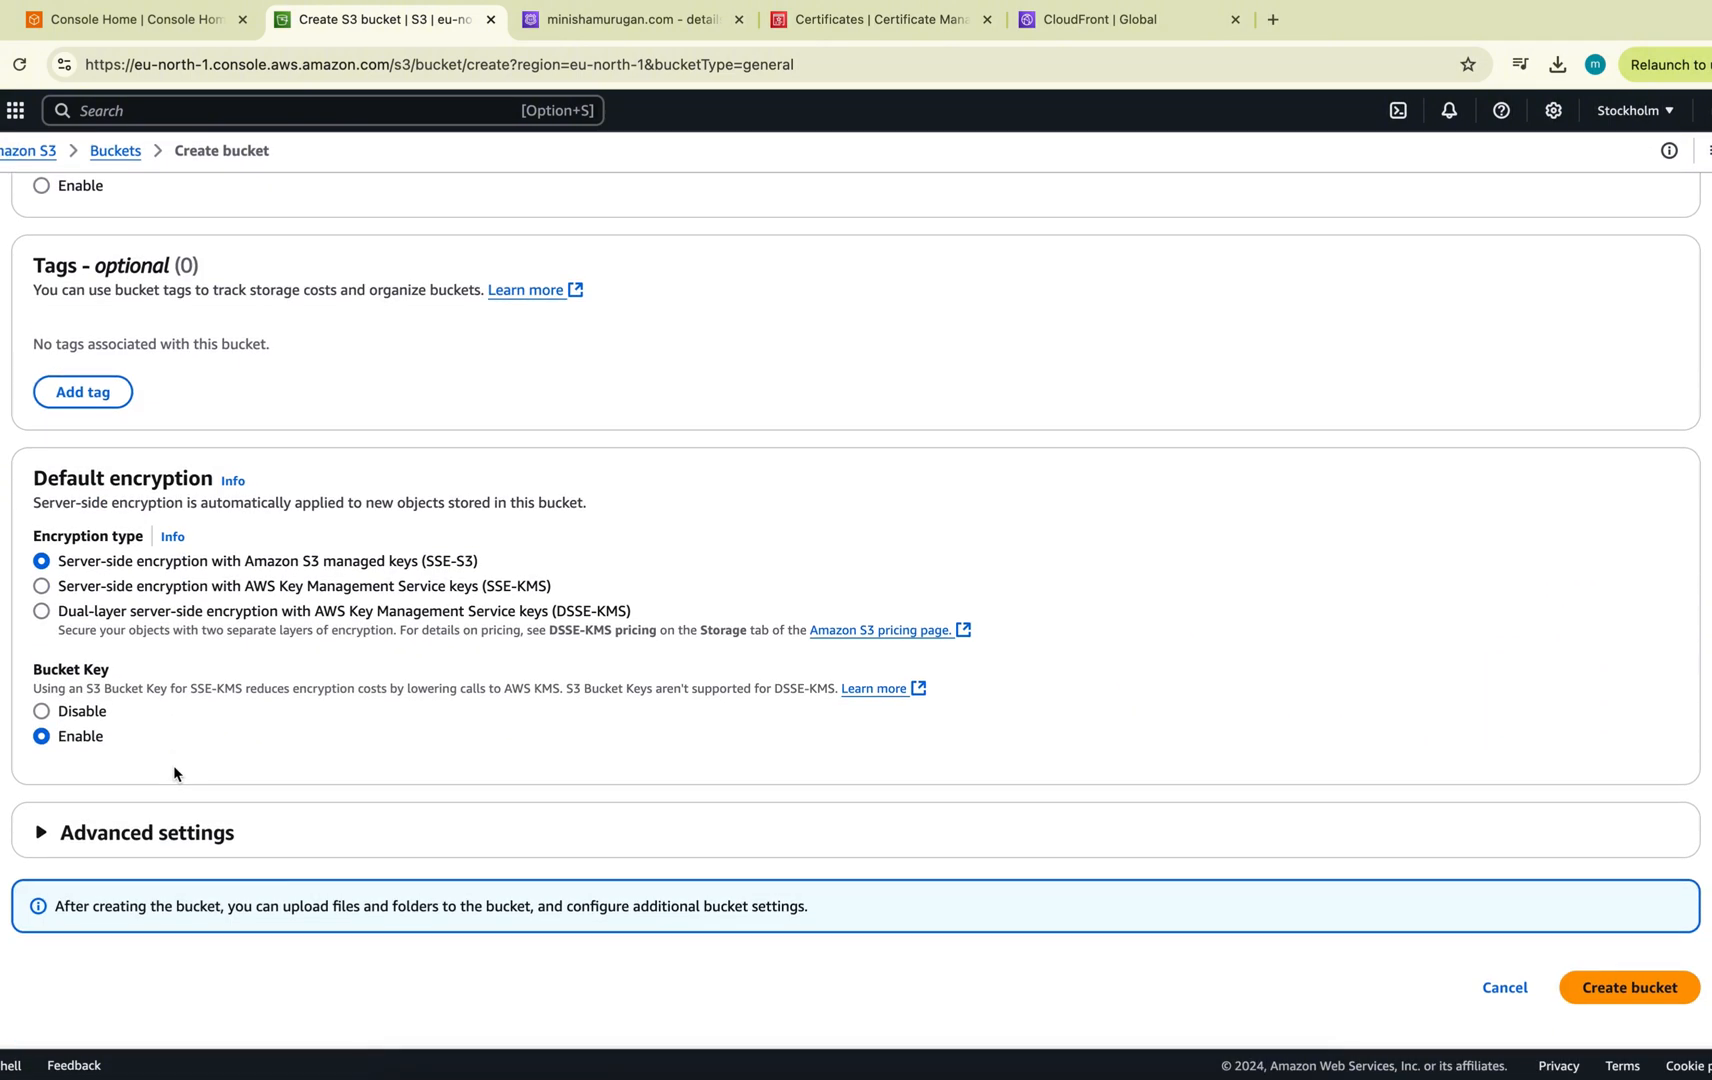
{"action": "left_click", "coordinate": [40, 835]}
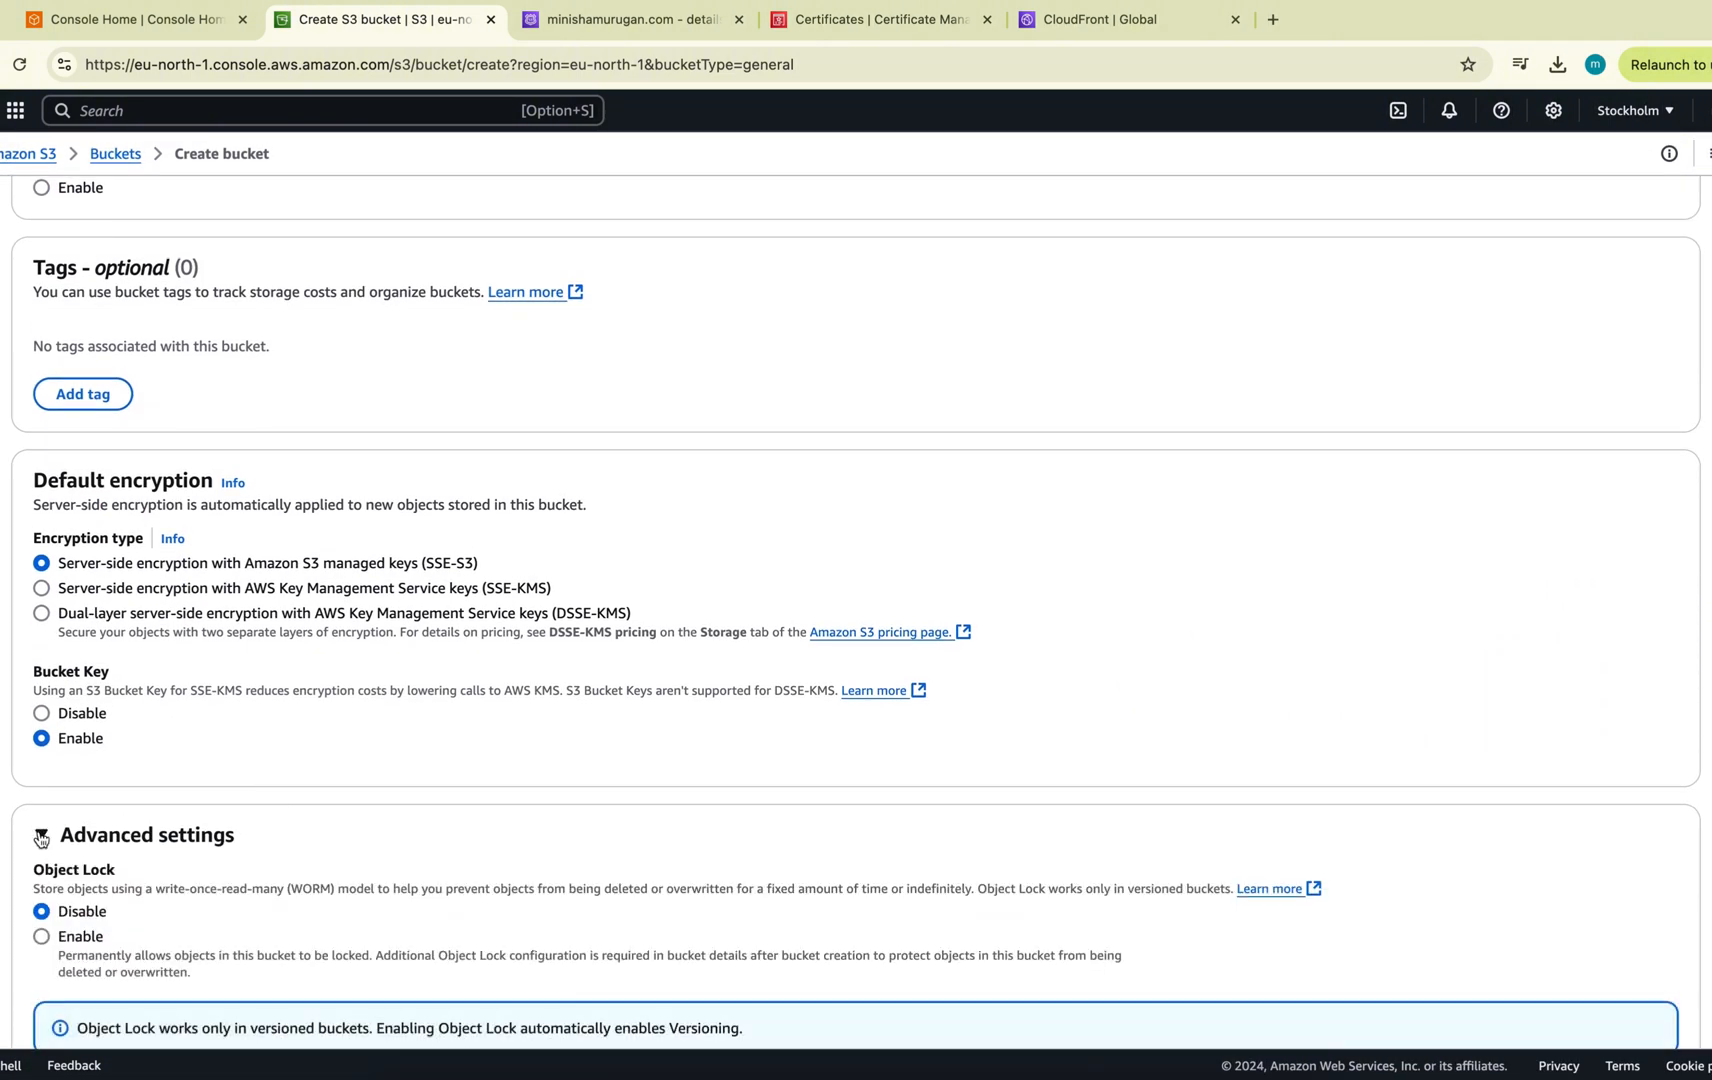
{"action": "scroll", "coordinate": [40, 838], "scroll_direction": "down", "scroll_amount": 2}
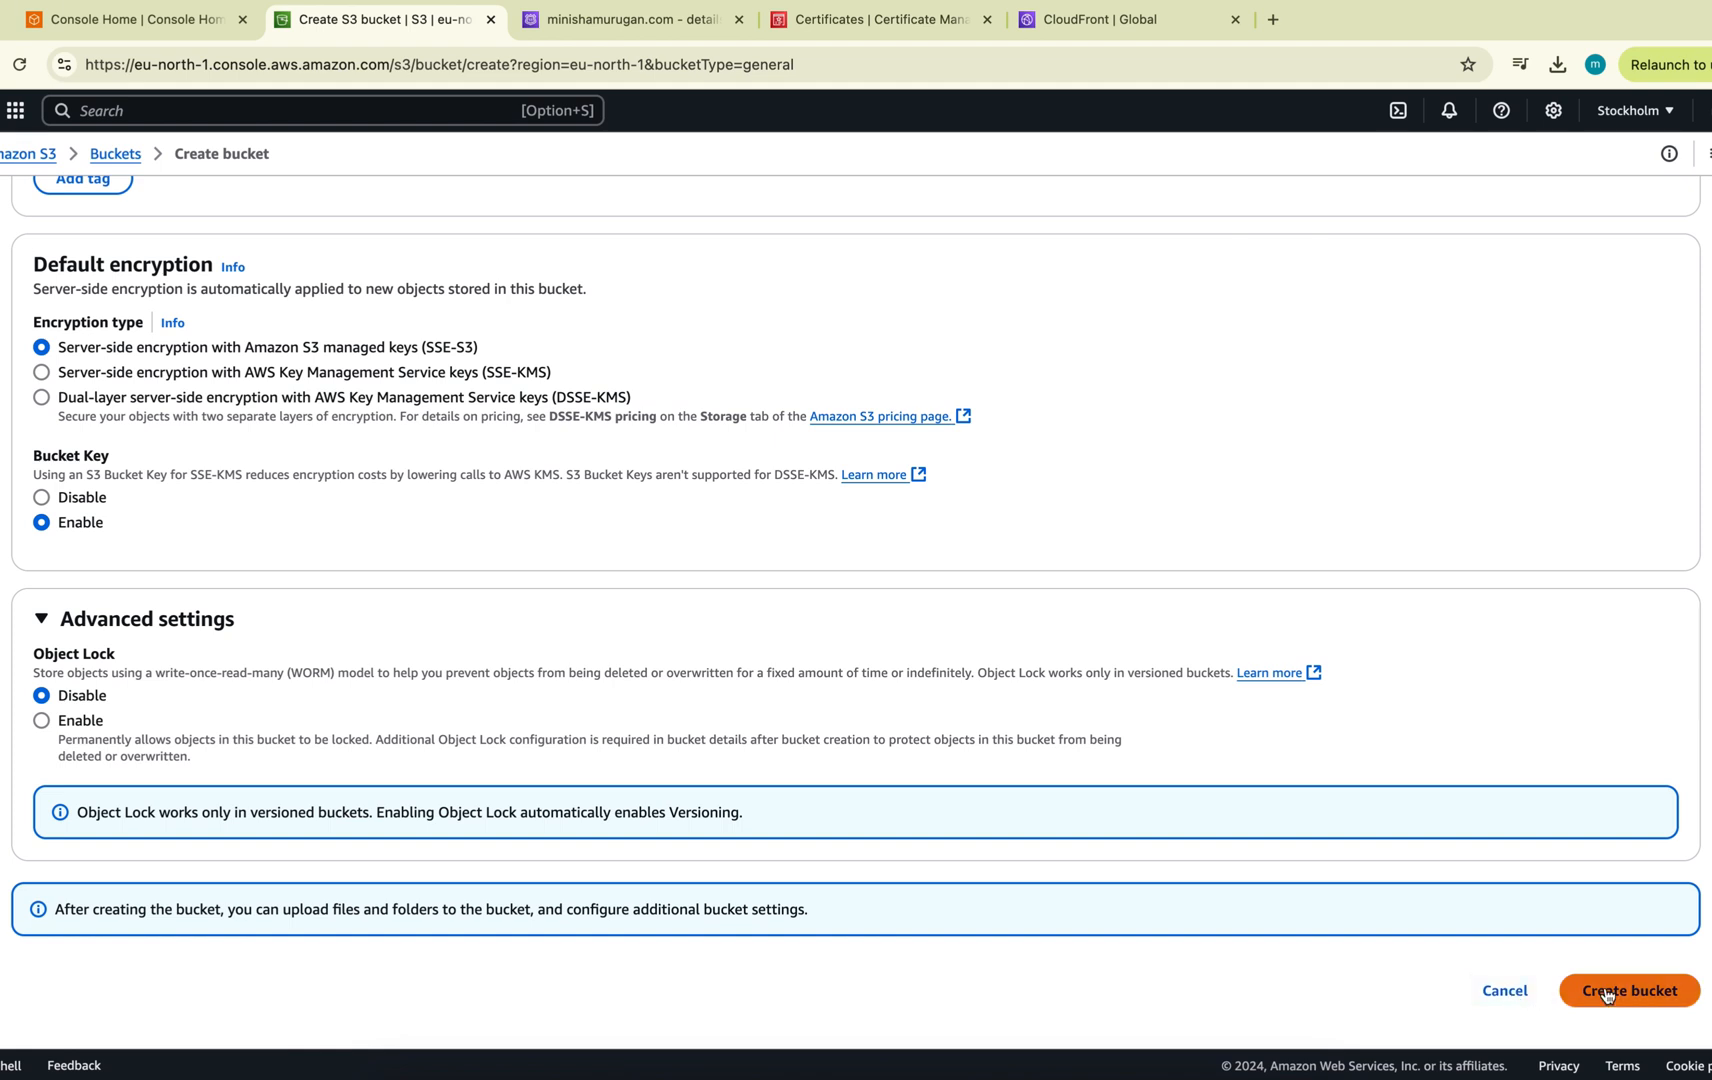
{"action": "left_click", "coordinate": [1495, 996]}
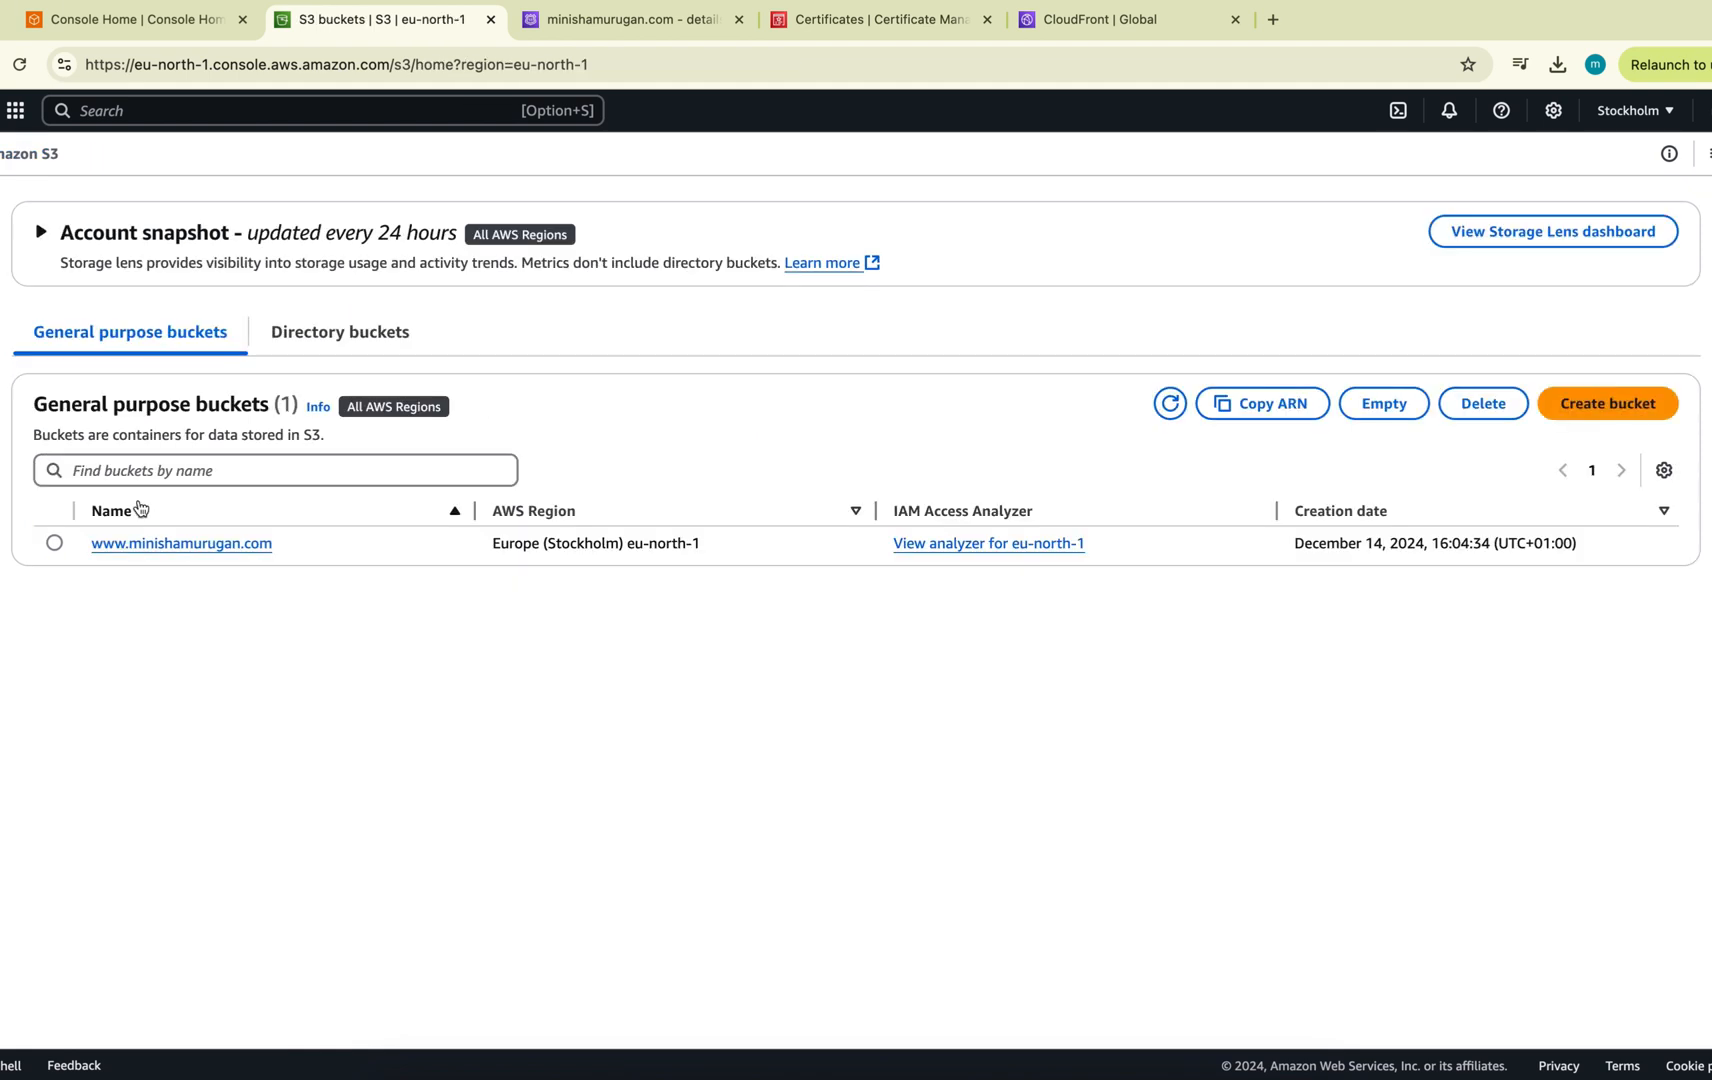
Step: Open the existing website bucket's properties and go through them down to static website hosting
{"action": "left_click", "coordinate": [211, 553]}
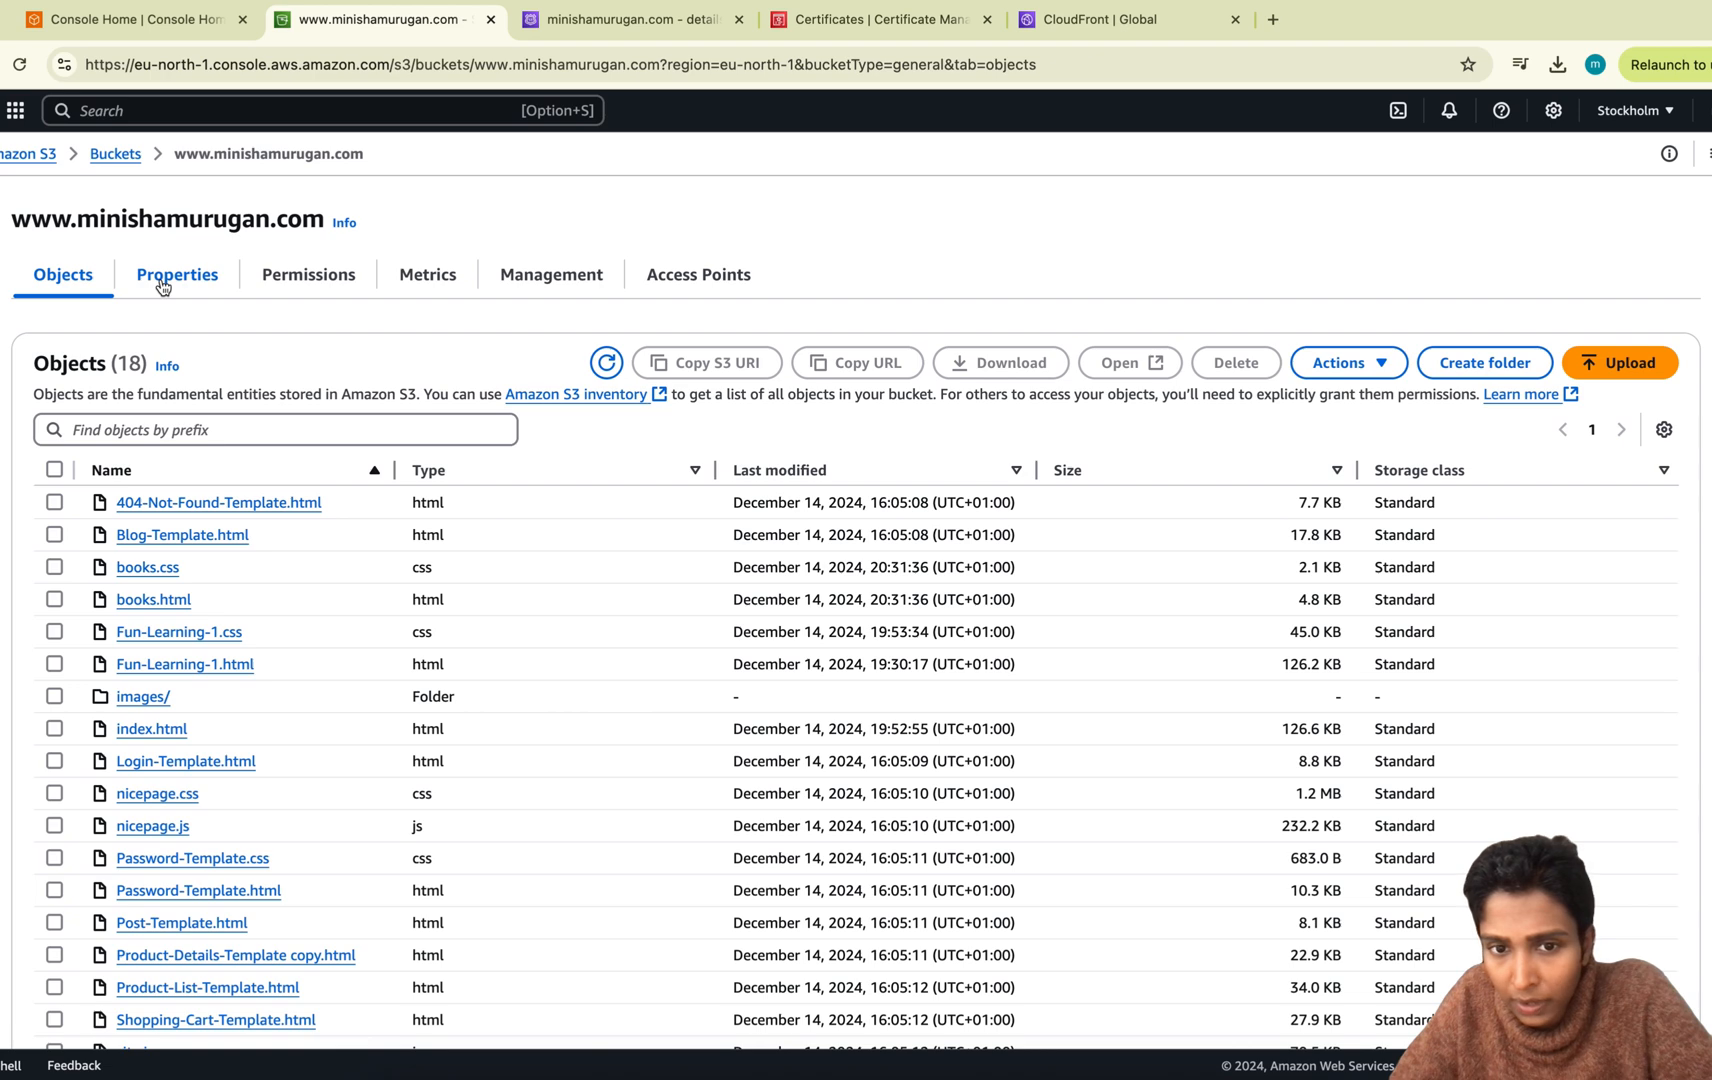
{"action": "left_click", "coordinate": [163, 285]}
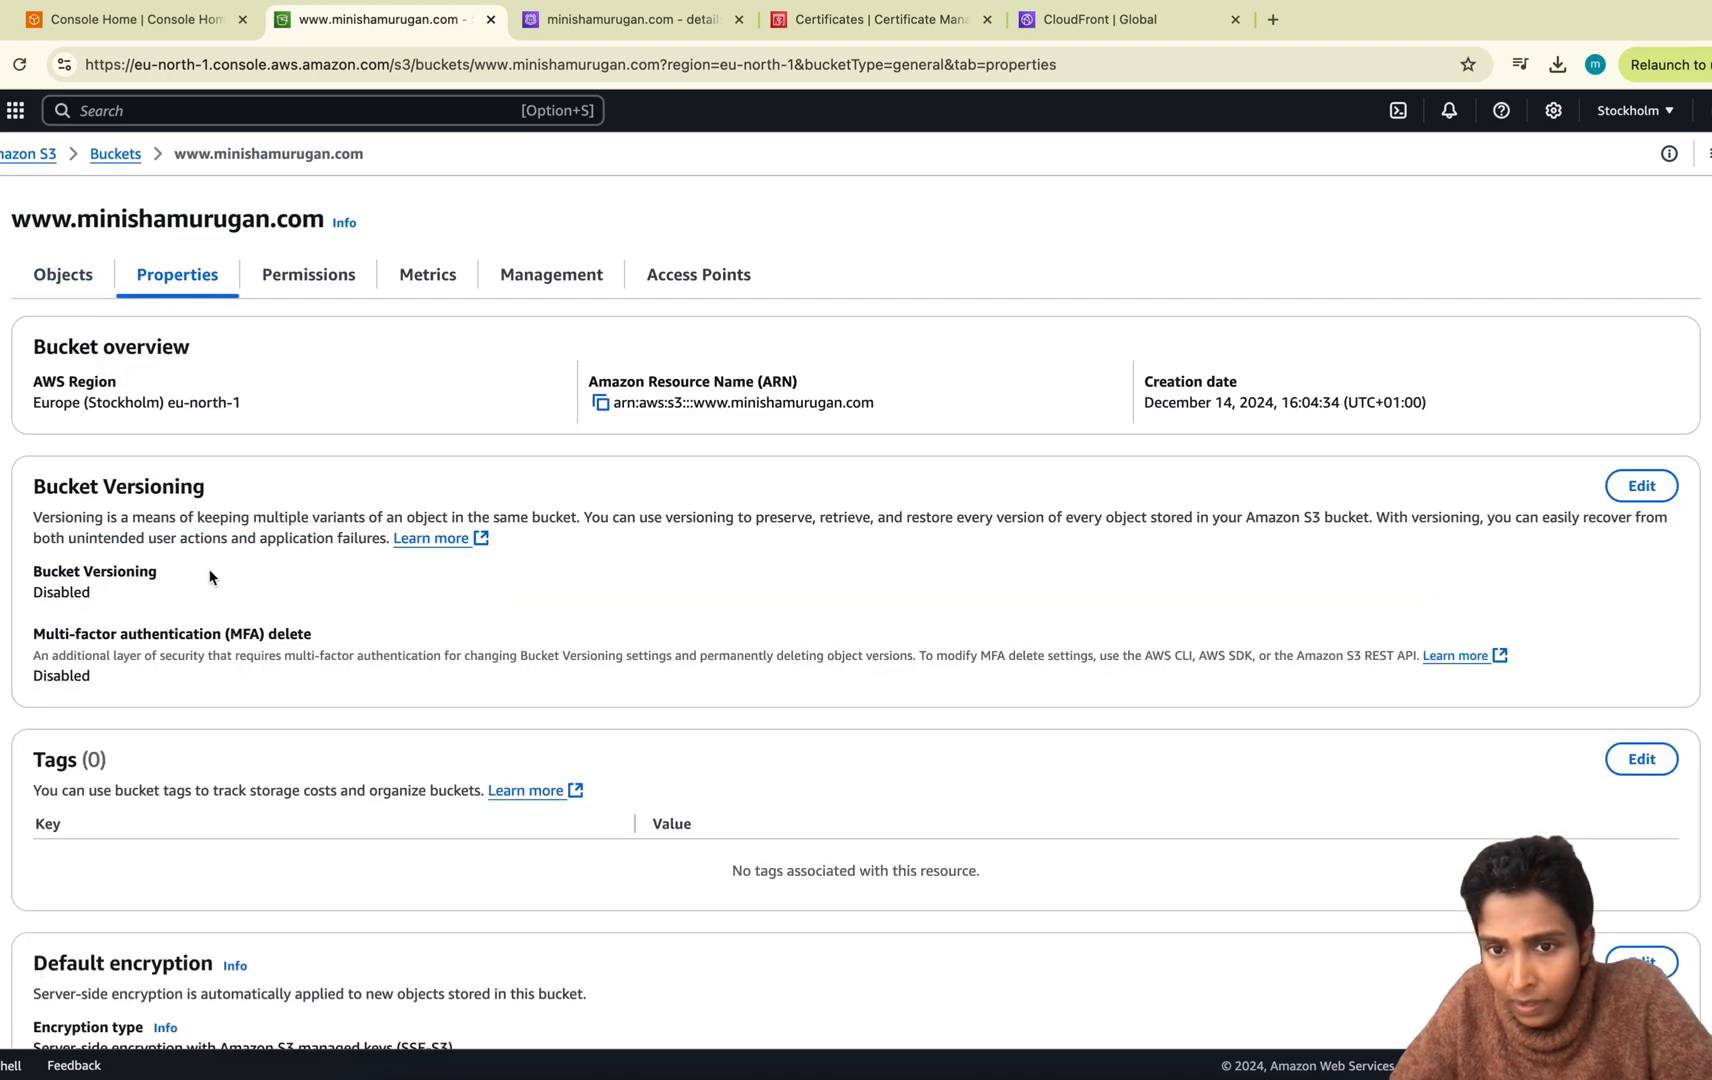
{"action": "scroll", "coordinate": [210, 577], "scroll_direction": "down", "scroll_amount": 6}
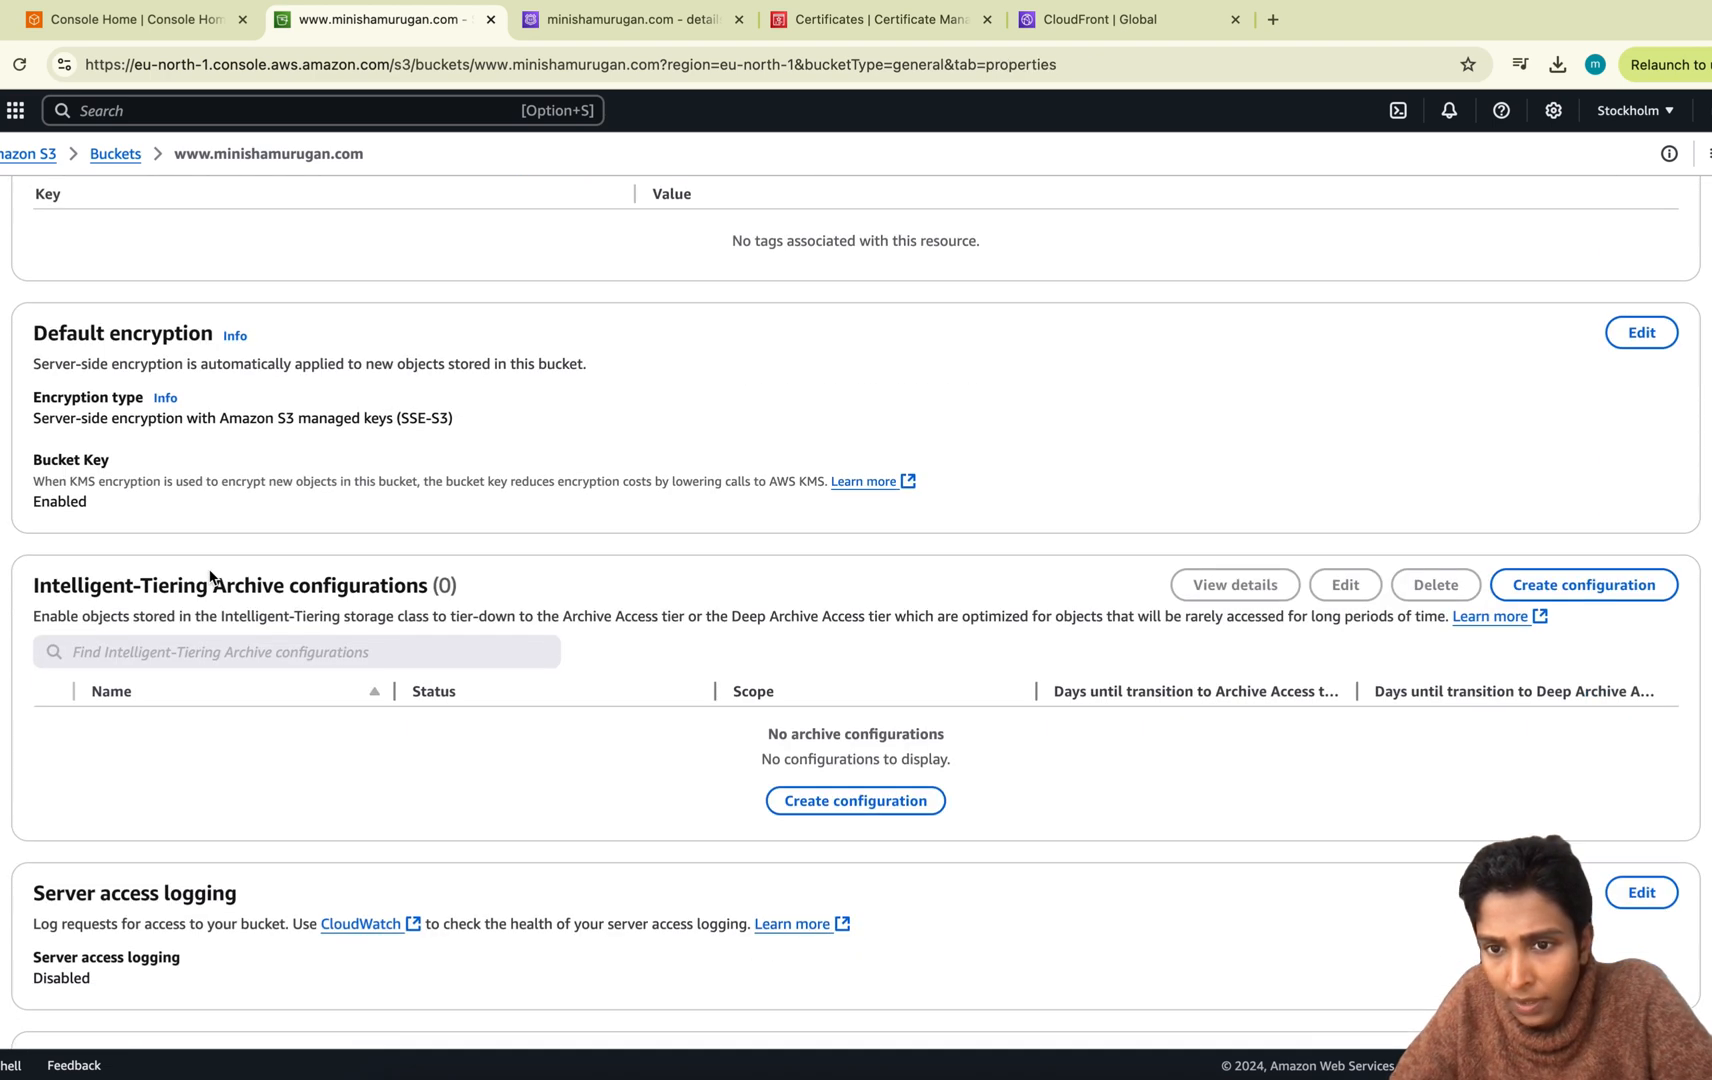
{"action": "scroll", "coordinate": [210, 577], "scroll_direction": "down", "scroll_amount": 10}
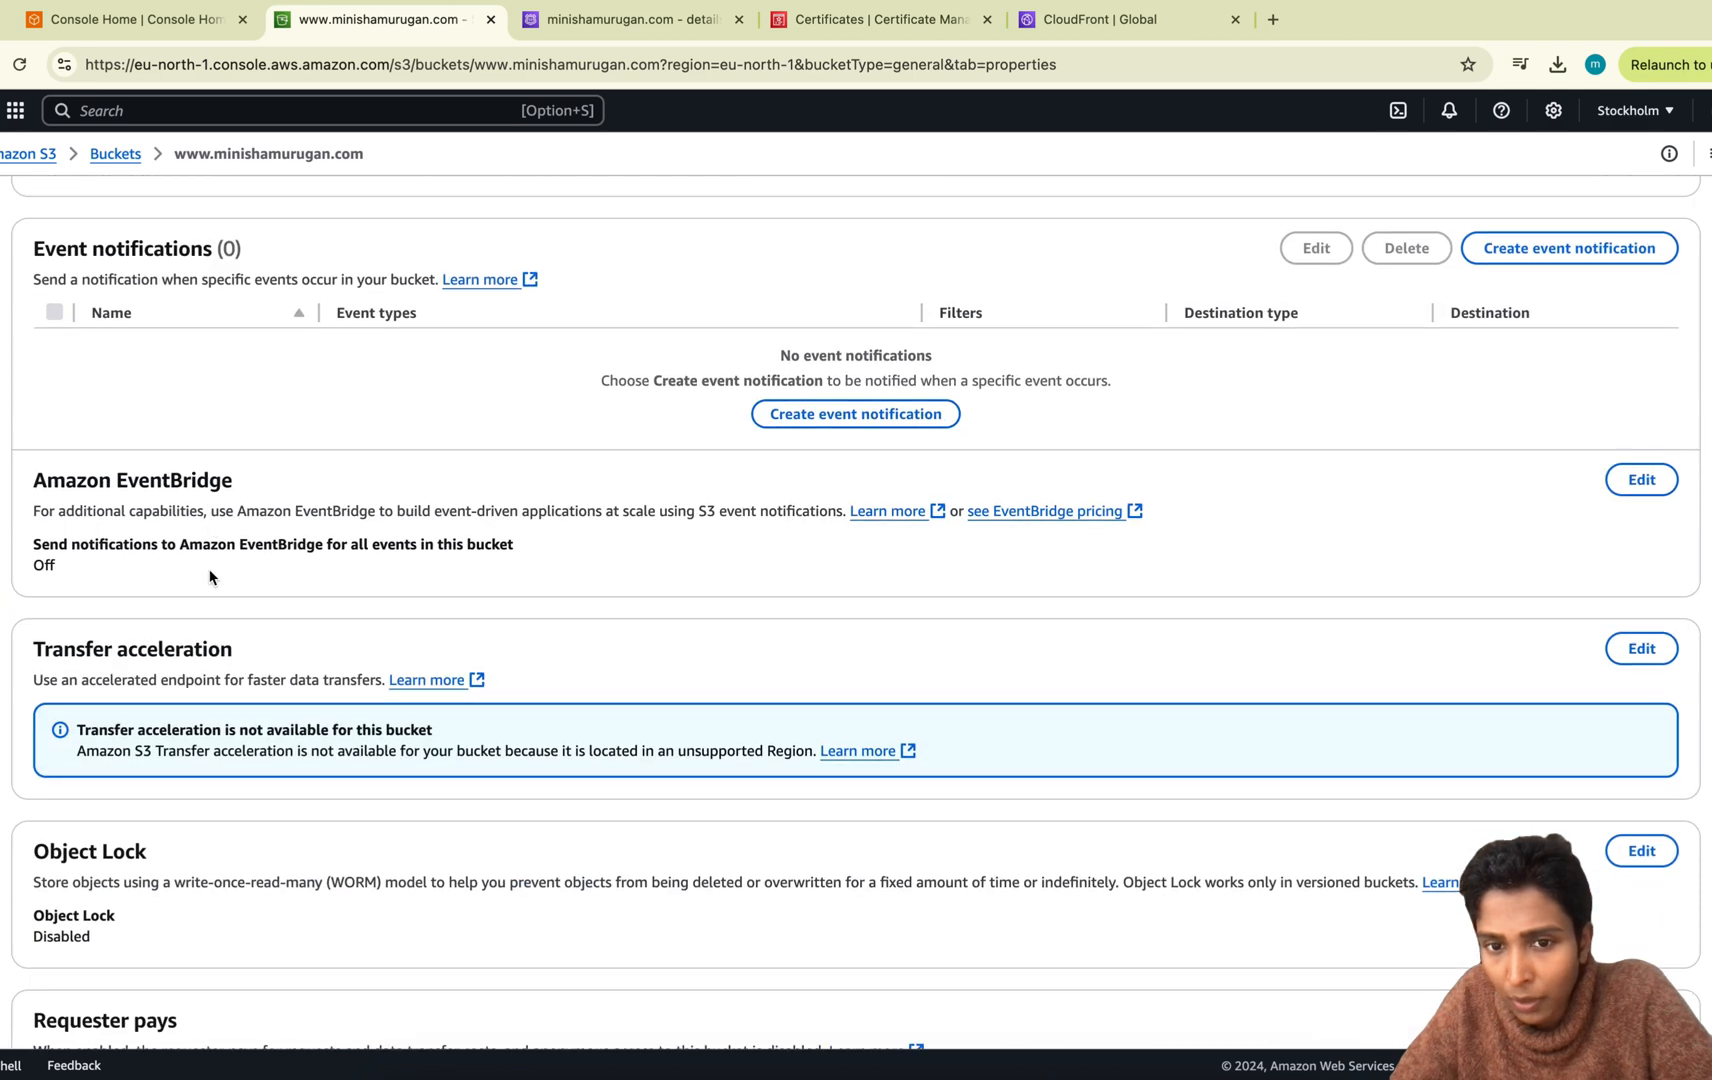
{"action": "scroll", "coordinate": [210, 577], "scroll_direction": "down", "scroll_amount": 10}
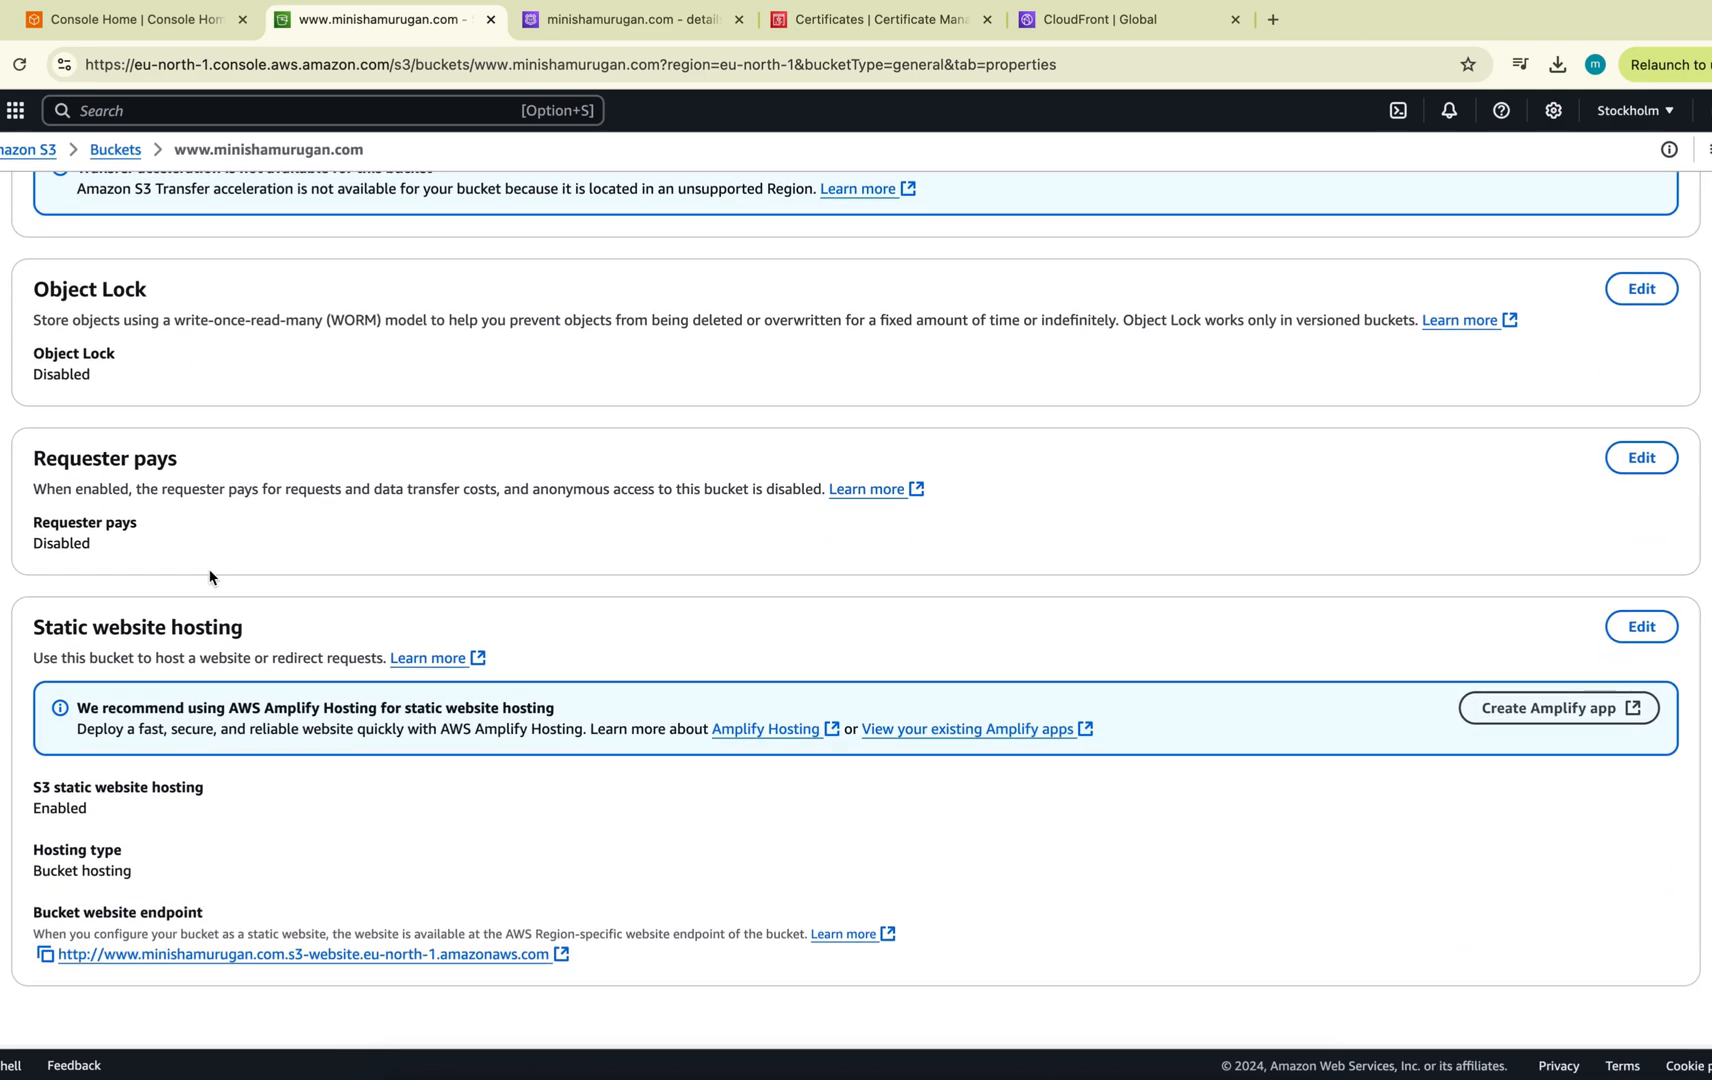
Step: Examine the bucket's static website hosting options, including hosting type, index and error documents and redirection rules, and cancel the edit
{"action": "left_click", "coordinate": [1641, 630]}
{"action": "scroll", "coordinate": [341, 664], "scroll_direction": "down", "scroll_amount": 1}
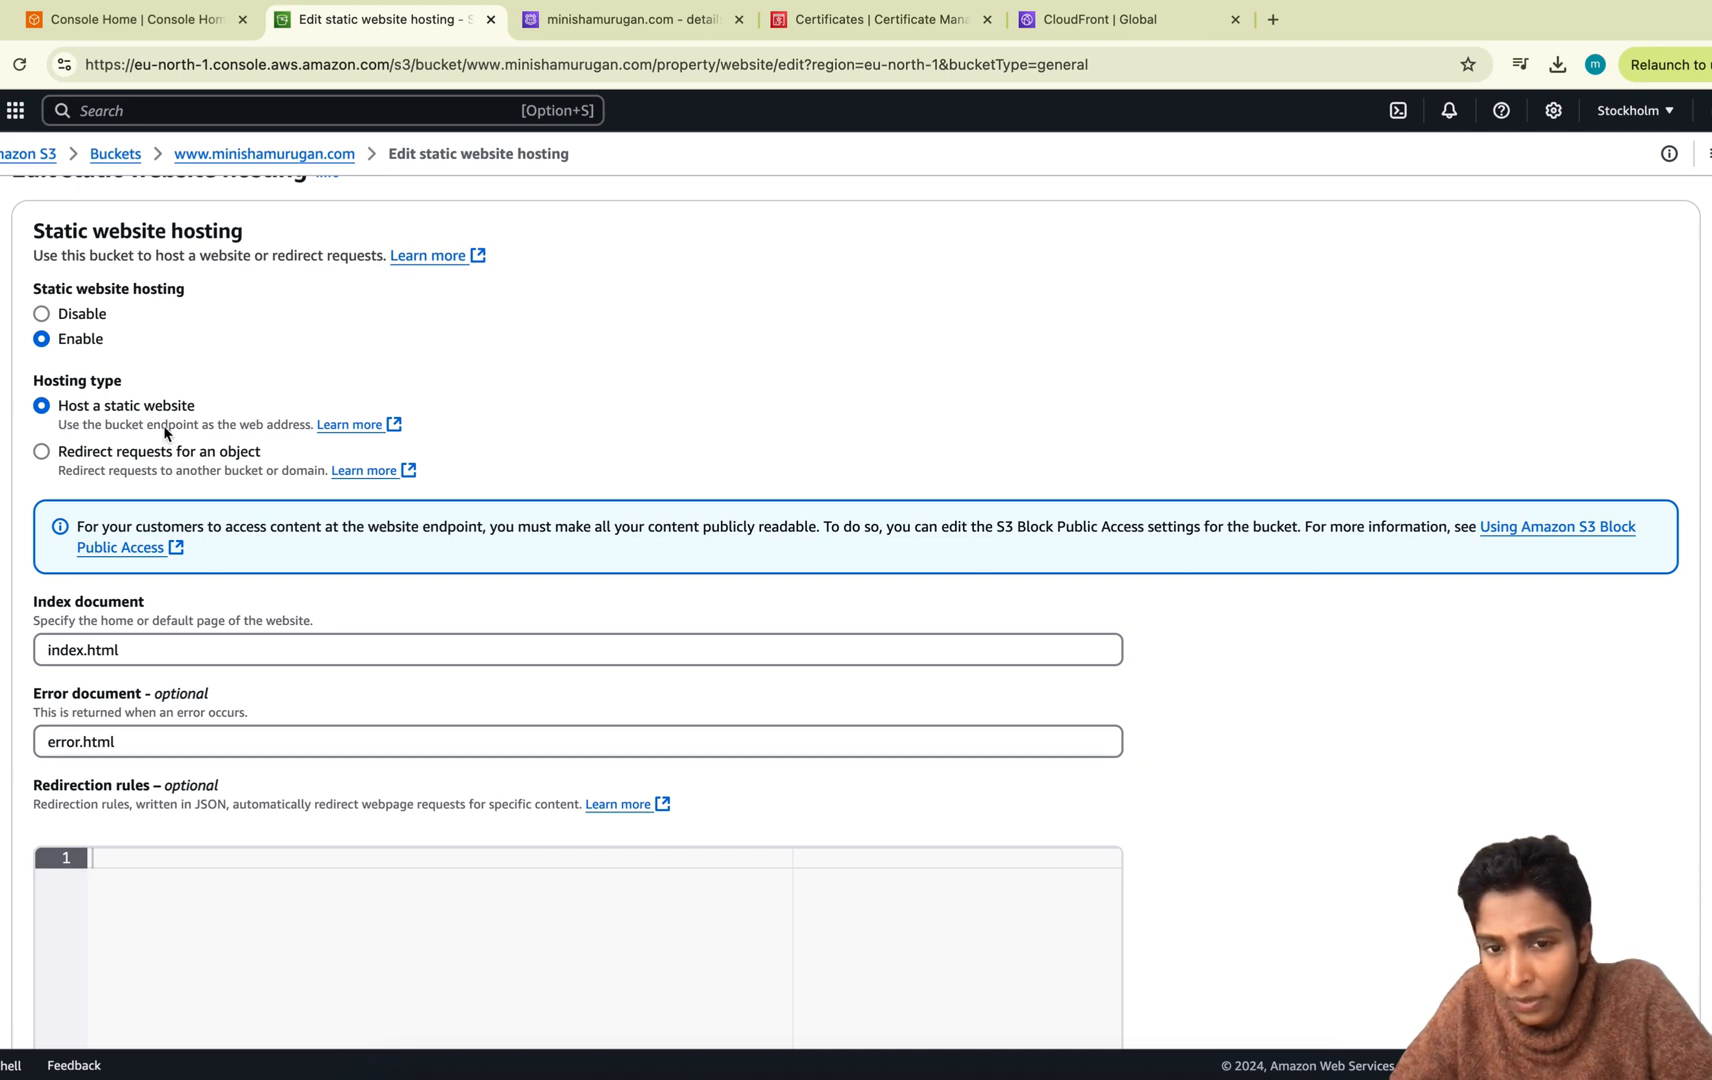
{"action": "scroll", "coordinate": [165, 432], "scroll_direction": "down", "scroll_amount": 2}
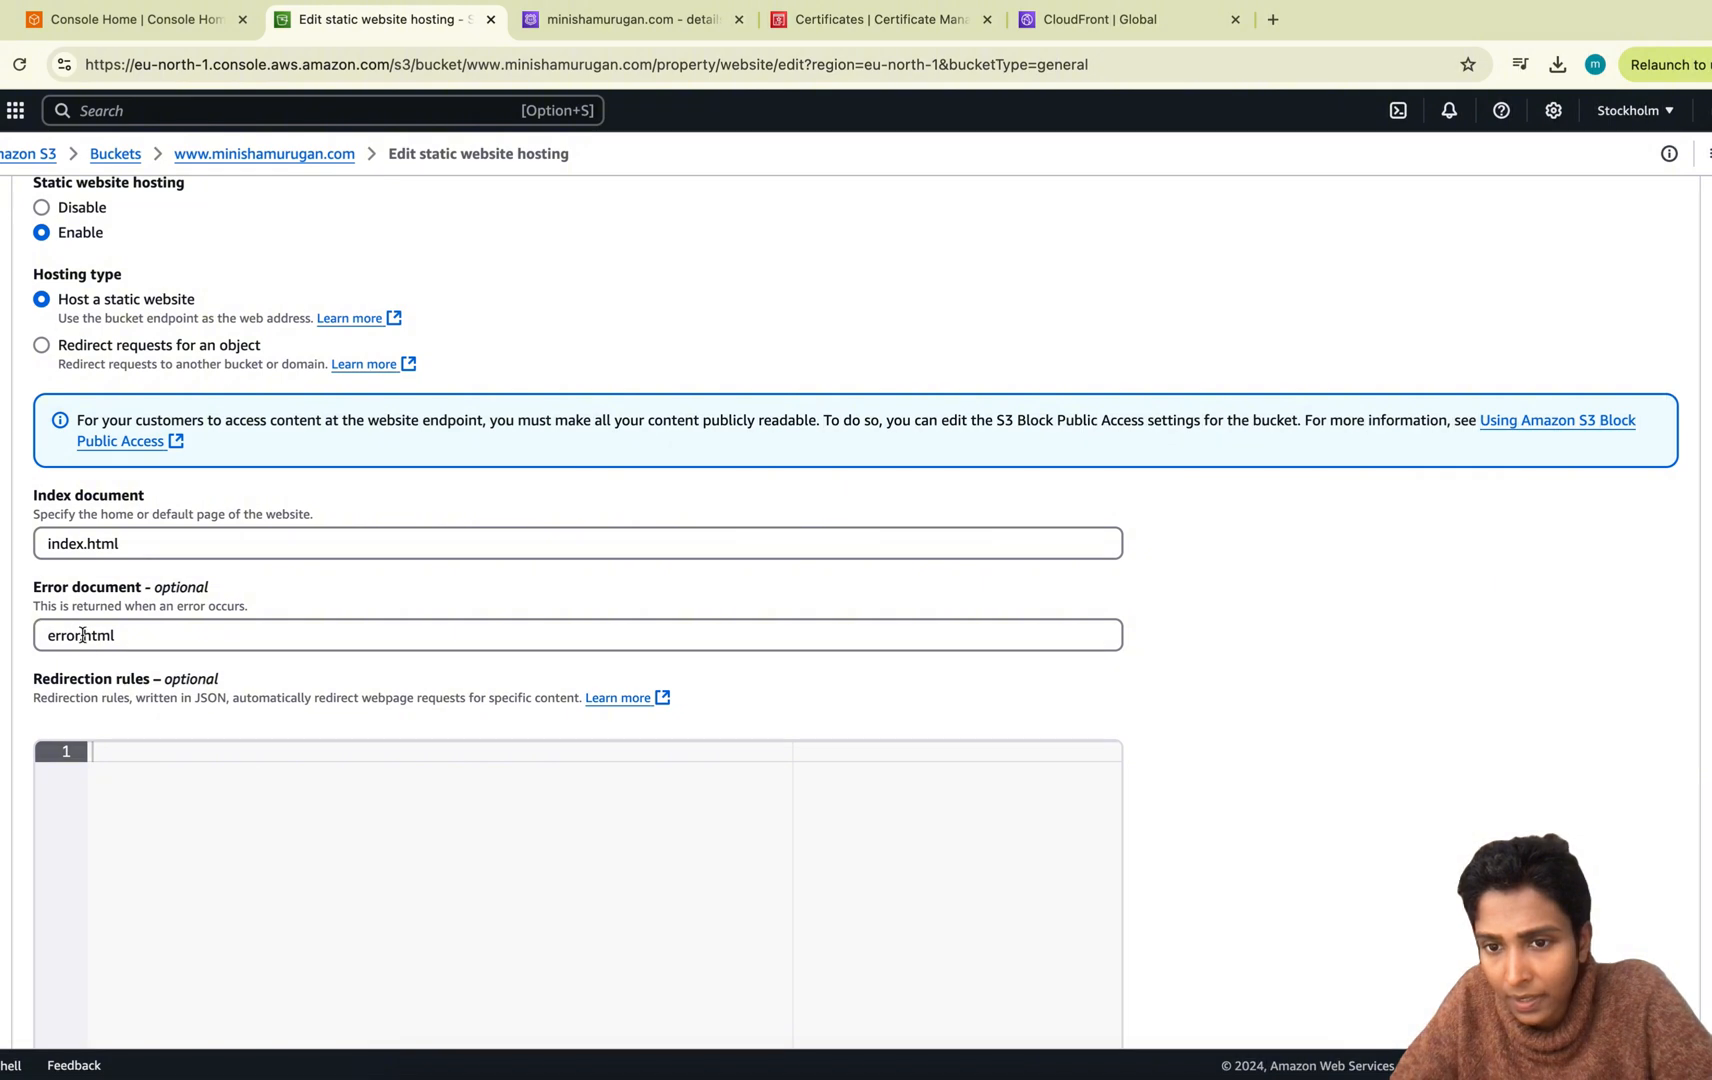
{"action": "scroll", "coordinate": [82, 635], "scroll_direction": "down", "scroll_amount": 5}
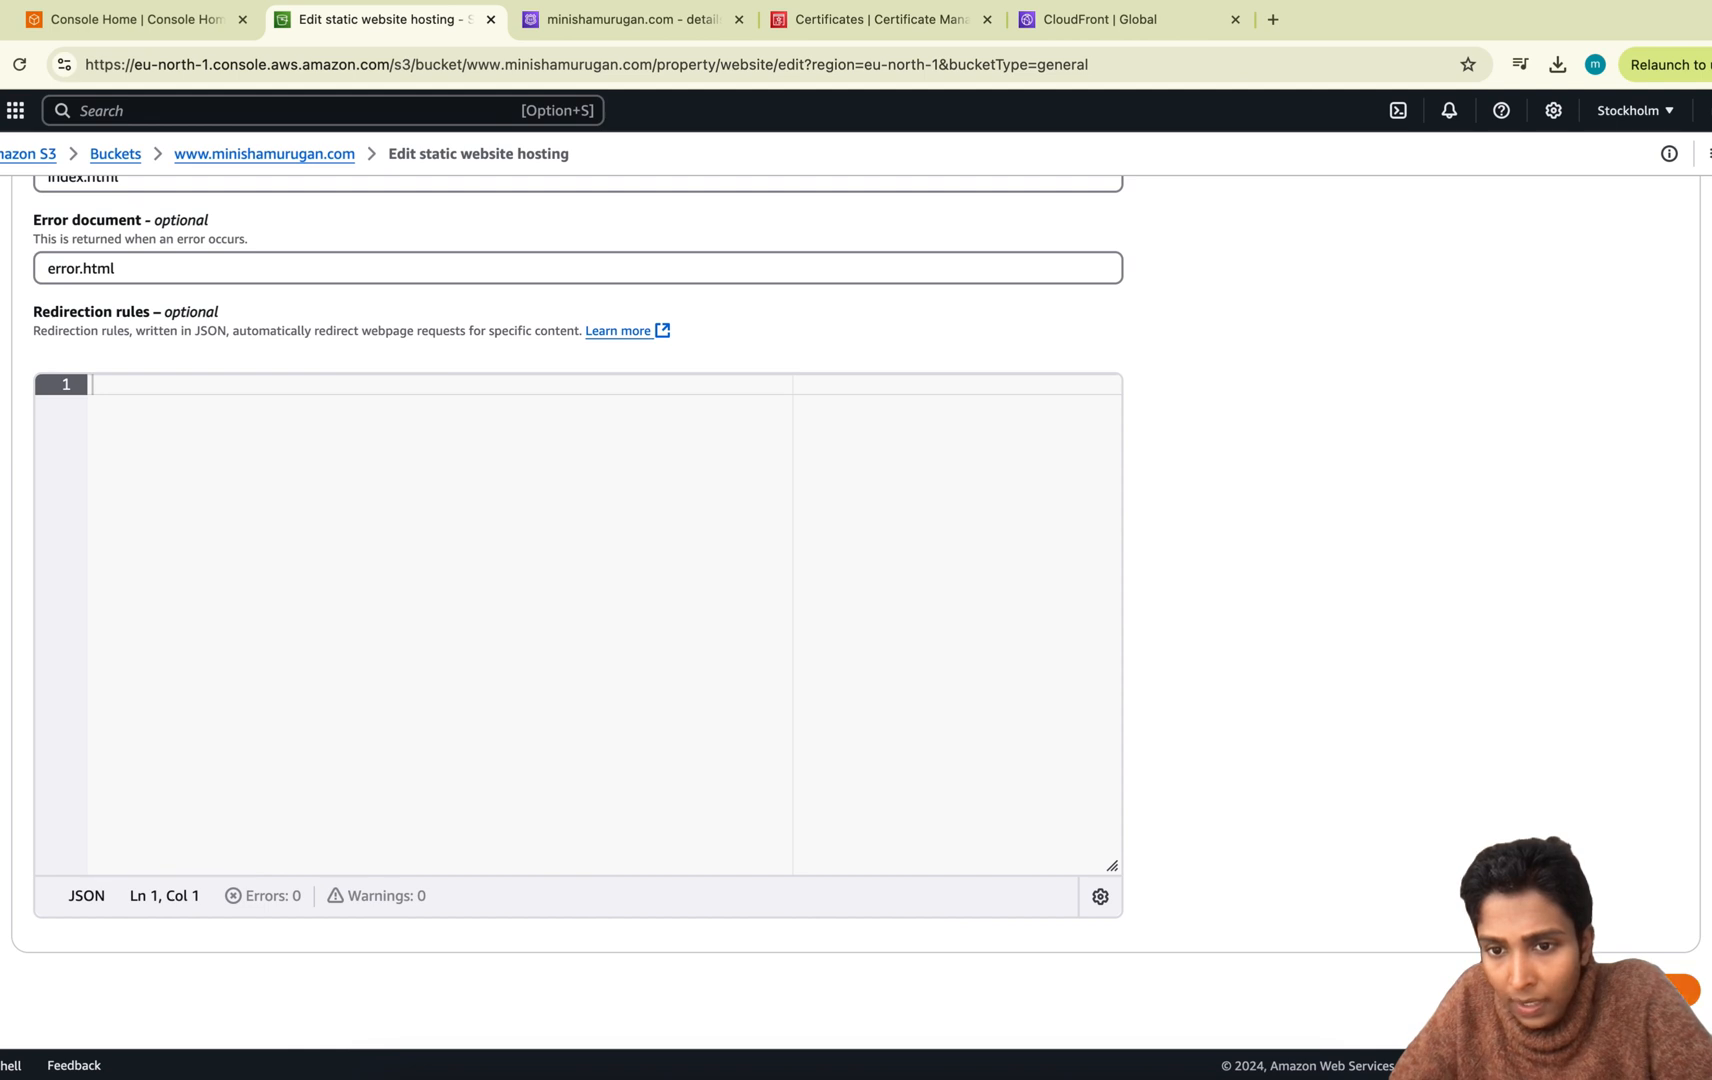
{"action": "left_click", "coordinate": [1508, 990]}
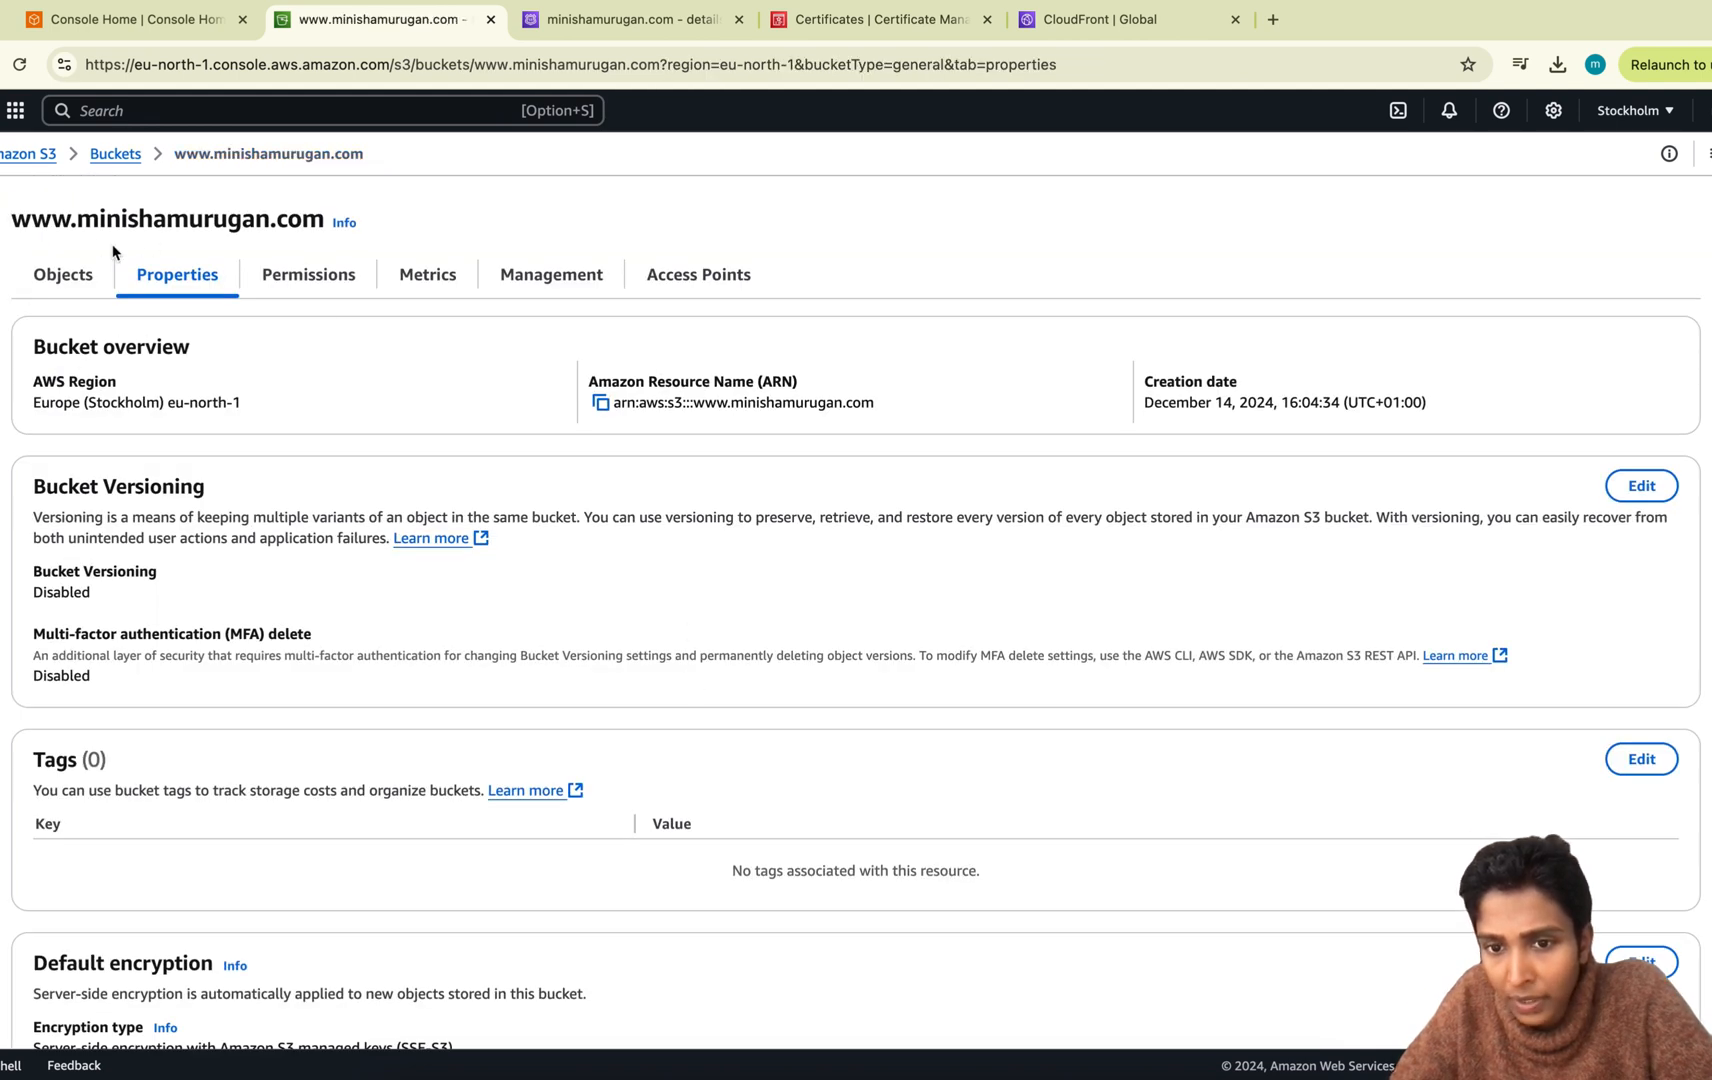
Step: Examine the website bucket's permissions, highlighting the whole bucket policy and the bucket name in its Resource line
{"action": "left_click", "coordinate": [116, 163]}
{"action": "left_click", "coordinate": [380, 290]}
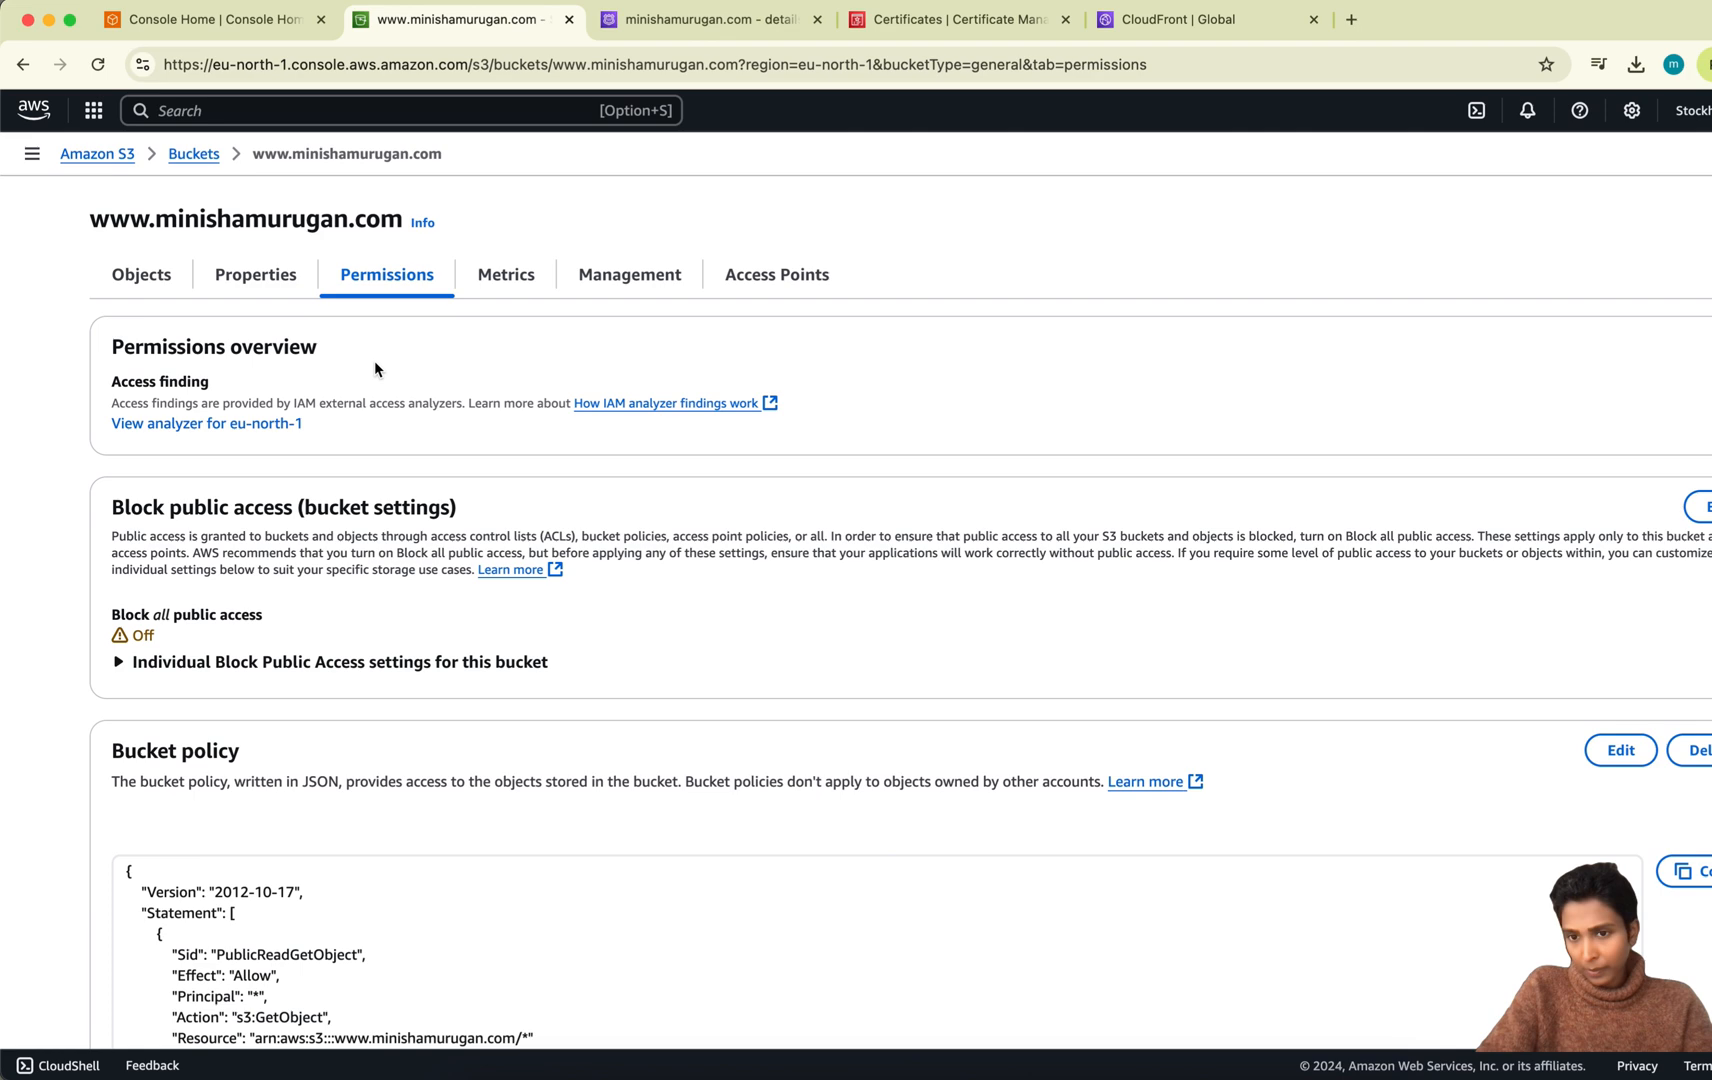
{"action": "scroll", "coordinate": [406, 315], "scroll_direction": "down", "scroll_amount": 3}
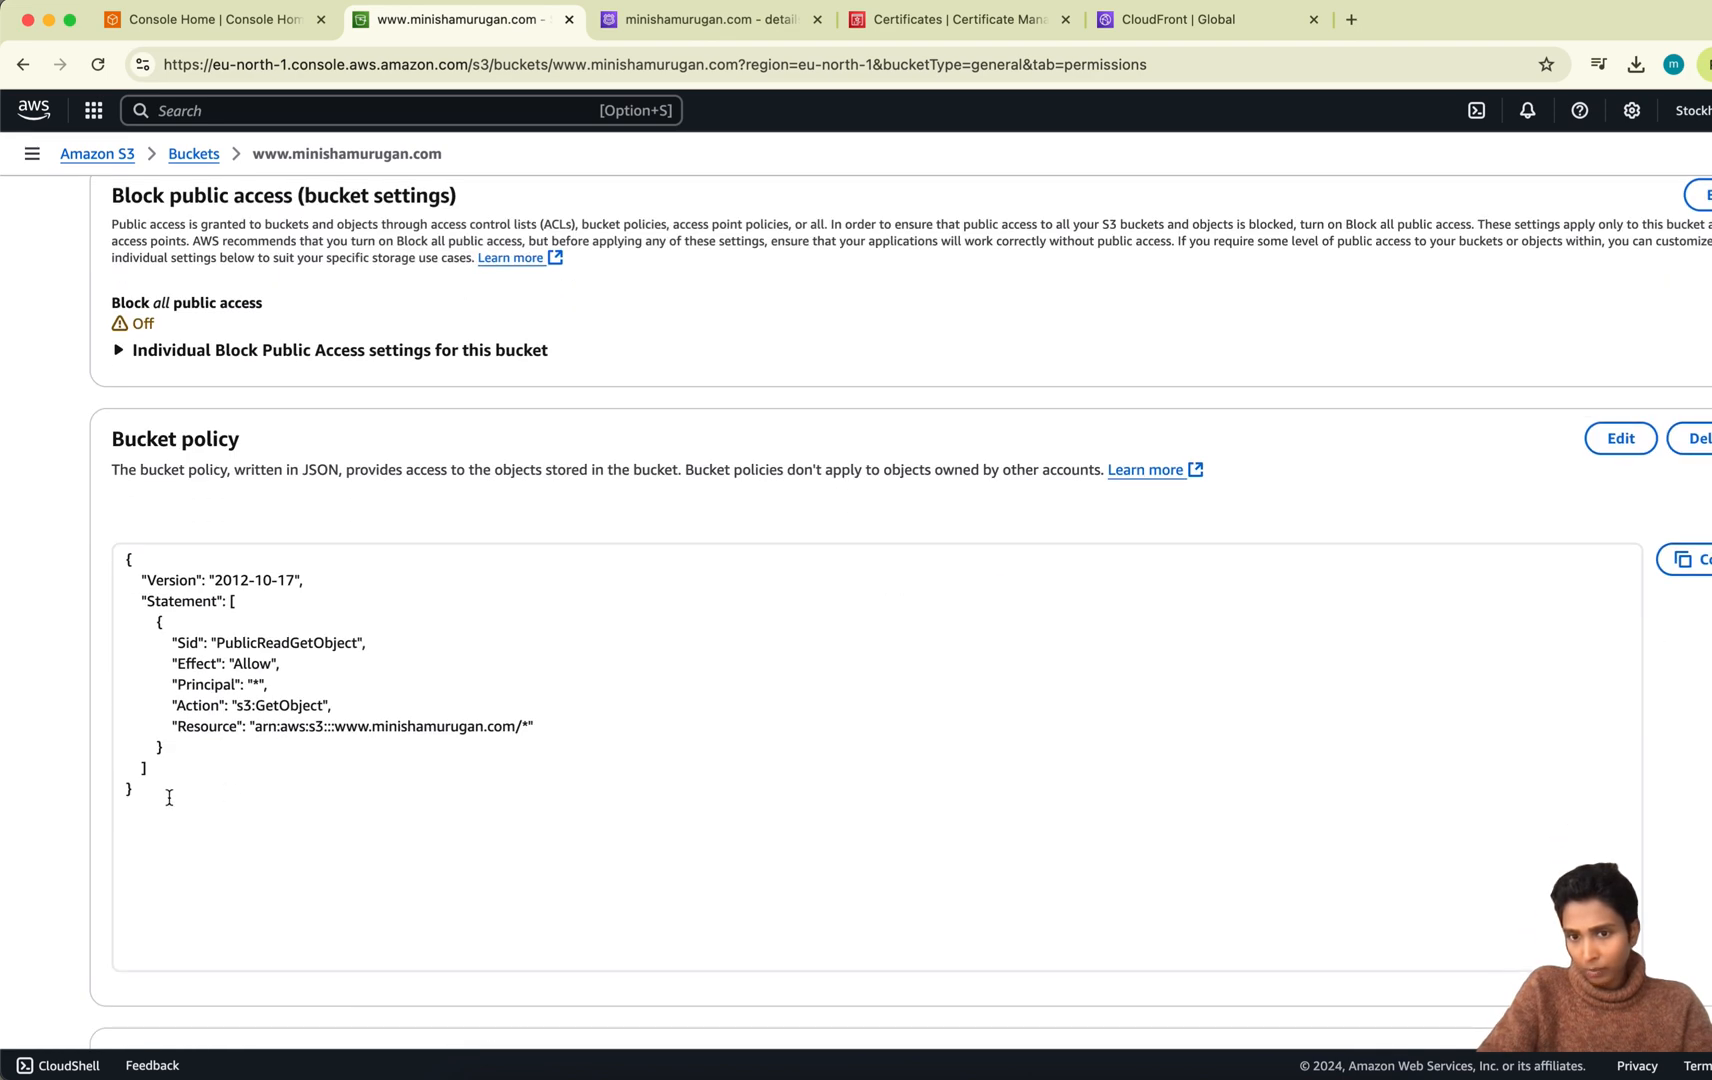
{"action": "left_click", "coordinate": [168, 793]}
{"action": "left_click_drag", "start_coordinate": [168, 793], "coordinate": [119, 543]}
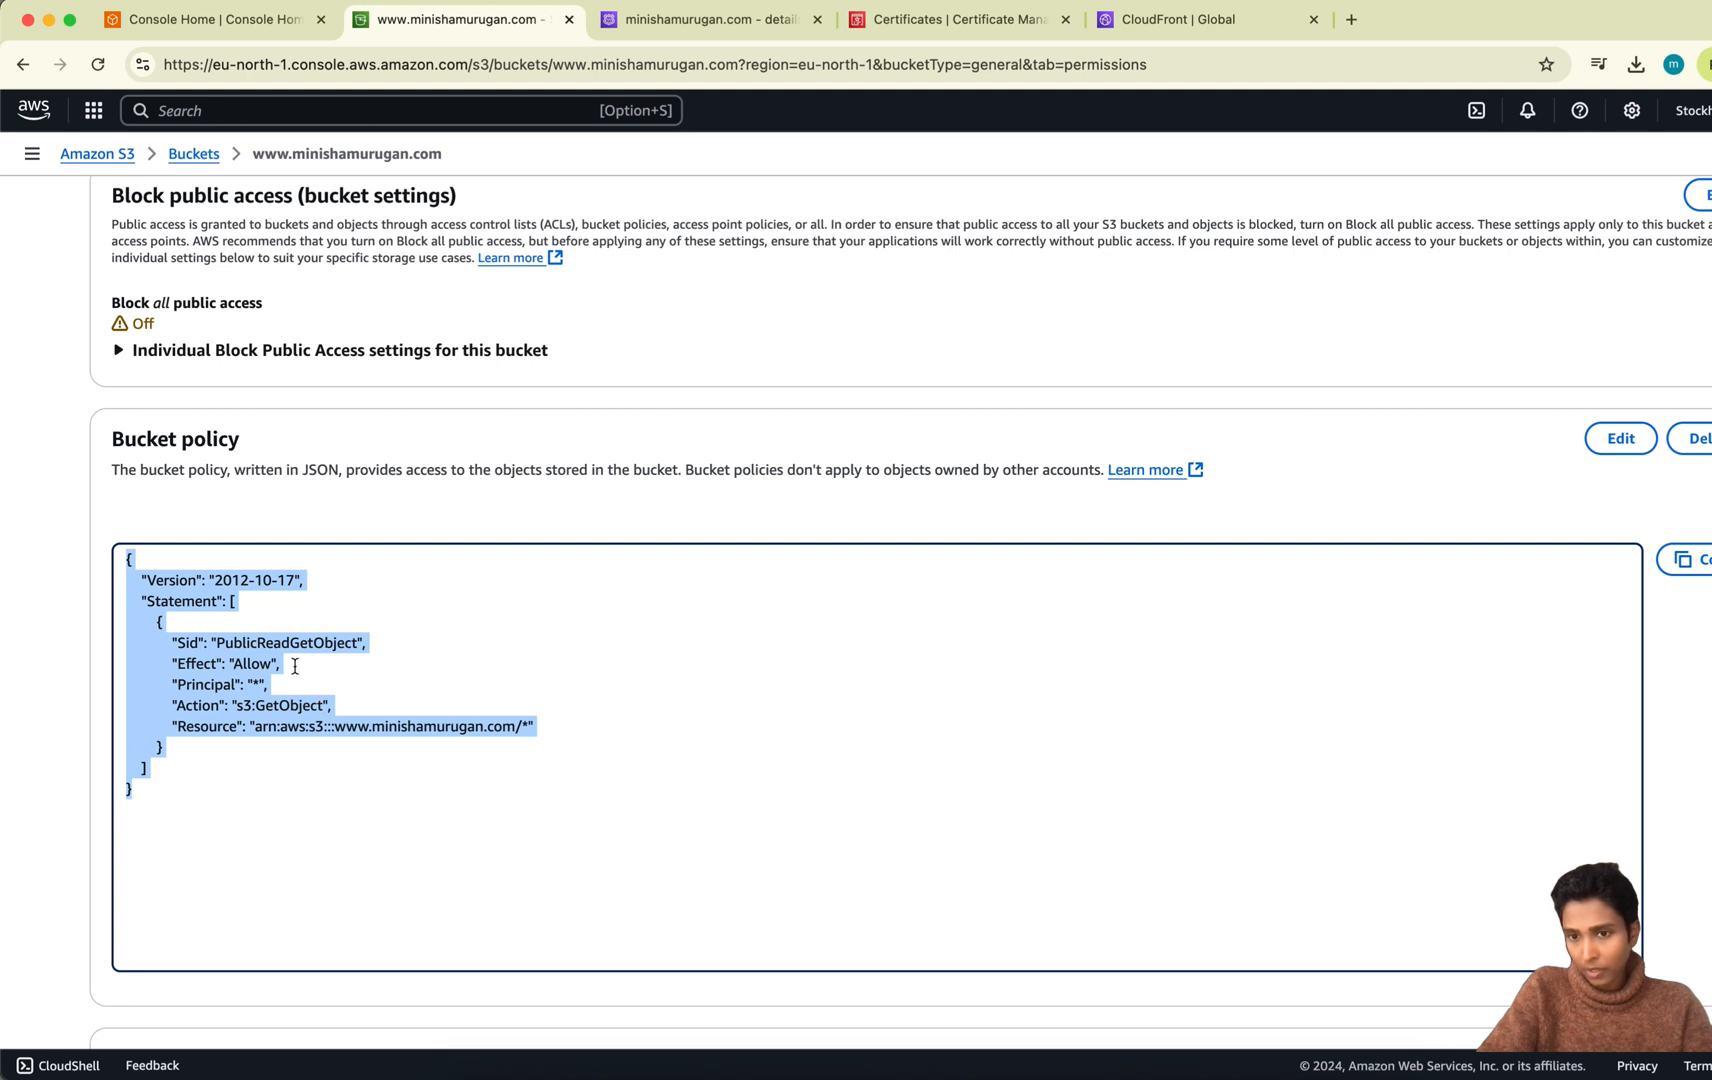
{"action": "left_click", "coordinate": [335, 727]}
{"action": "left_click_drag", "start_coordinate": [335, 727], "coordinate": [526, 724]}
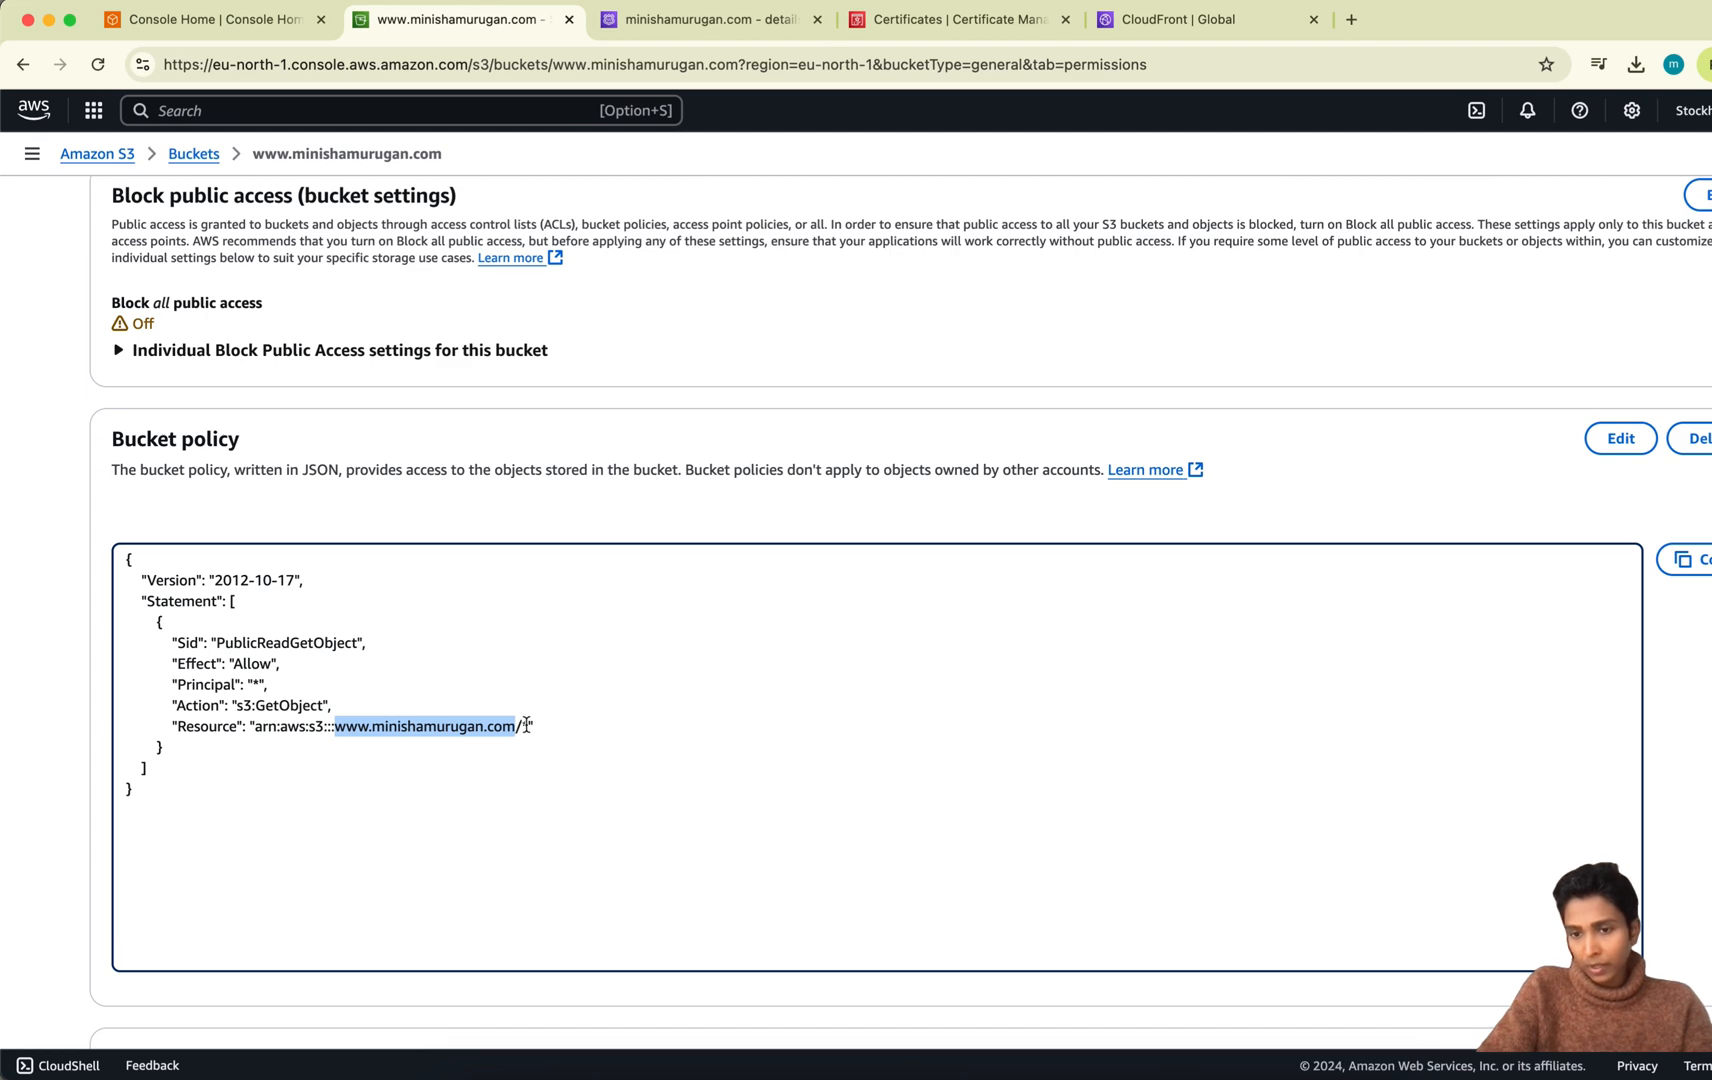
Step: Look over the bucket's object ownership, access control list and CORS permissions, and return to the list of buckets
{"action": "scroll", "coordinate": [537, 888], "scroll_direction": "down", "scroll_amount": 6}
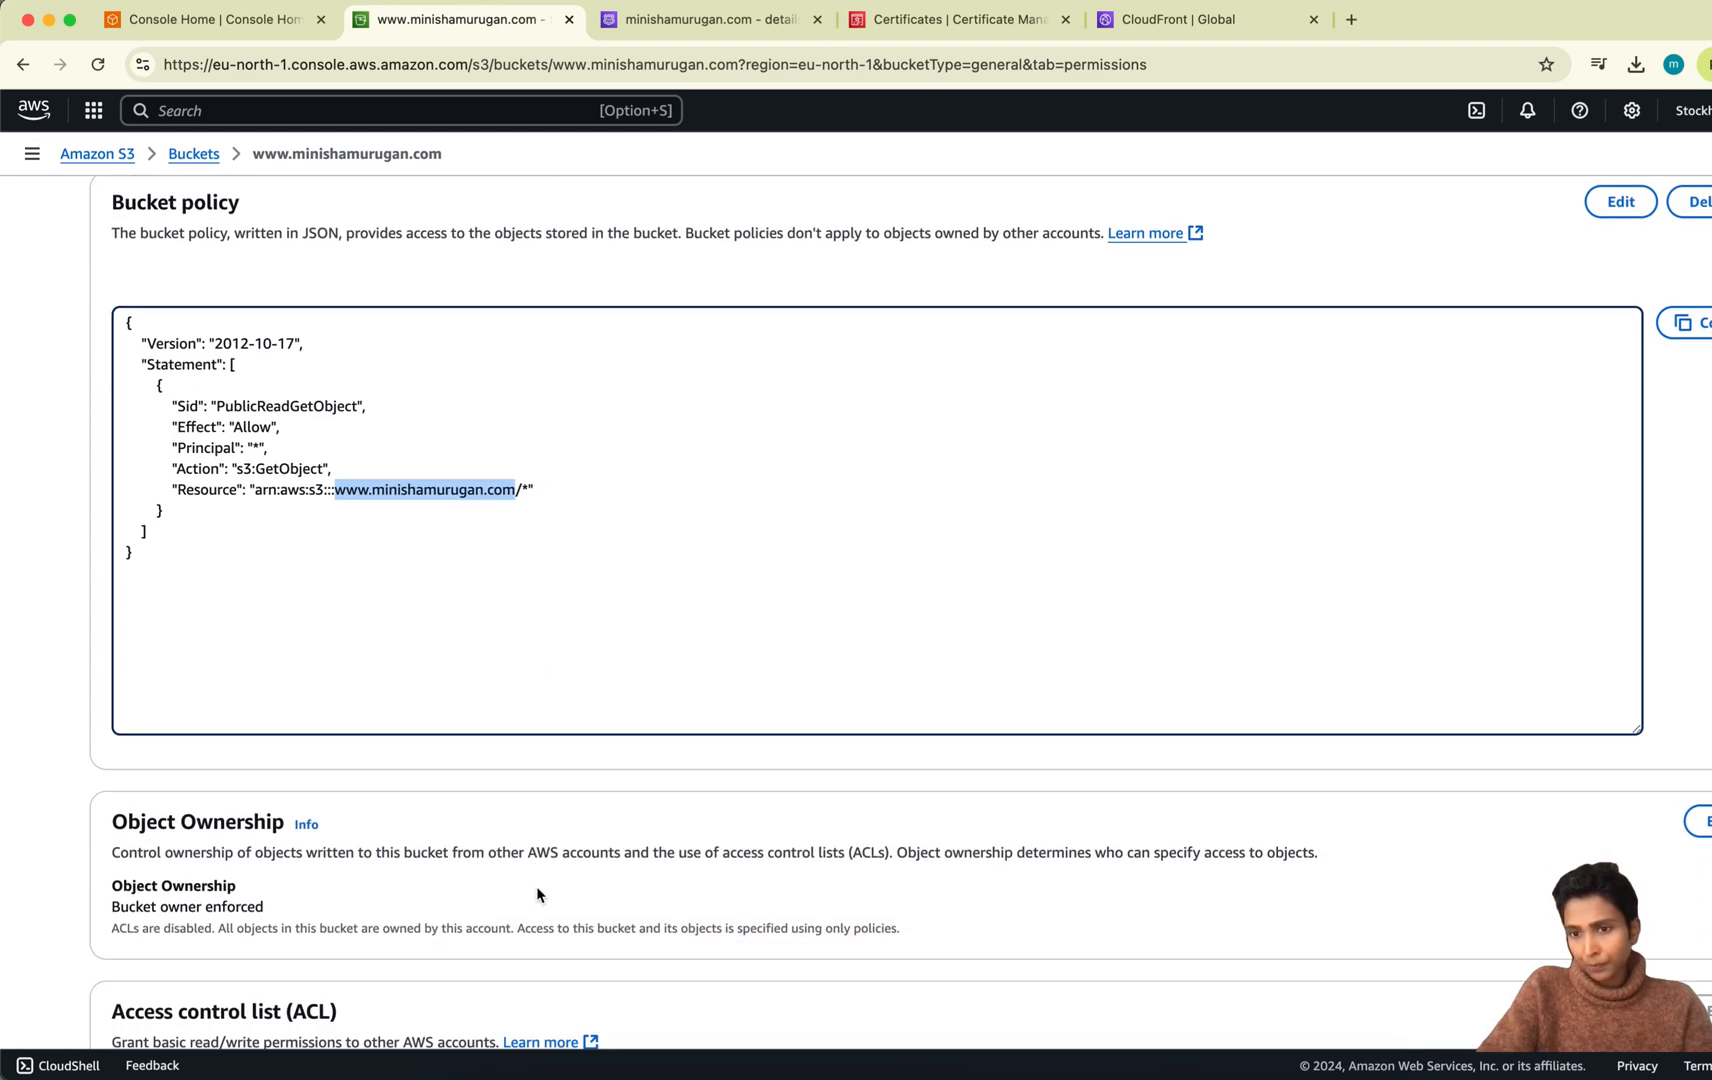
{"action": "scroll", "coordinate": [537, 890], "scroll_direction": "down", "scroll_amount": 8}
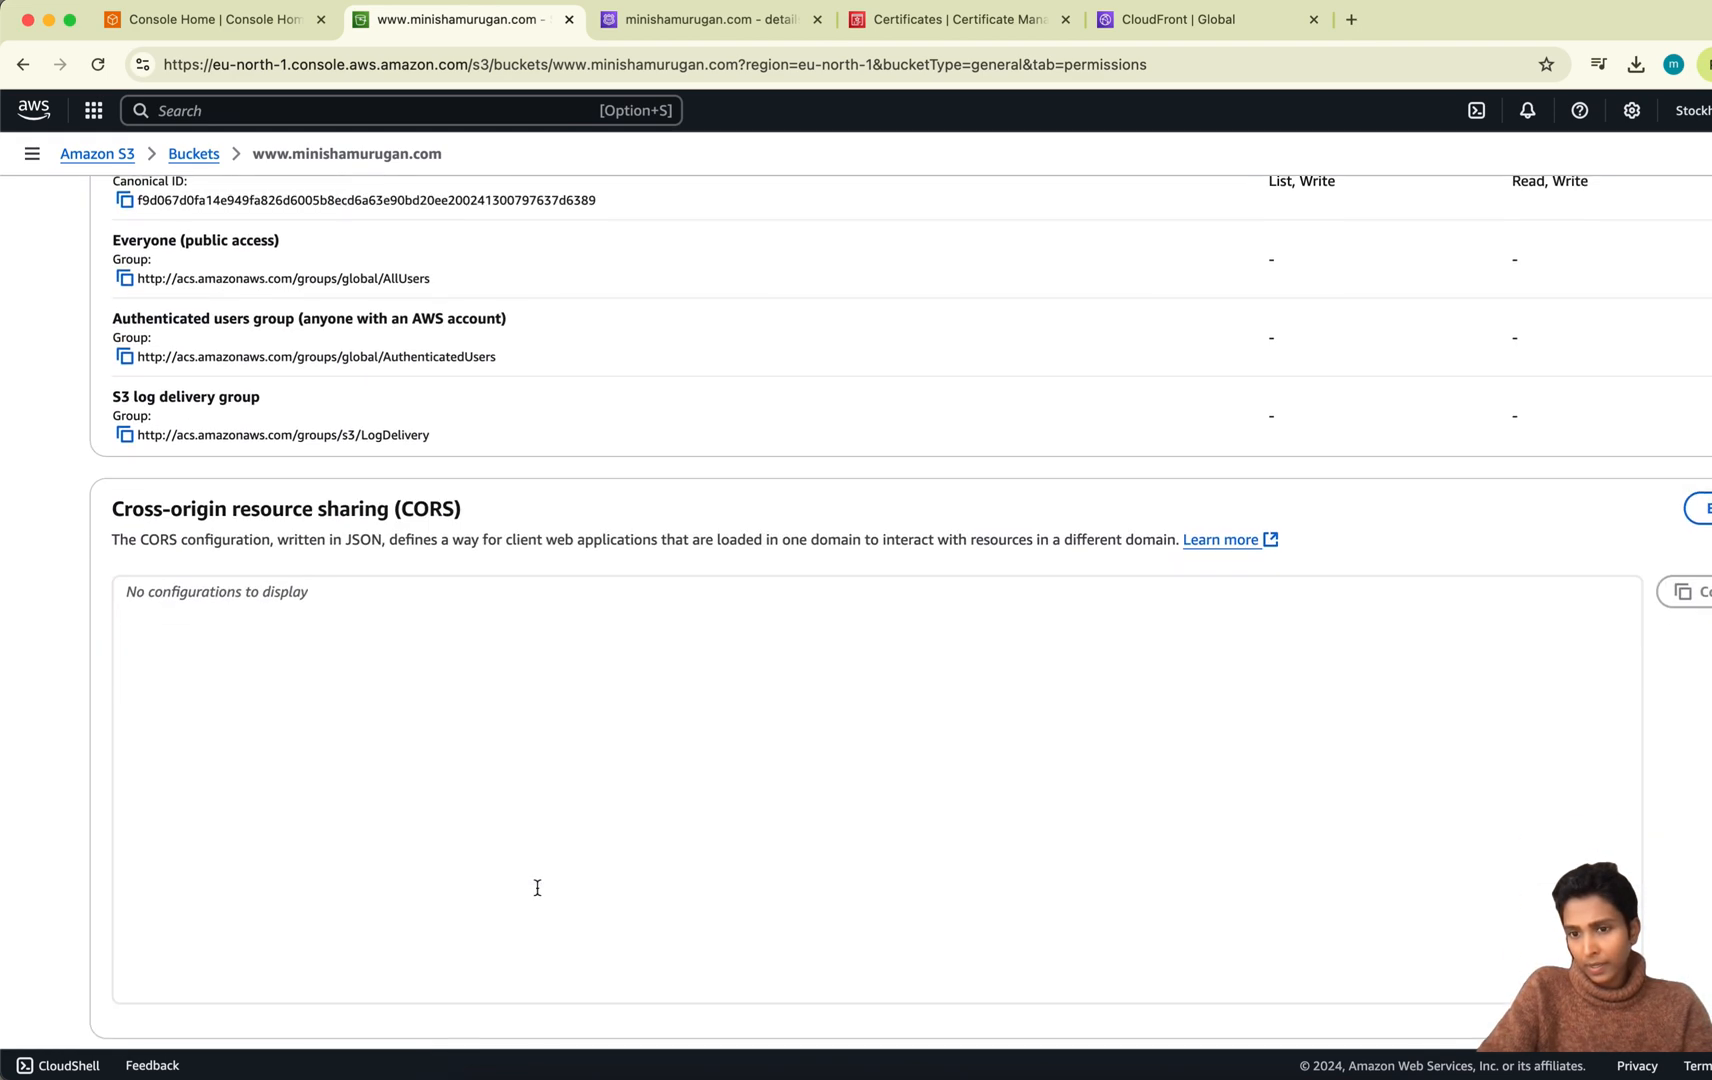
{"action": "scroll", "coordinate": [537, 888], "scroll_direction": "up", "scroll_amount": 10}
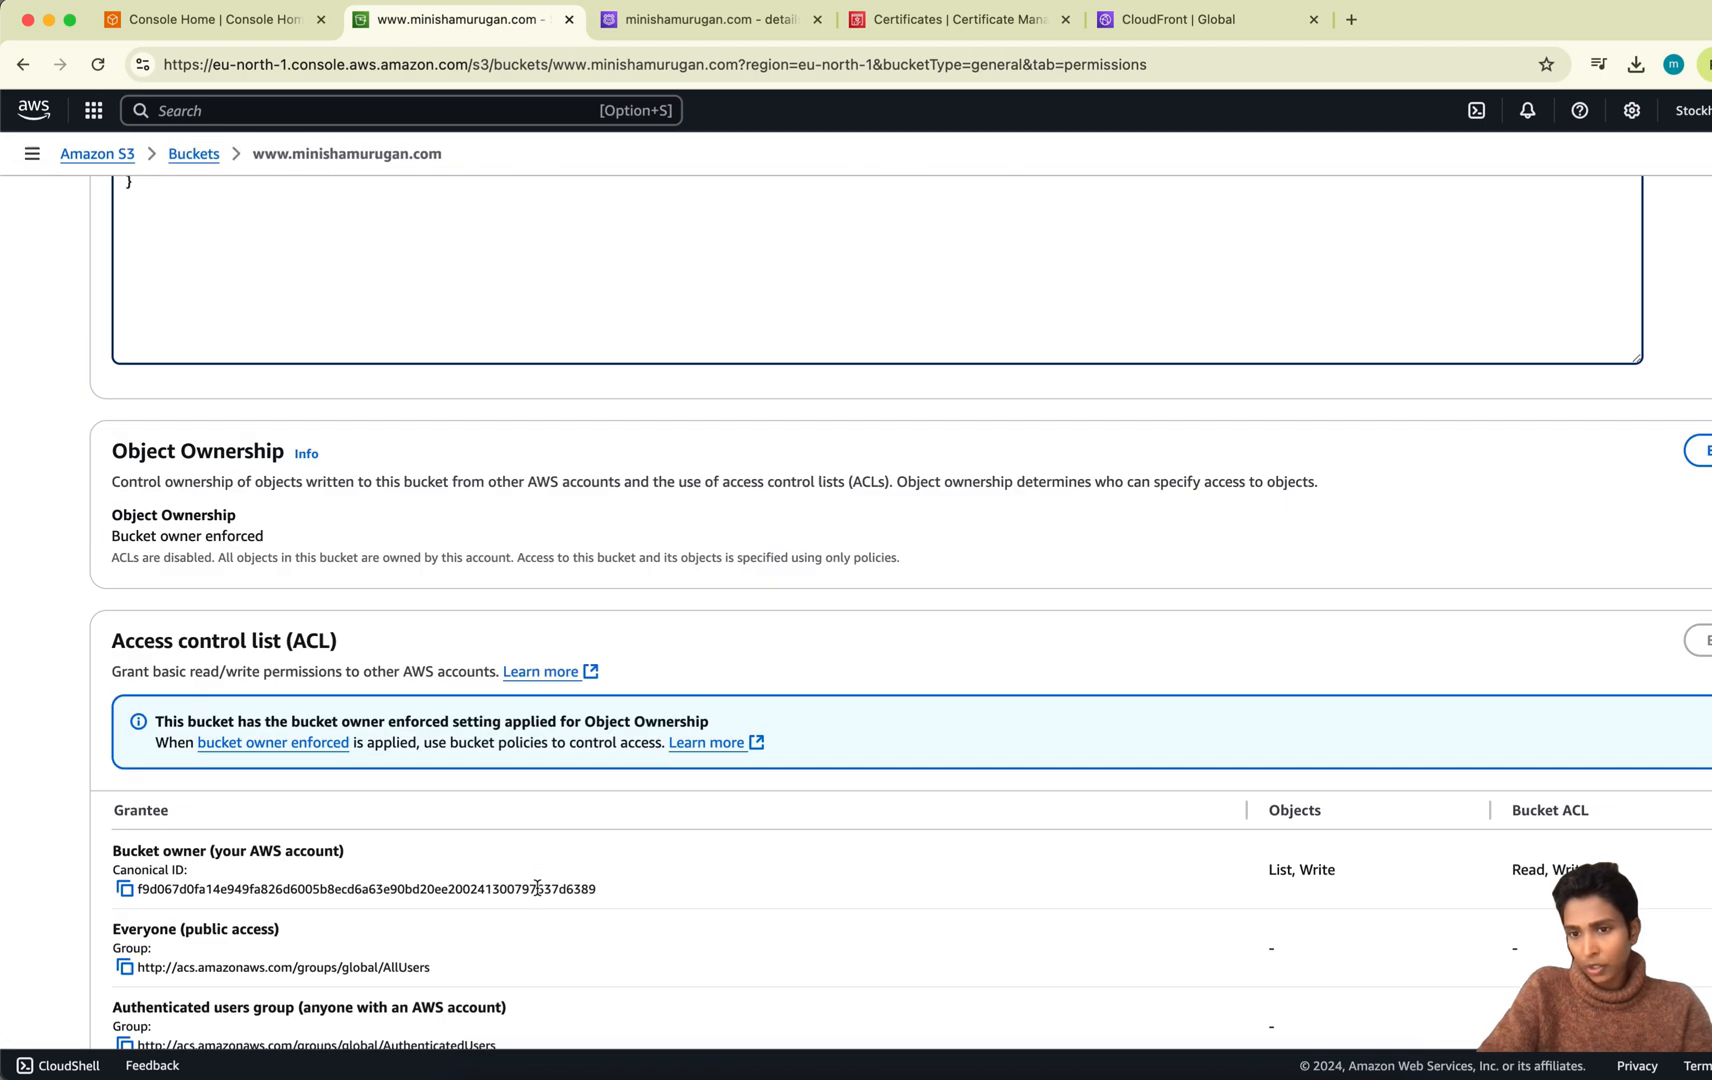
{"action": "scroll", "coordinate": [1000, 540], "scroll_direction": "up", "scroll_amount": 3}
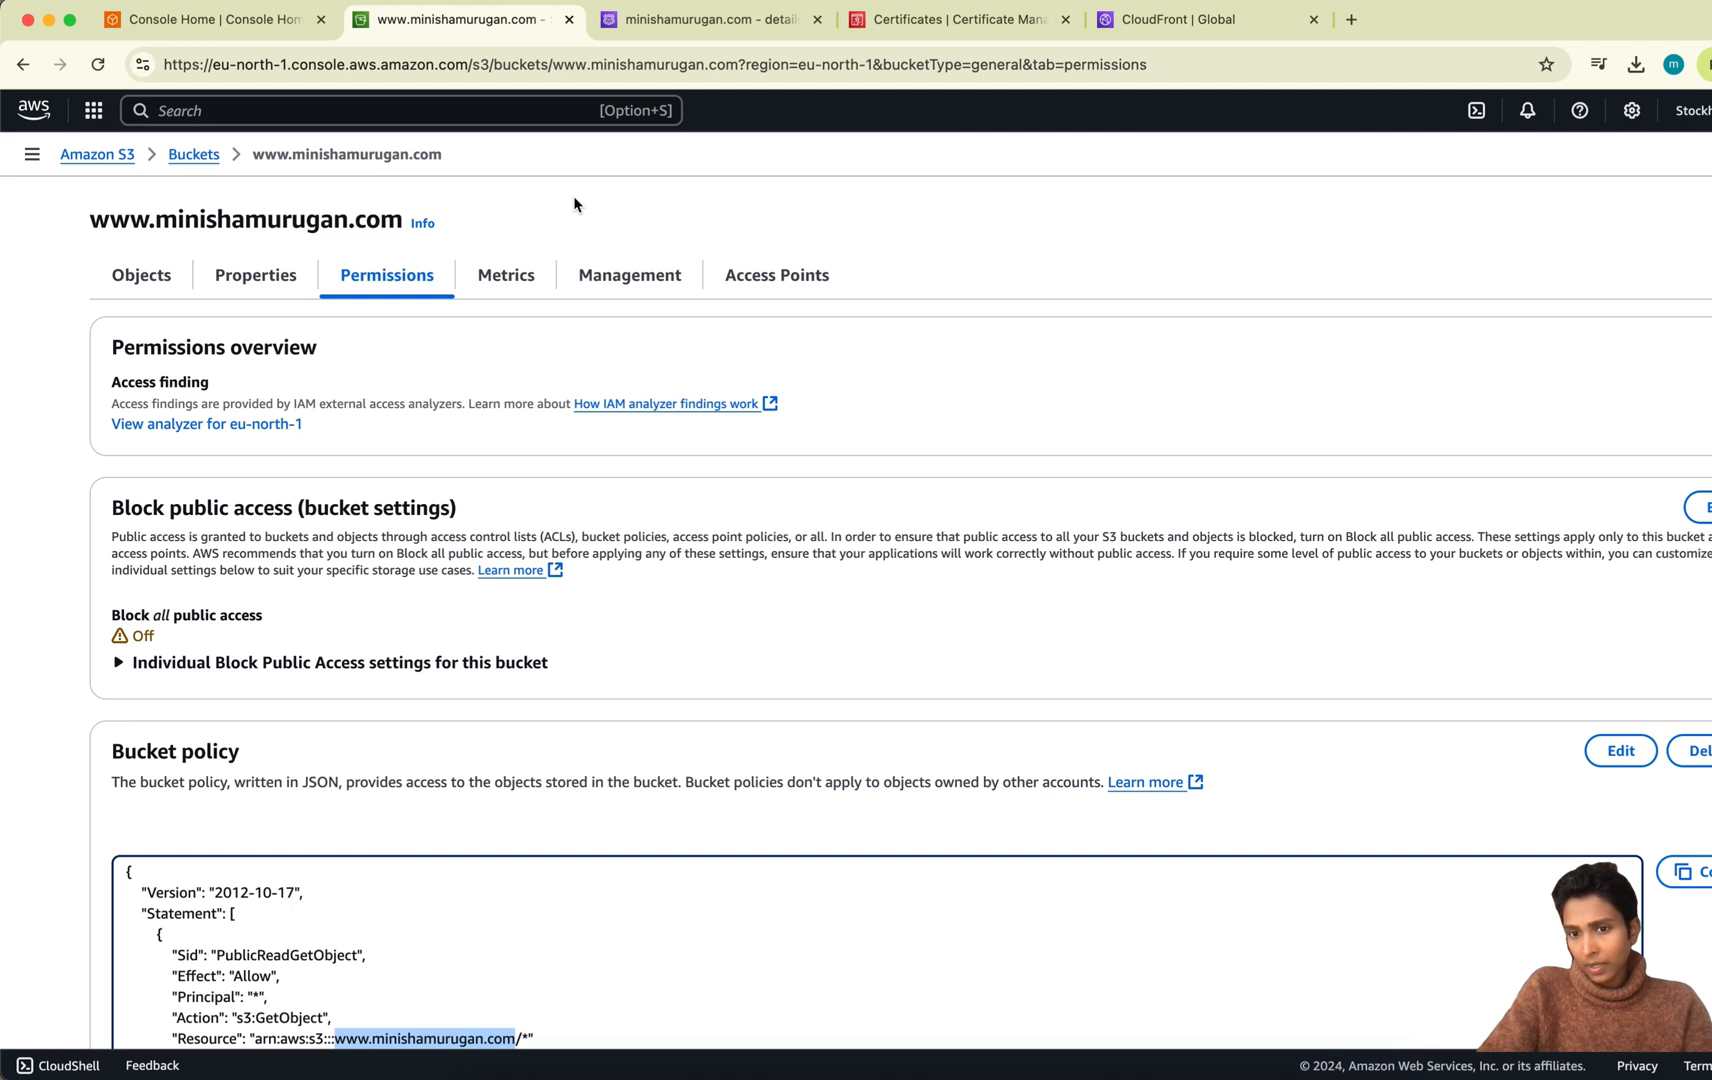
{"action": "left_click", "coordinate": [194, 158]}
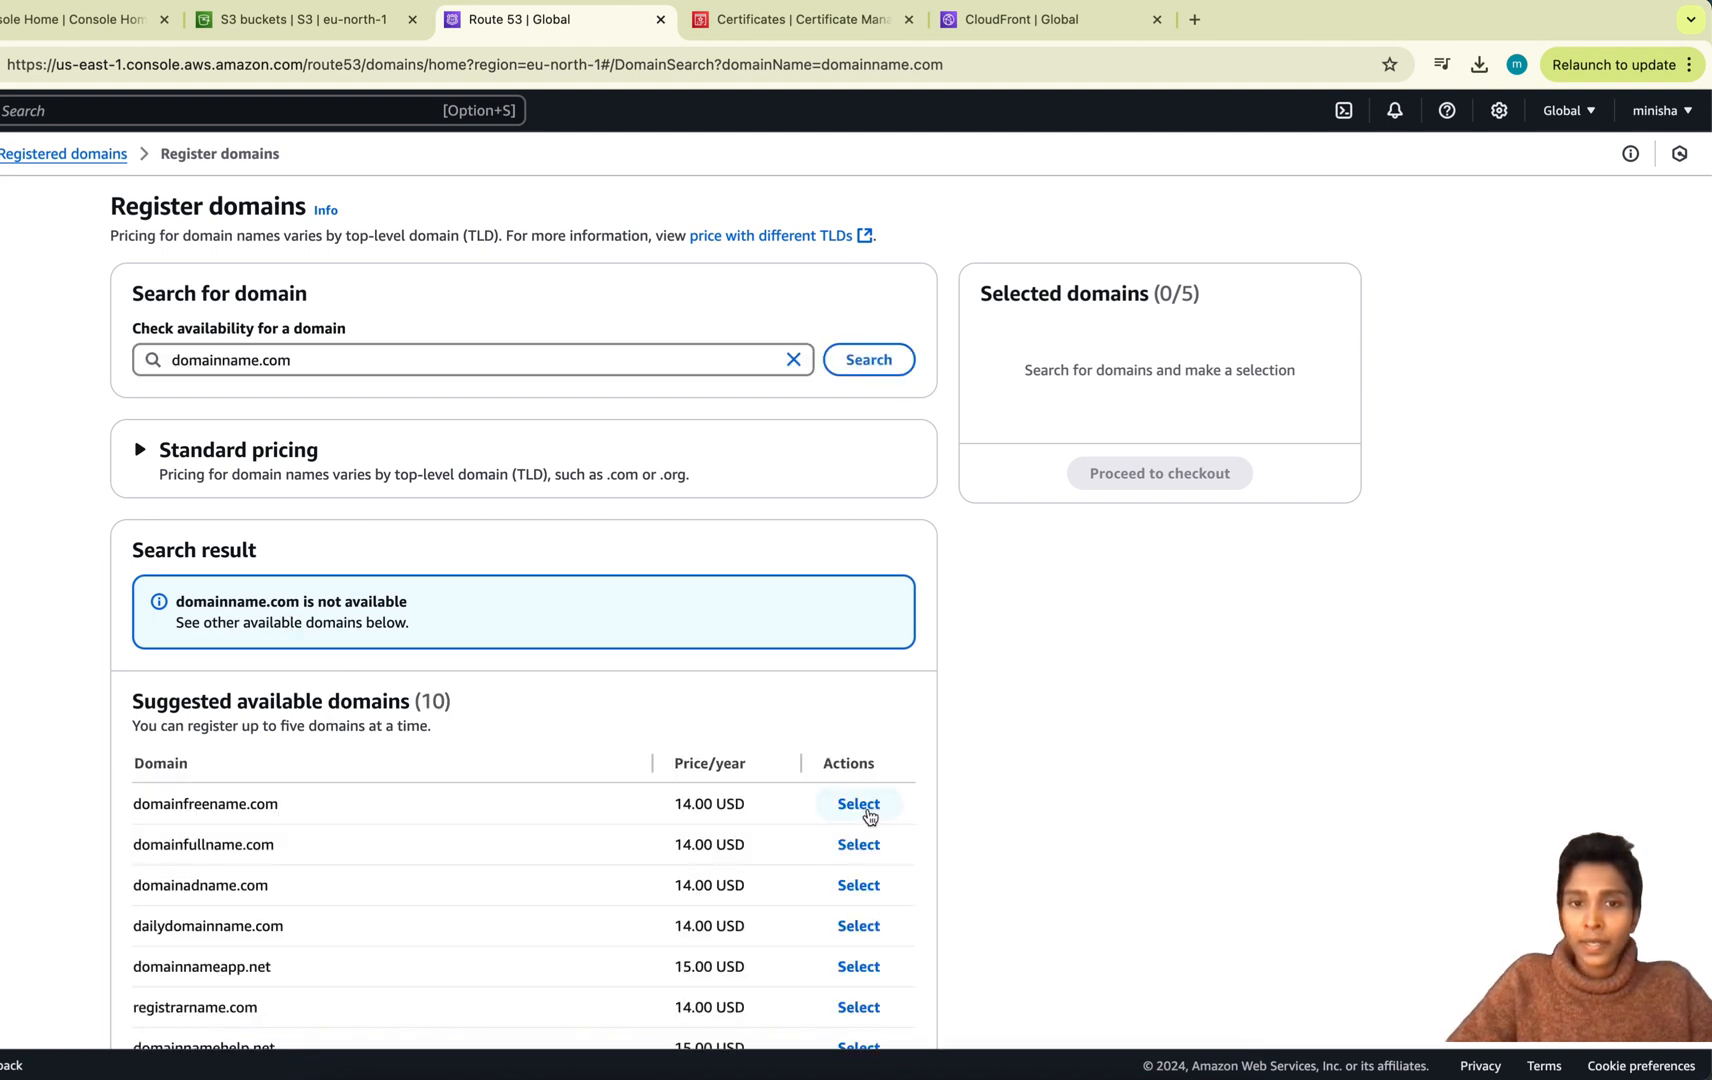
Step: Select the suggested domain domainfreename.com for registration
{"action": "scroll", "coordinate": [875, 814], "scroll_direction": "down", "scroll_amount": 3}
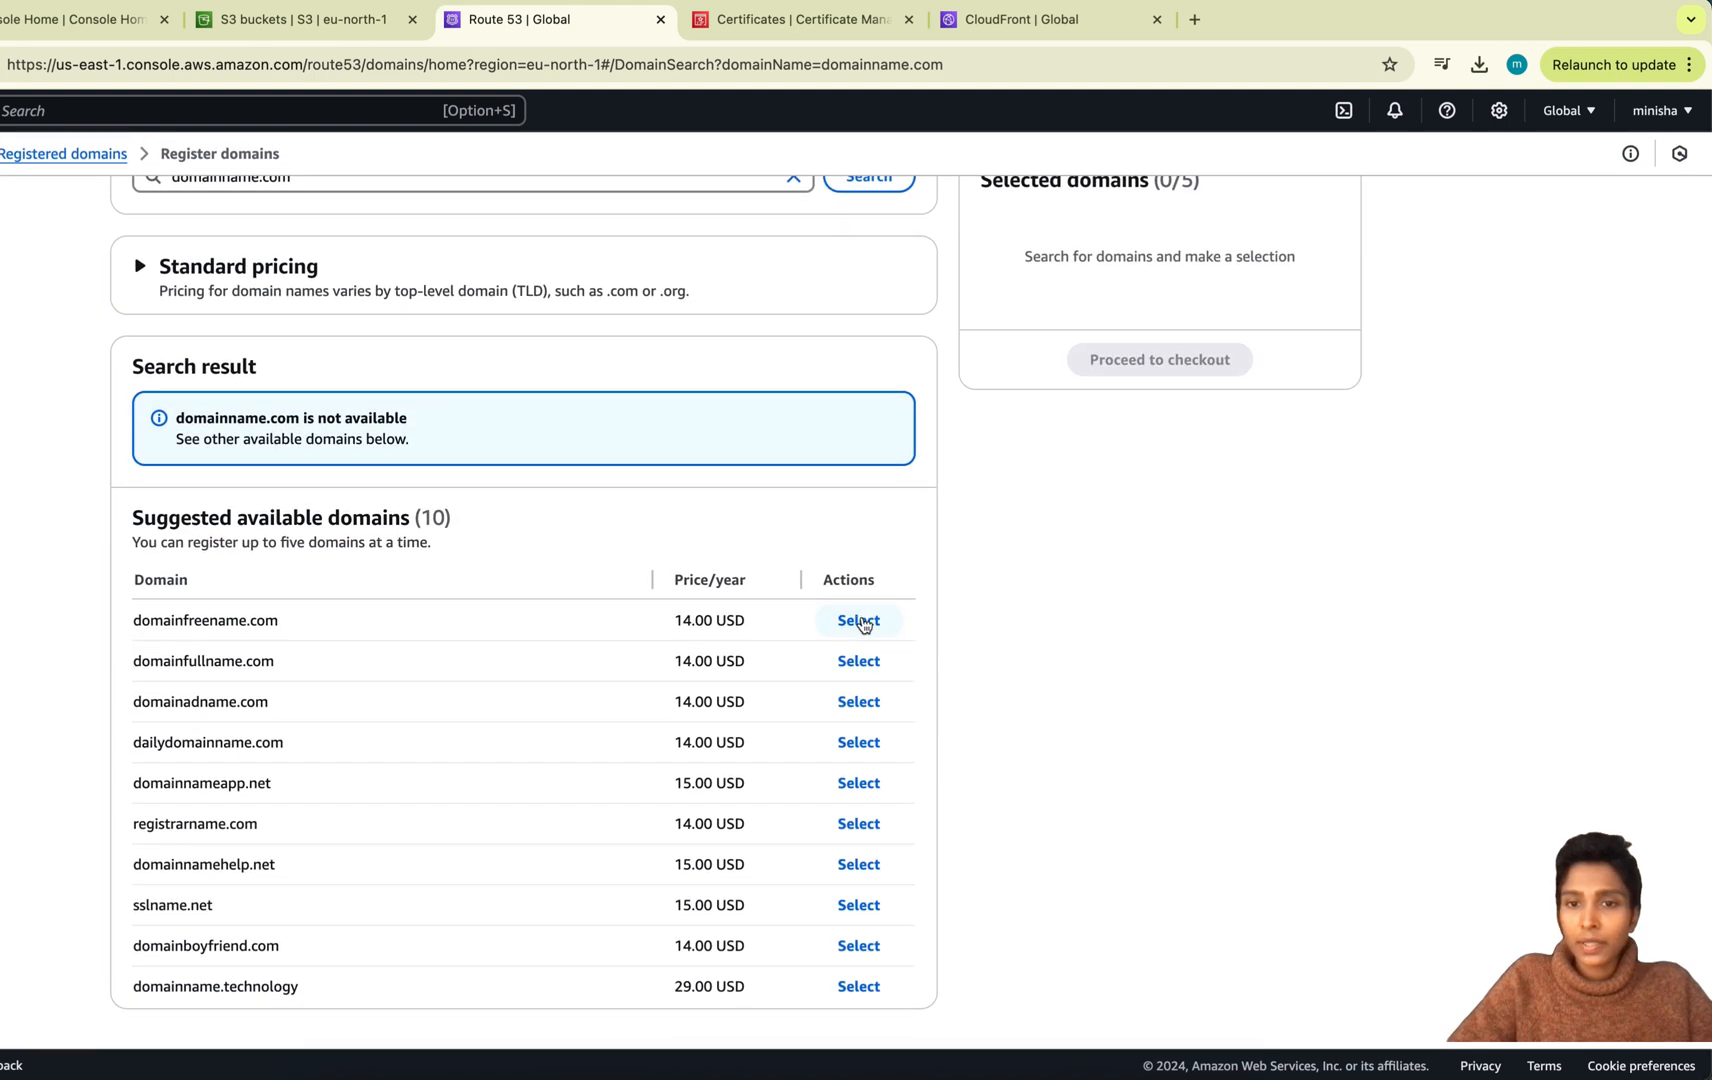
{"action": "left_click", "coordinate": [862, 622]}
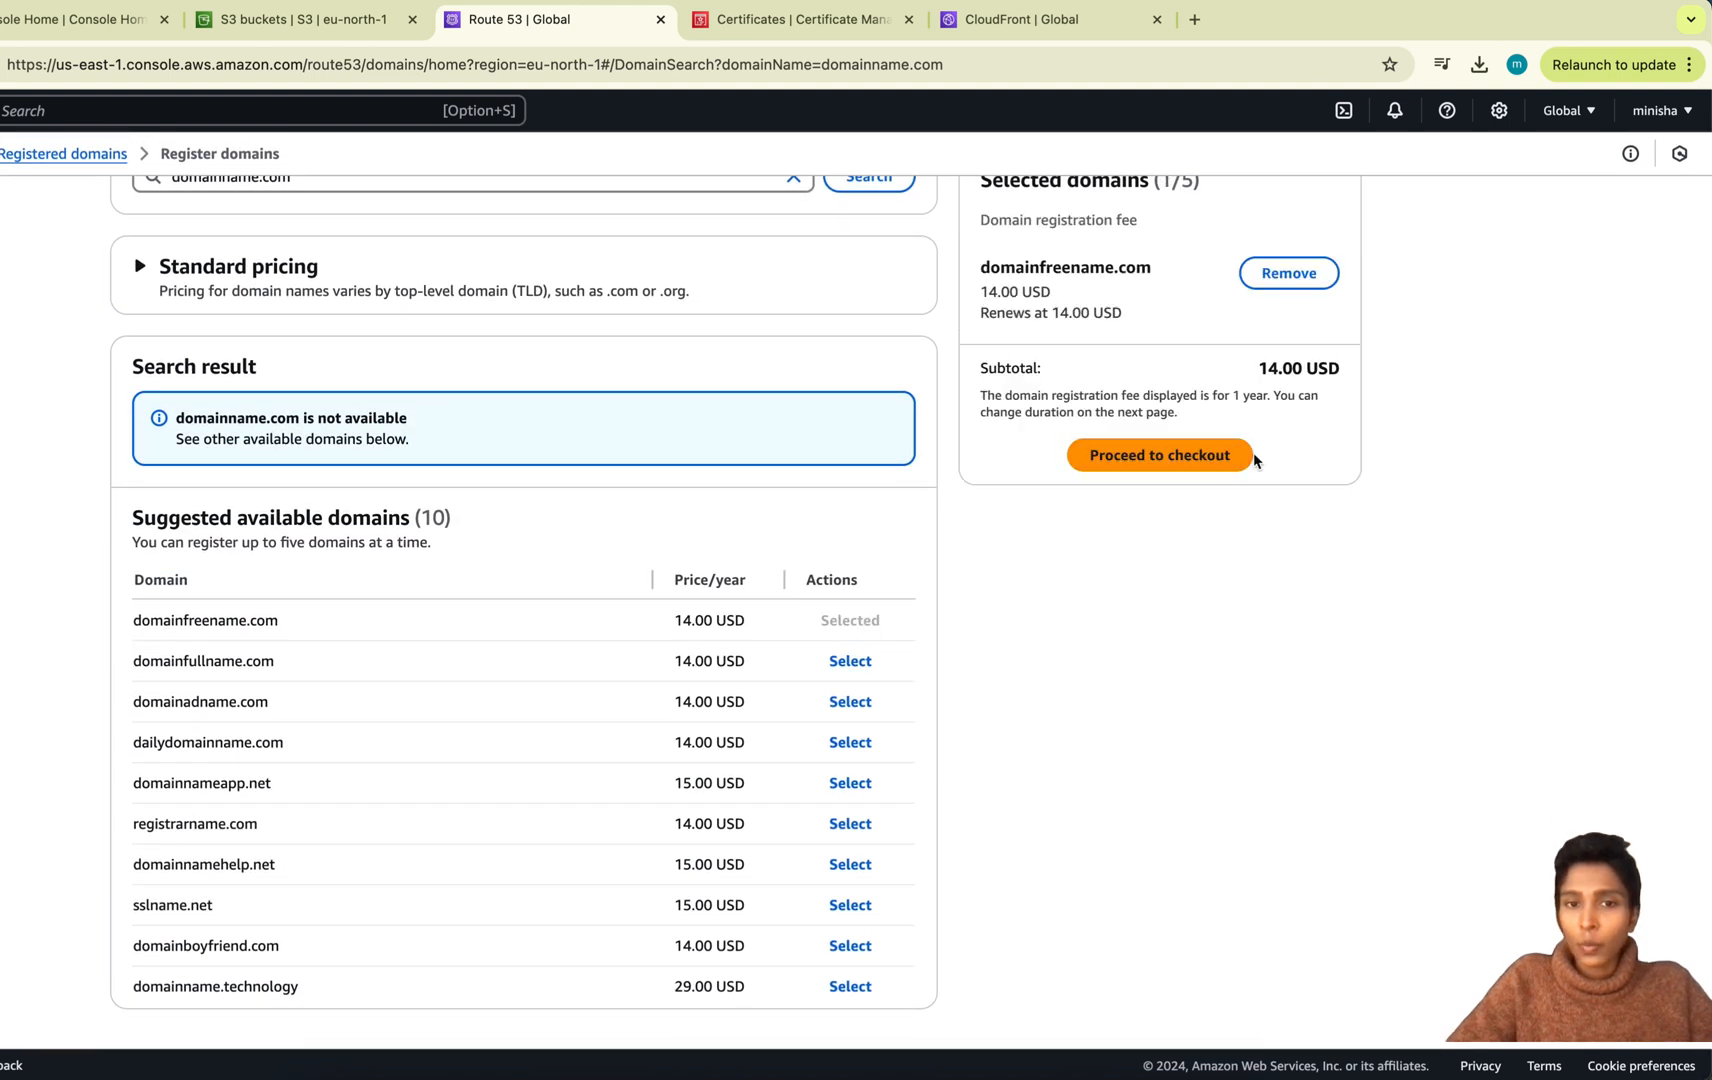
{"action": "scroll", "coordinate": [638, 767], "scroll_direction": "up", "scroll_amount": 3}
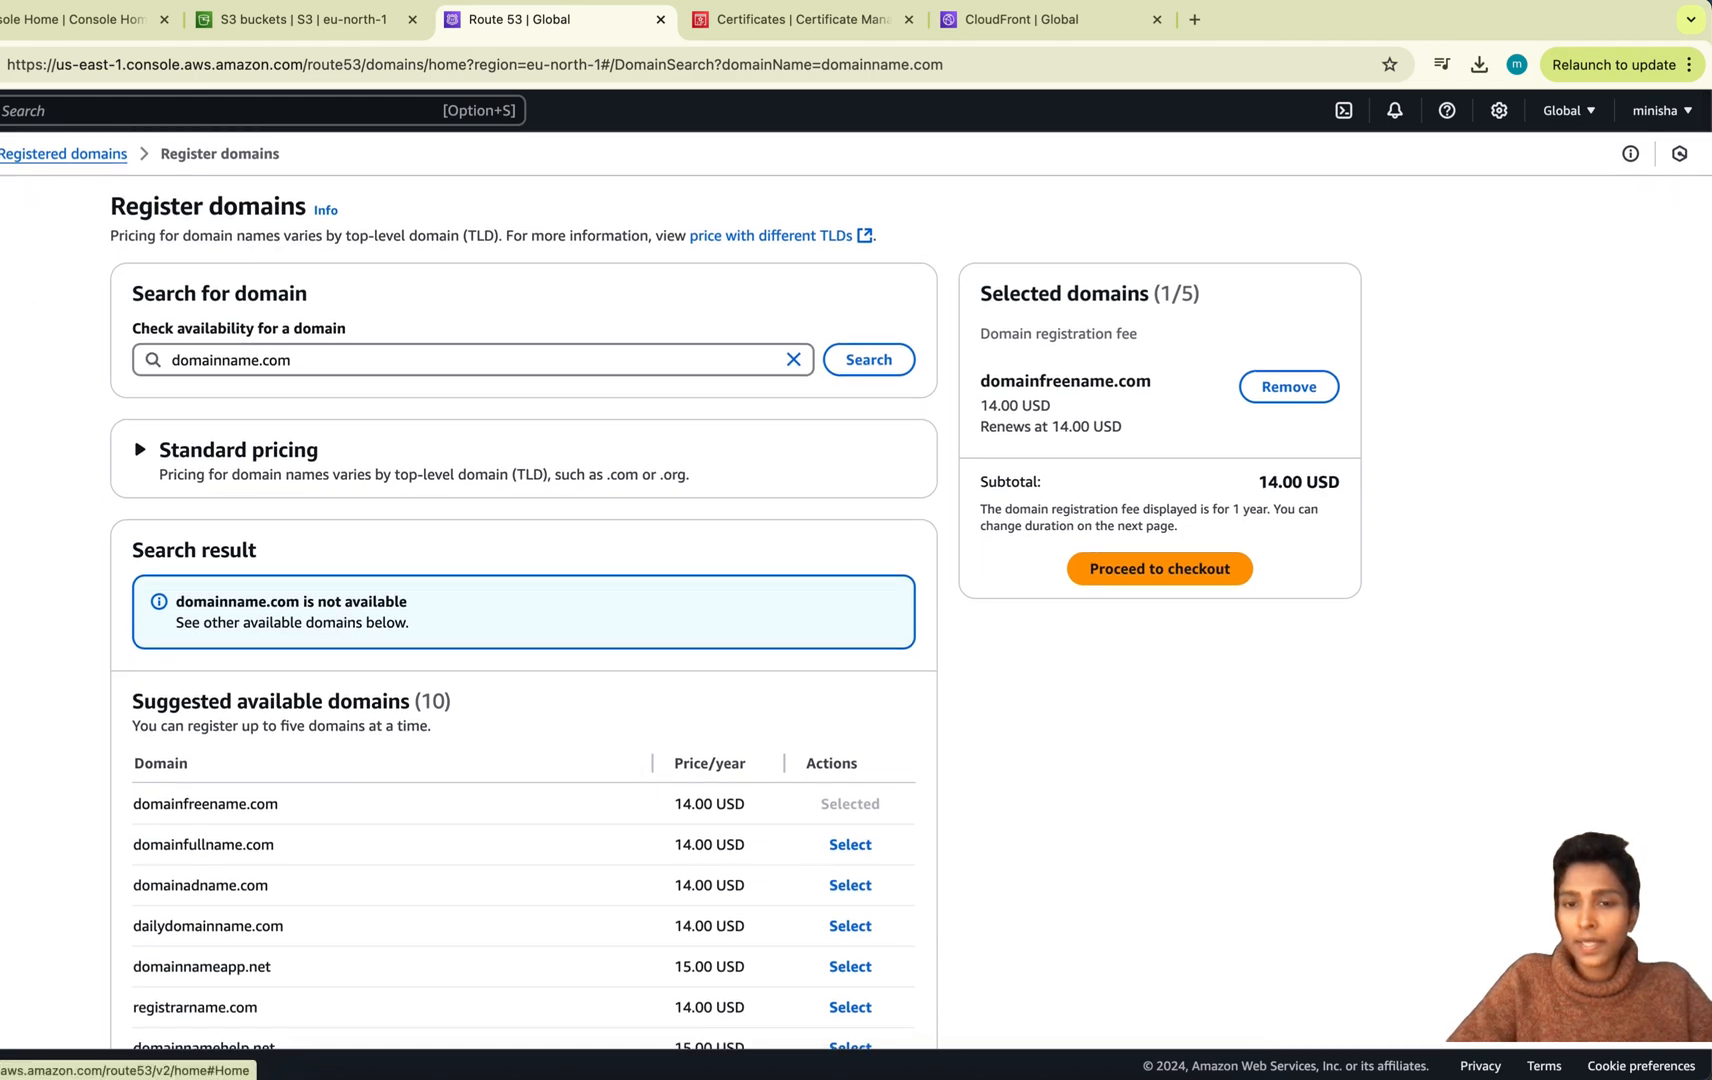
Step: Leave domain registration, open the list of registered domains and highlight the domain already owned
{"action": "left_click", "coordinate": [2, 154]}
{"action": "left_click", "coordinate": [1026, 661]}
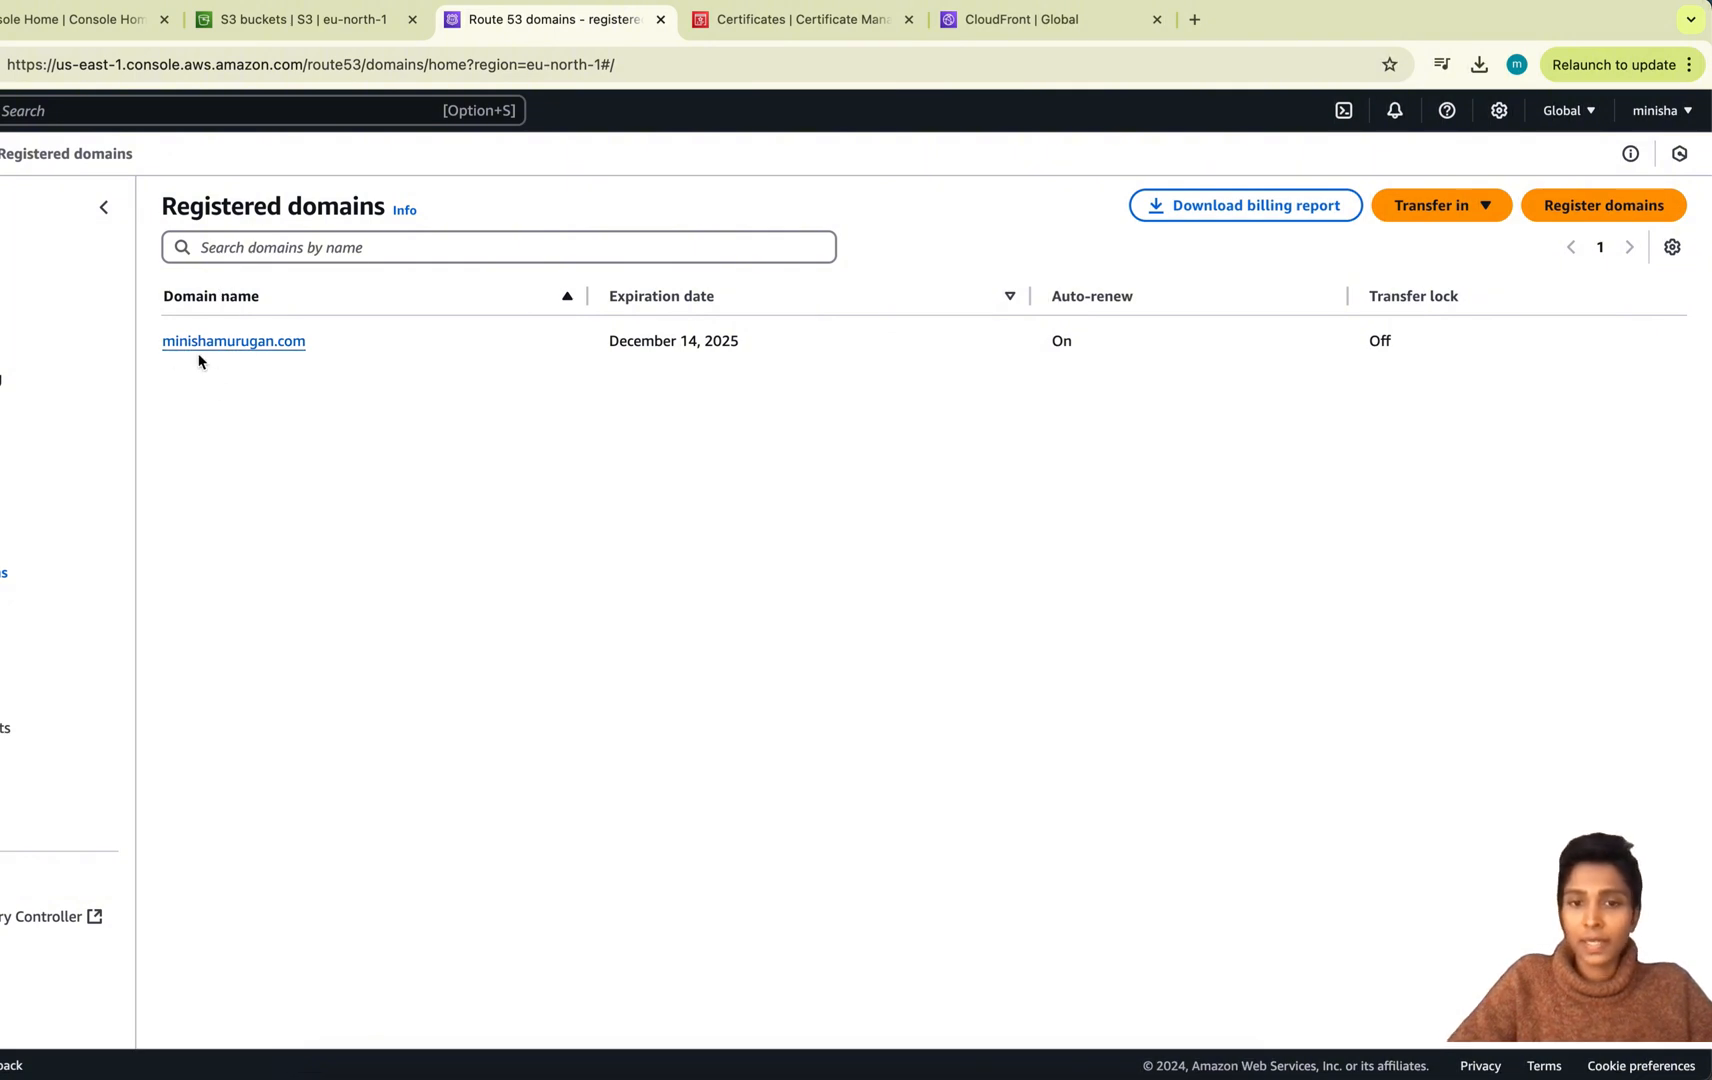
{"action": "mouse_move", "coordinate": [144, 344]}
{"action": "left_mouse_down"}
{"action": "mouse_move", "coordinate": [253, 354]}
{"action": "mouse_move", "coordinate": [165, 342]}
{"action": "left_mouse_up"}
{"action": "left_click", "coordinate": [322, 387]}
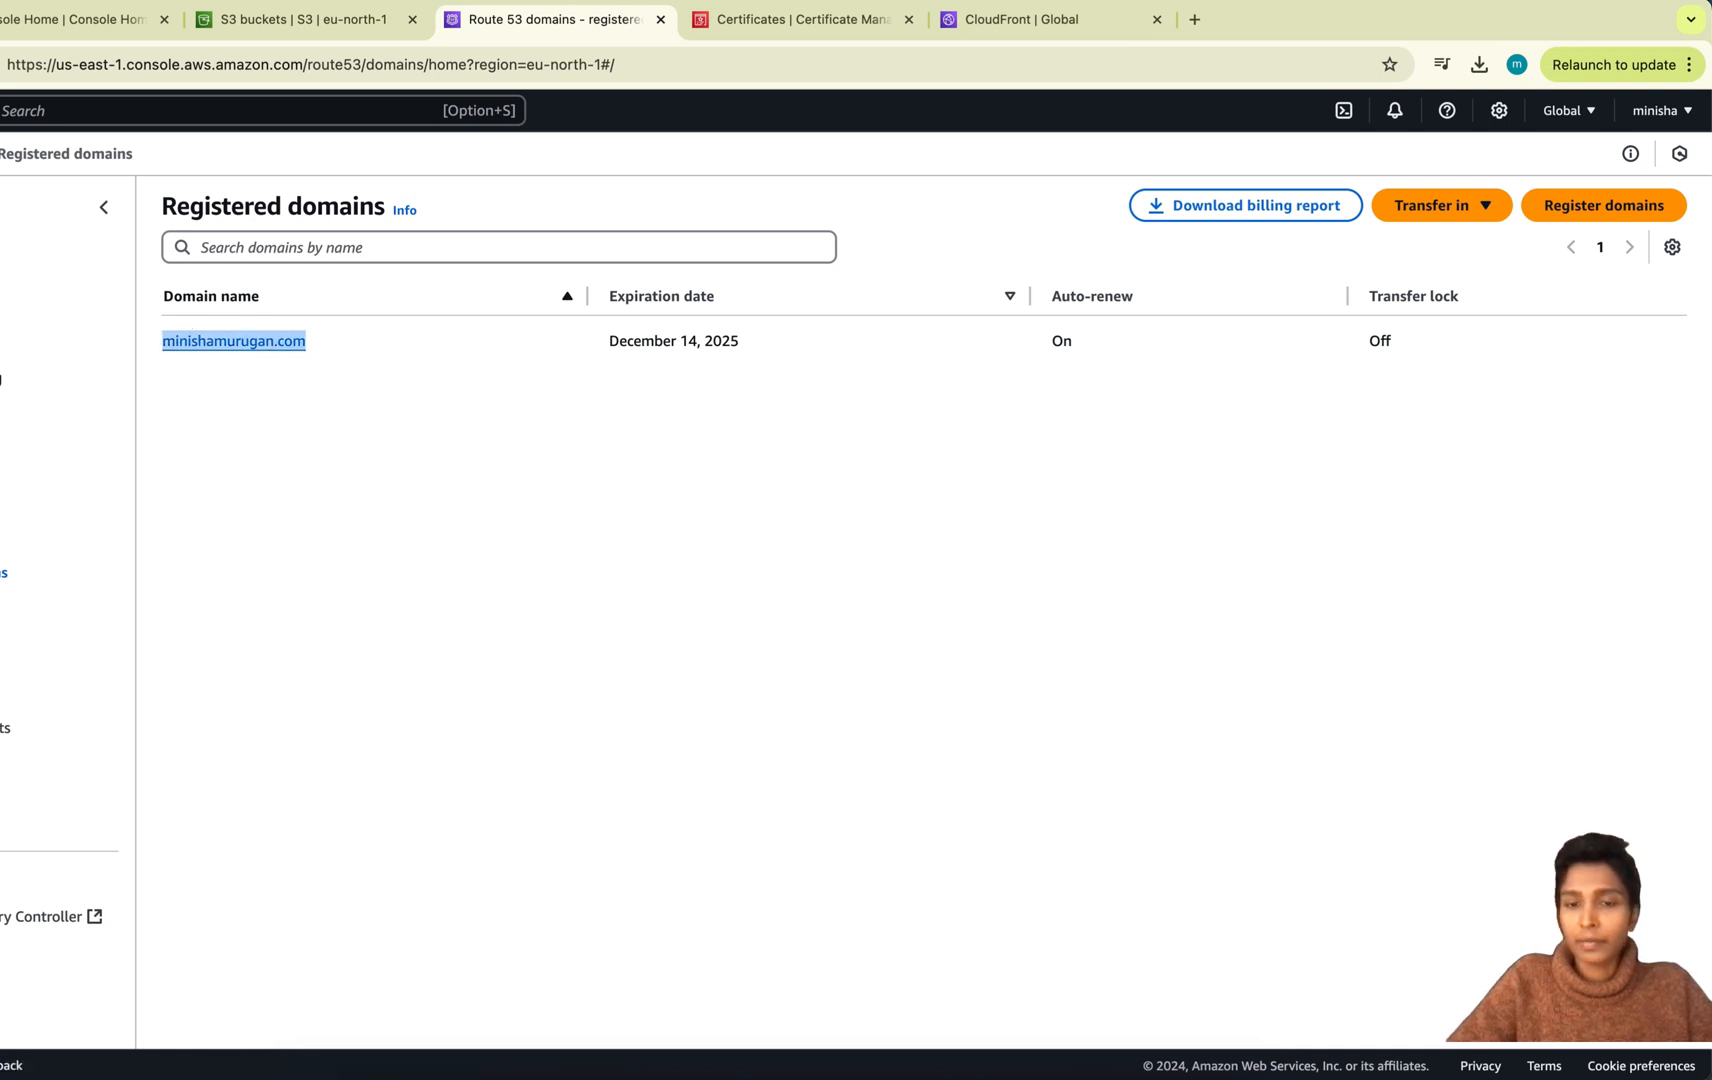
Step: Check the domain's registration notification on the Route 53 dashboard, and open the form for creating a hosted zone
{"action": "left_click", "coordinate": [1, 154]}
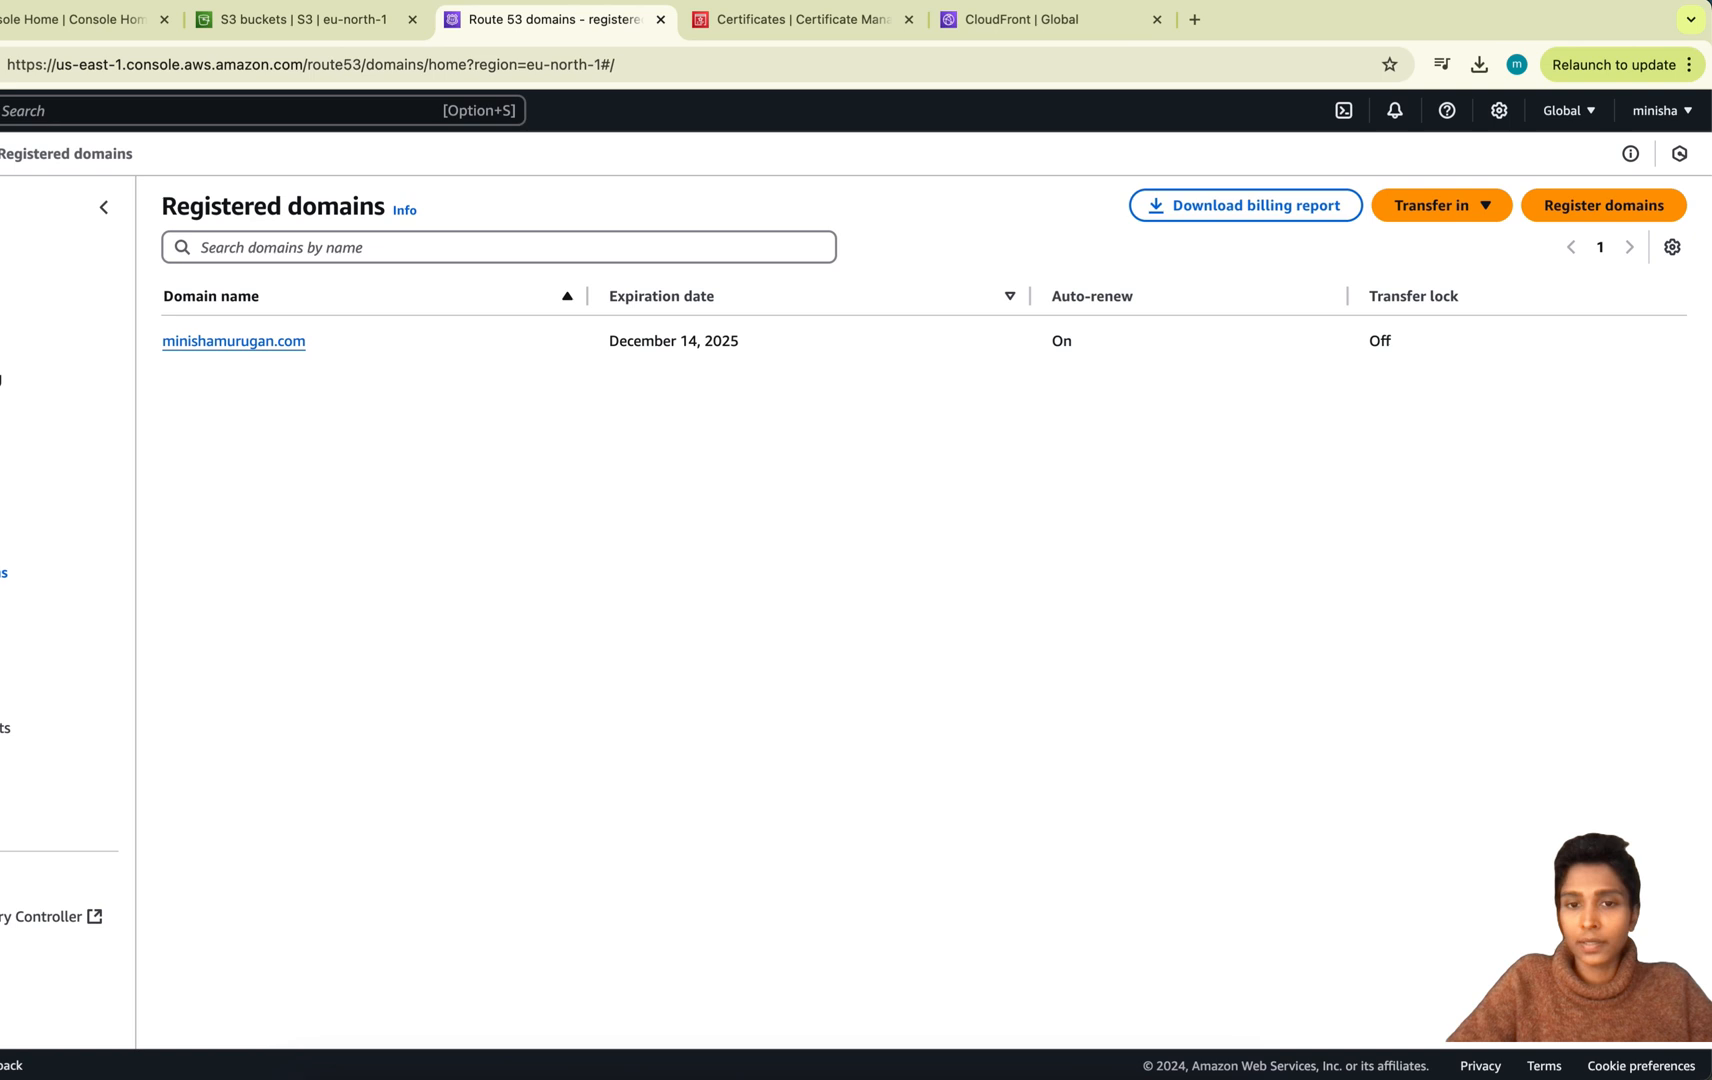
{"action": "left_click", "coordinate": [2, 258]}
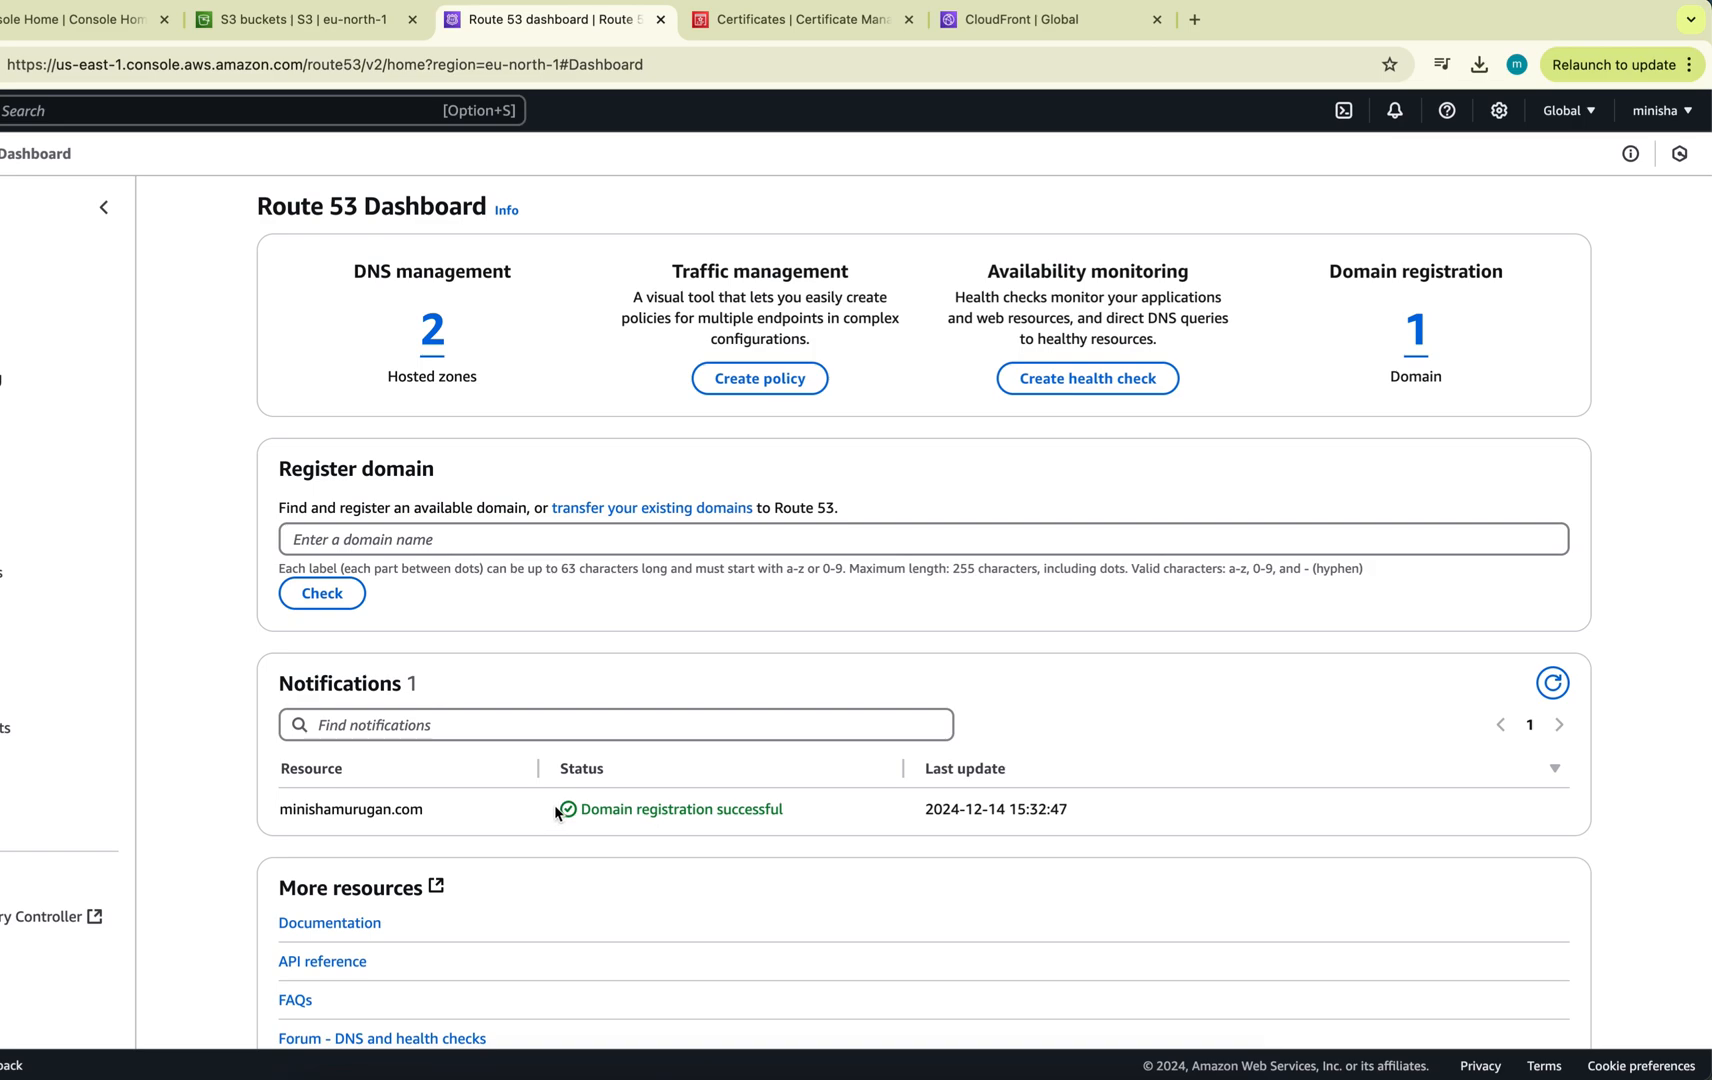
{"action": "left_click_drag", "start_coordinate": [557, 812], "coordinate": [849, 817]}
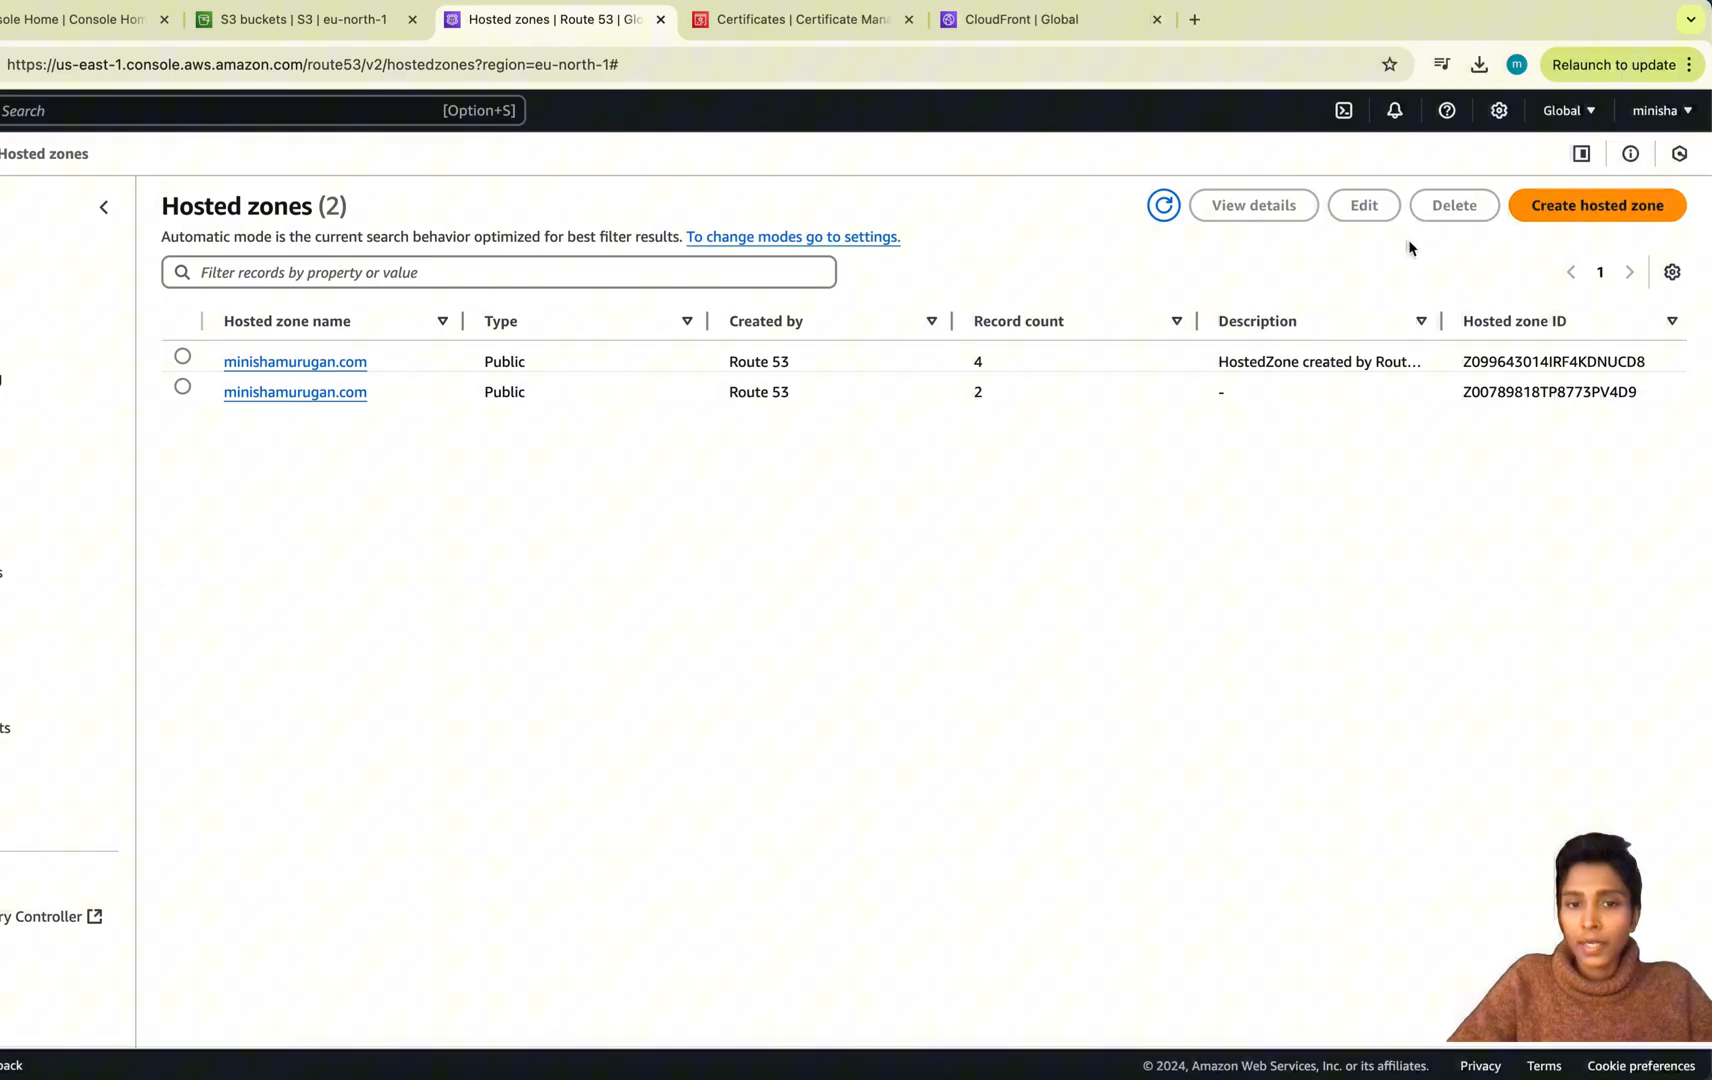
{"action": "left_click", "coordinate": [1559, 218]}
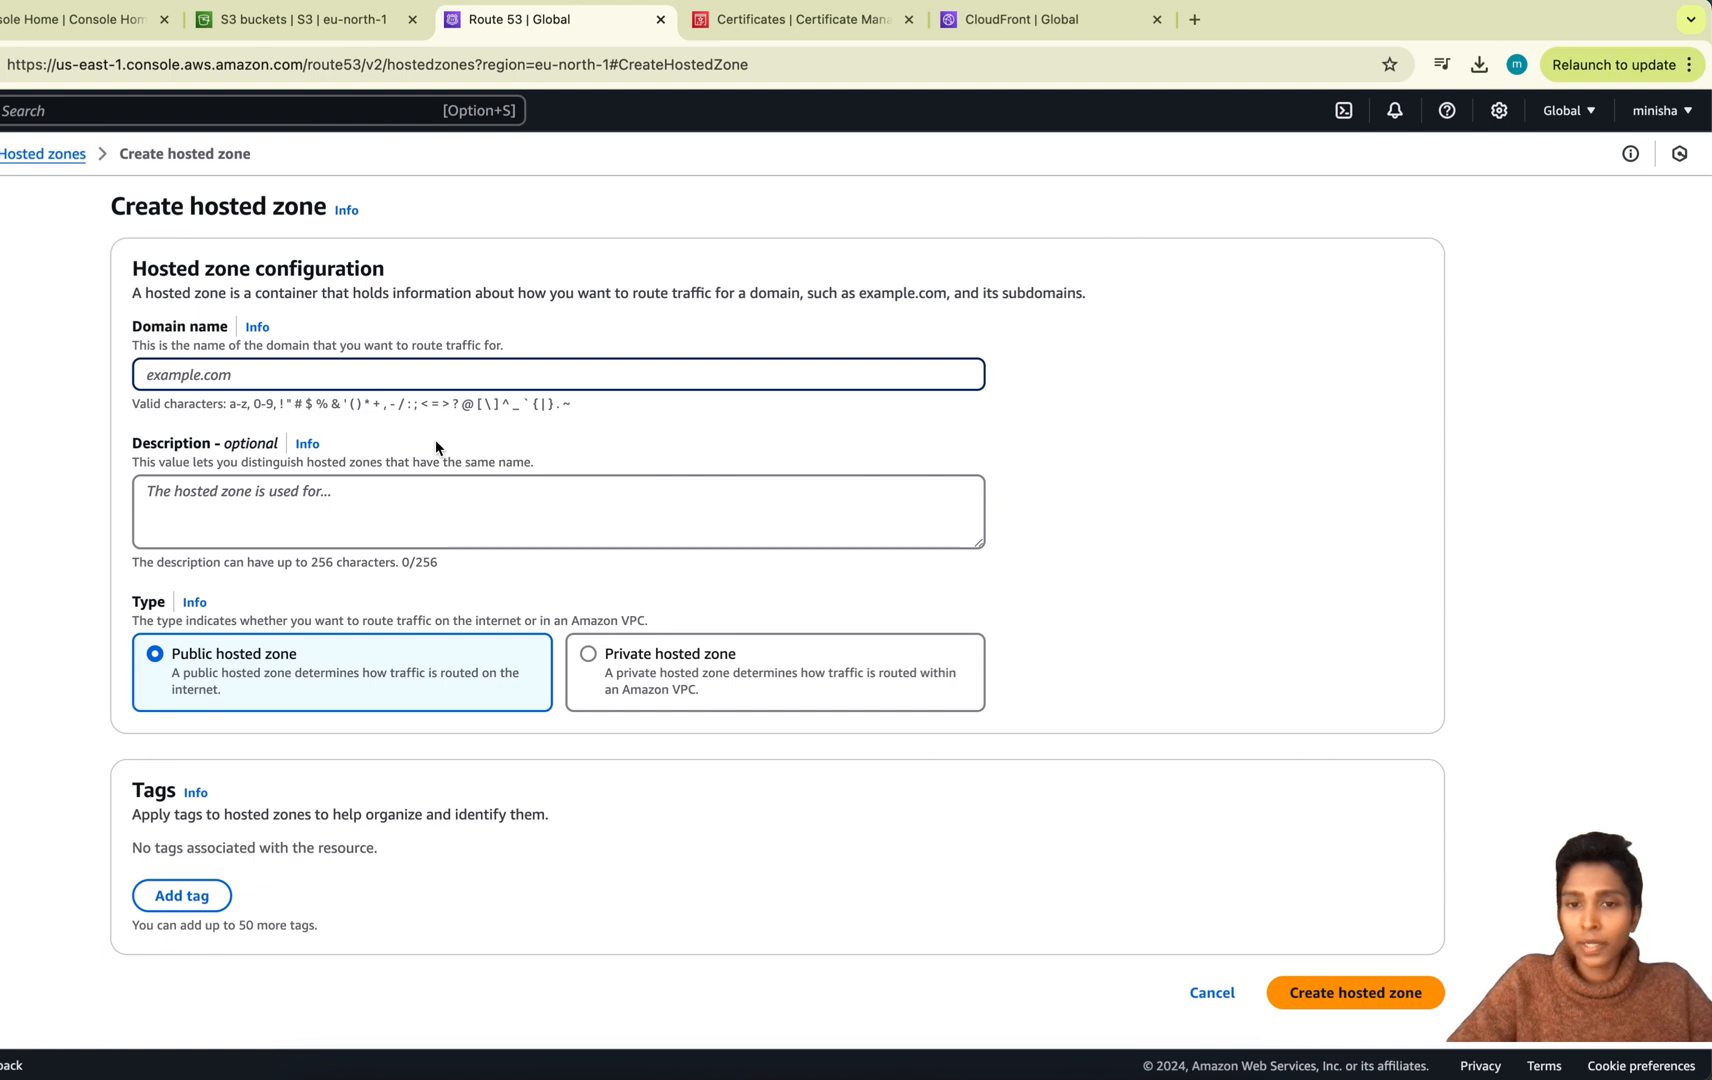
Step: Enter websitename.com as the domain name of the new hosted zone
{"action": "type", "text": "we"}
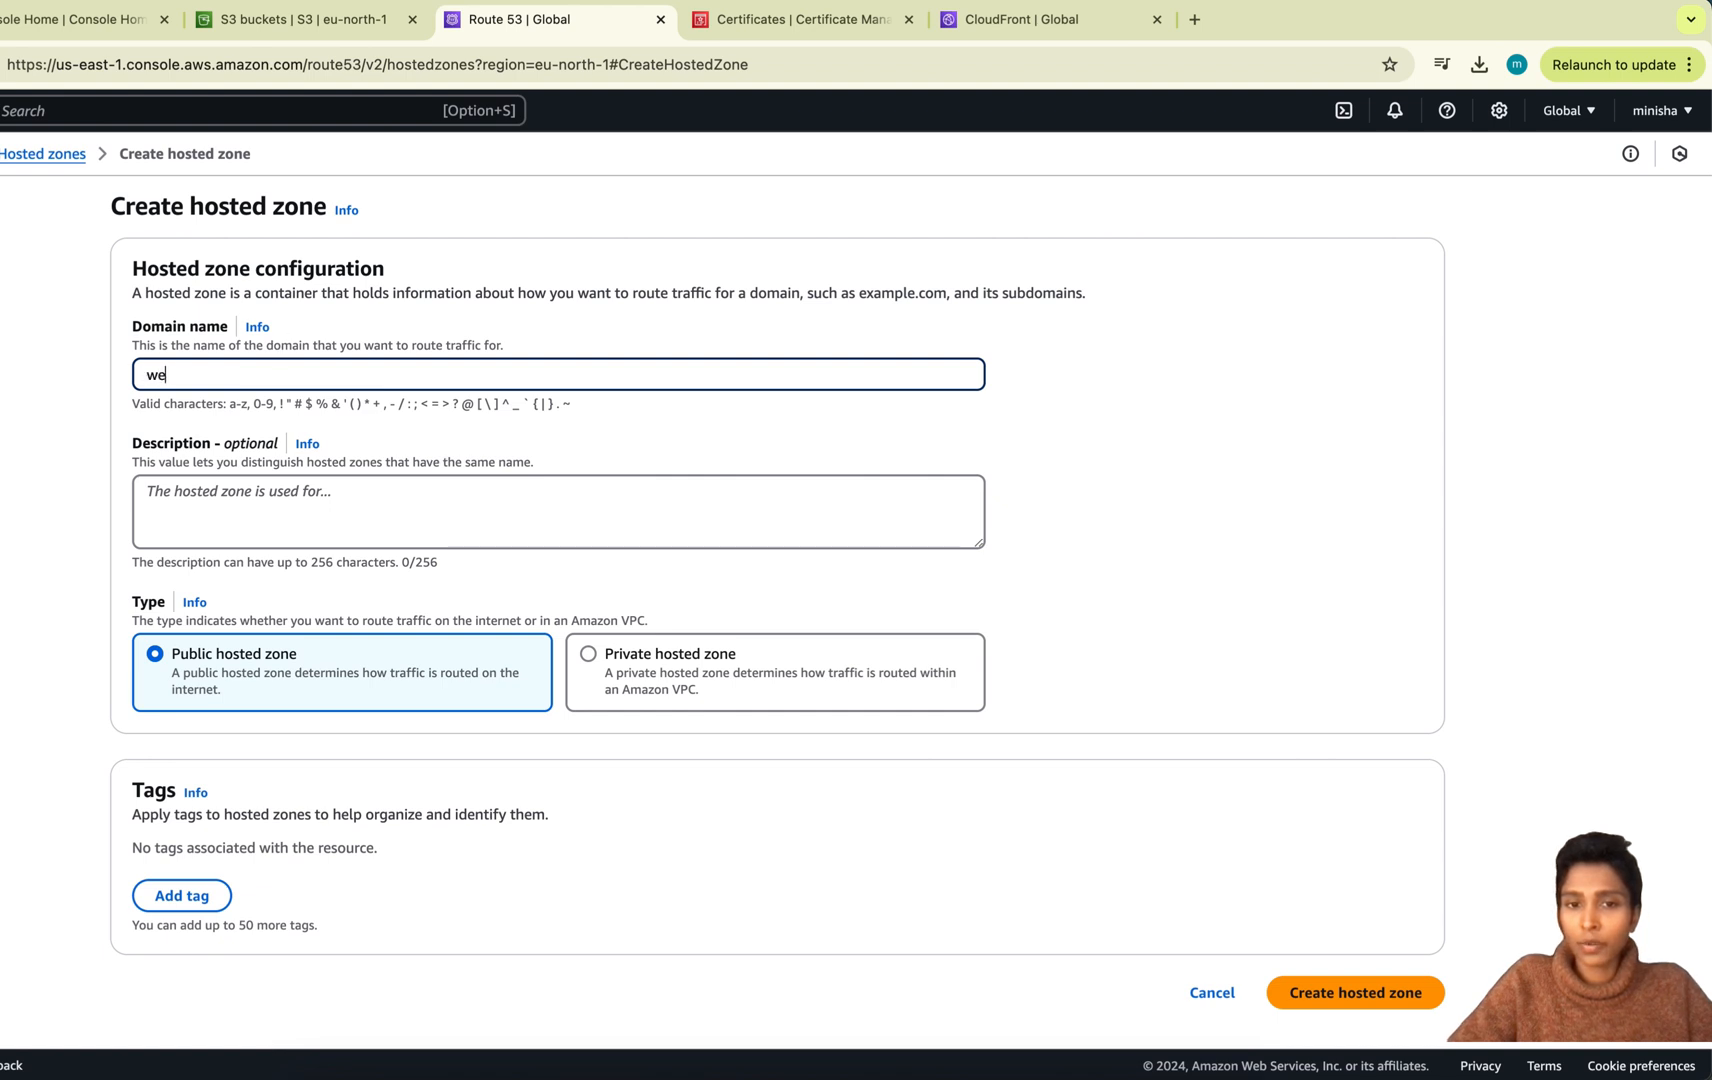
{"action": "type", "text": "bsiten"}
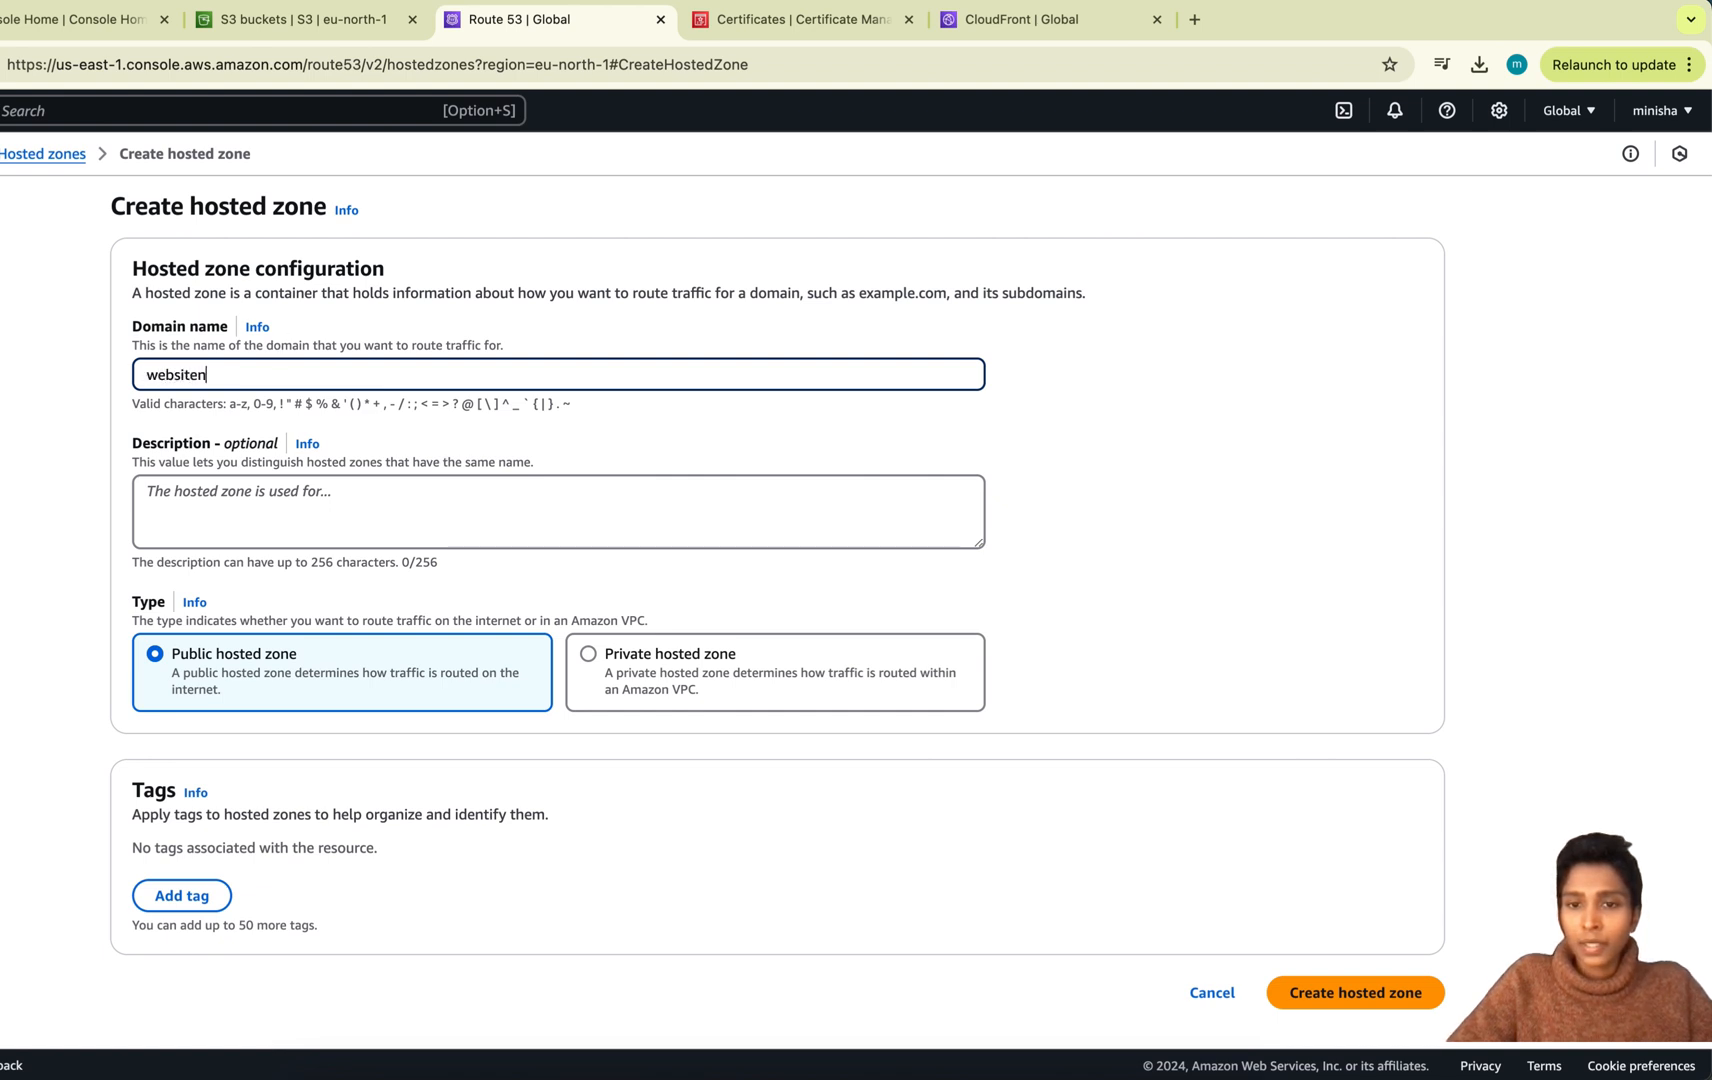
{"action": "type", "text": "ame.c"}
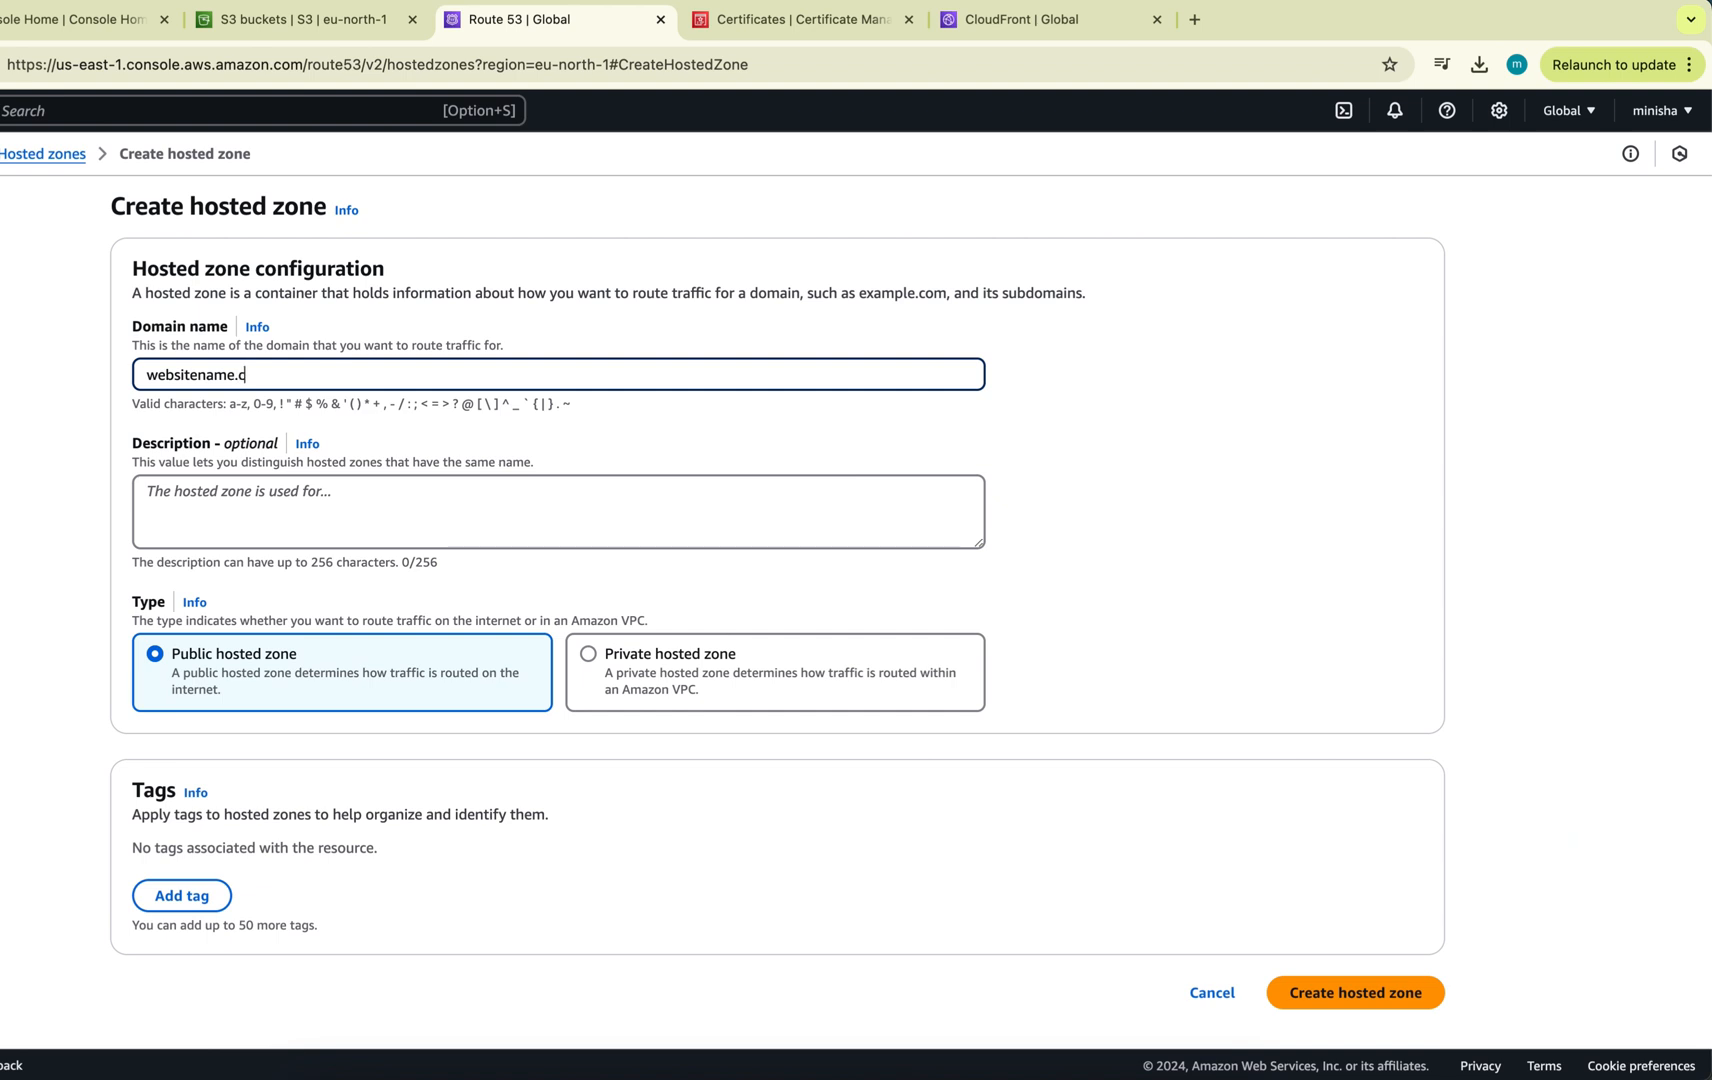
{"action": "type", "text": "om"}
Step: Leave the hosted zone form, open the owned domain's four-record hosted zone and highlight its NS and SOA records
{"action": "left_click", "coordinate": [12, 158]}
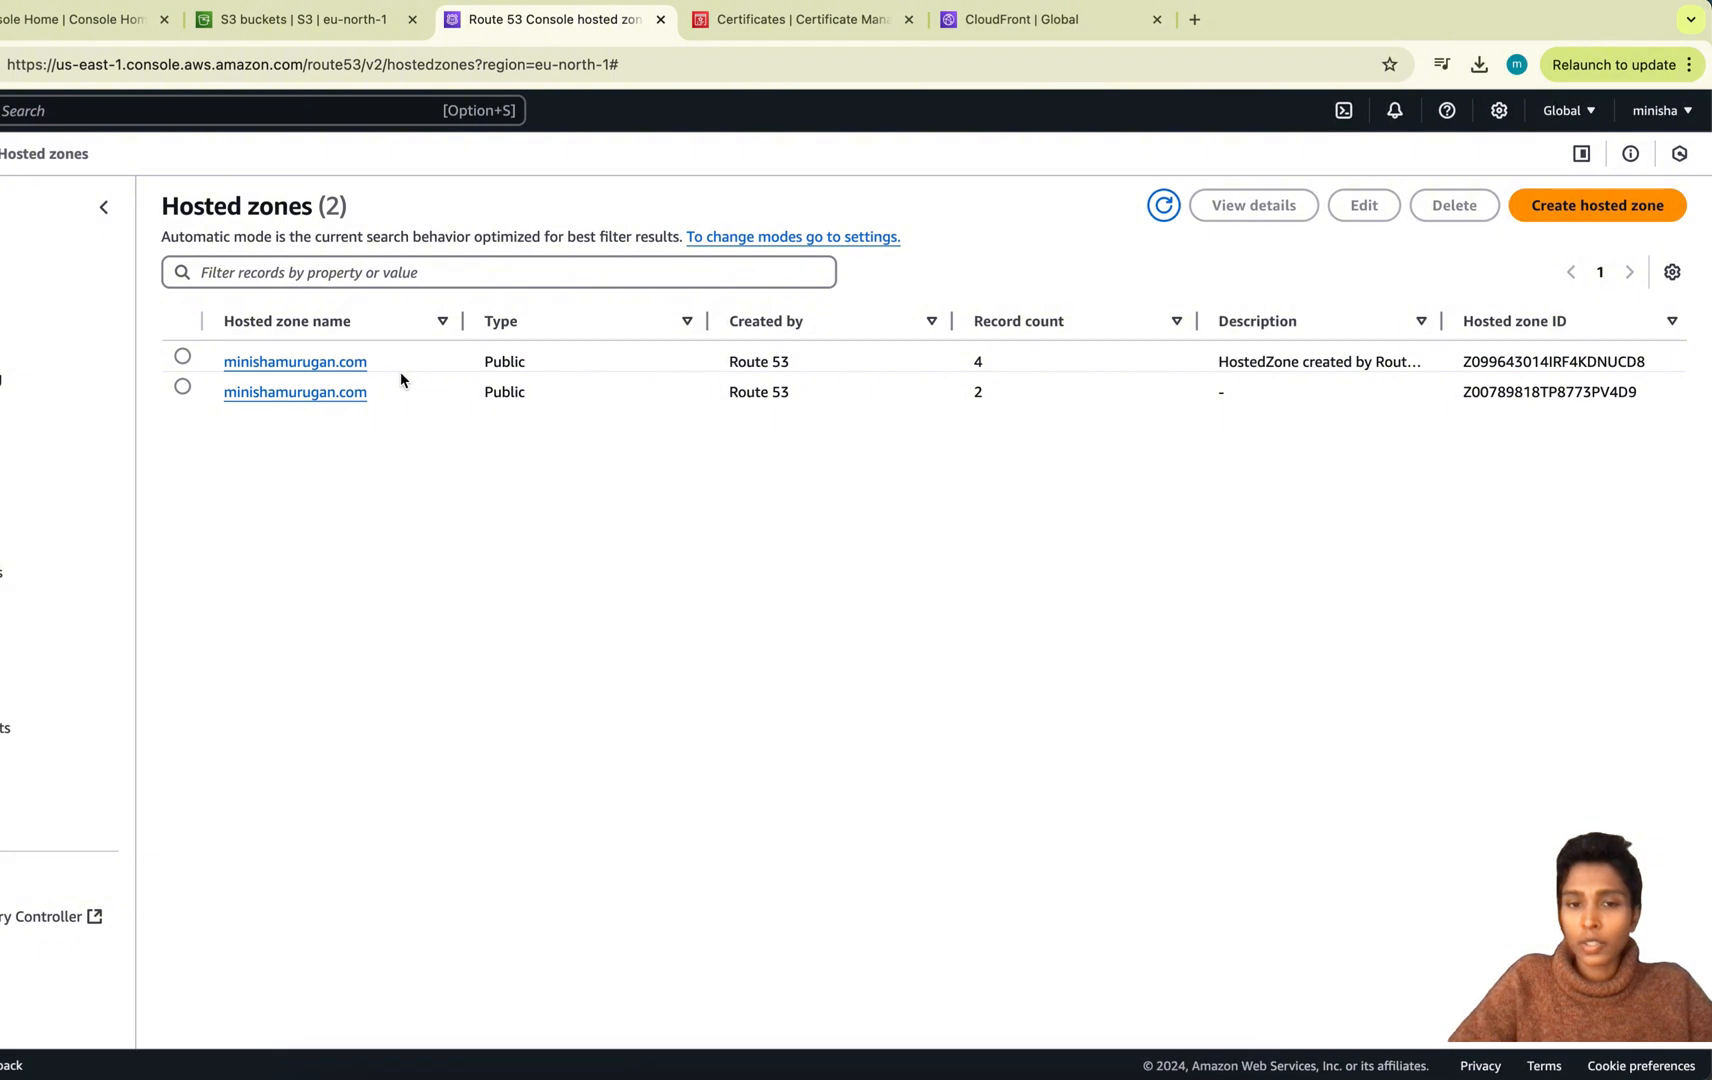
{"action": "left_click", "coordinate": [315, 366]}
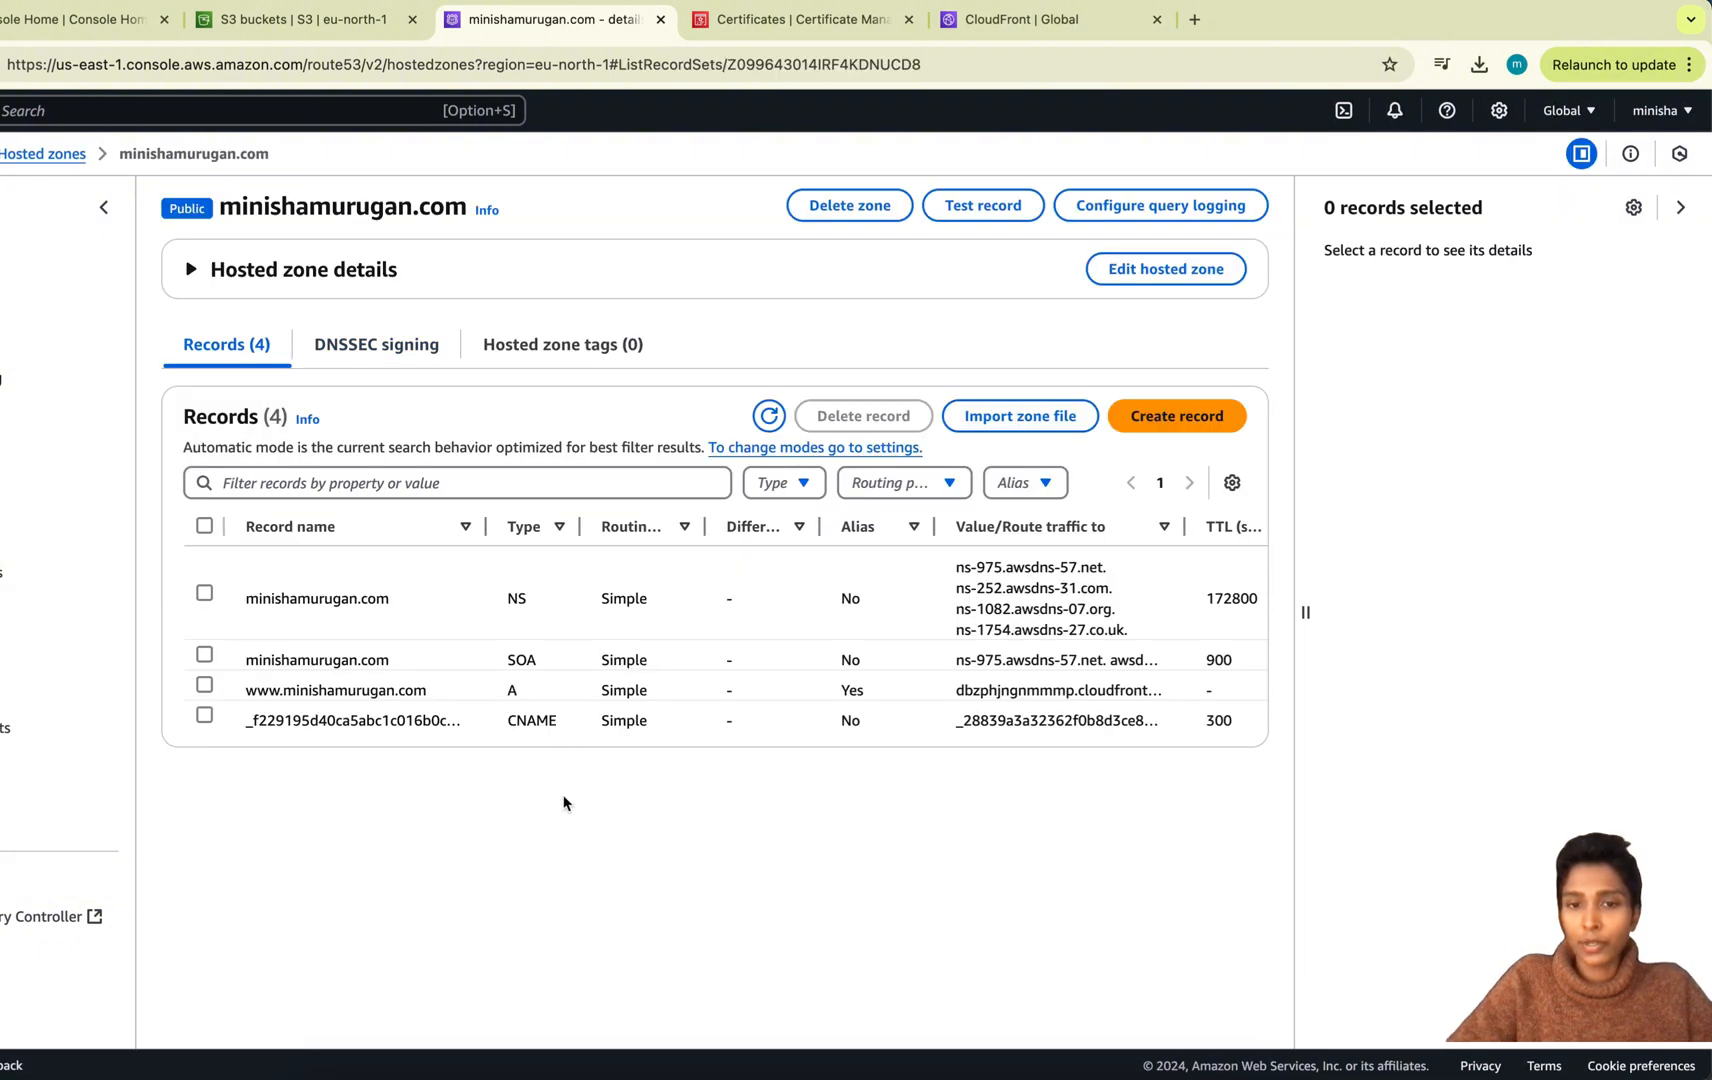
{"action": "left_click_drag", "start_coordinate": [240, 601], "coordinate": [975, 675]}
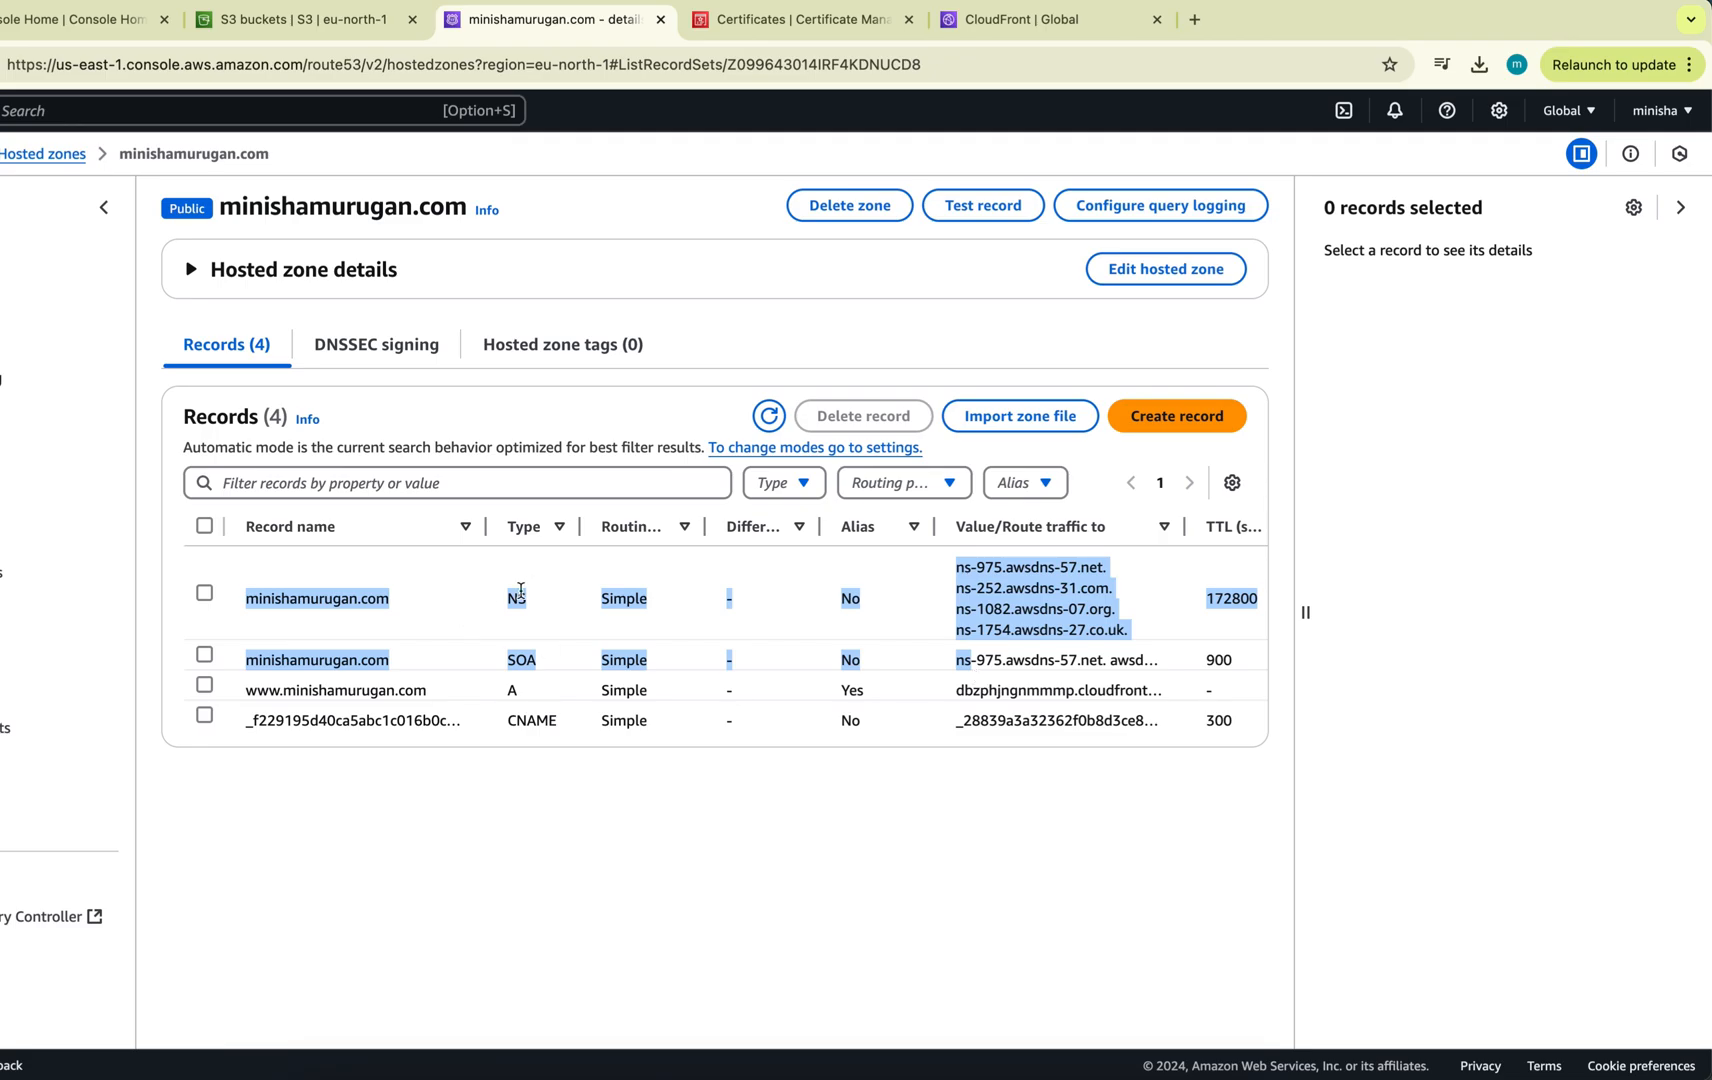
Step: Start a public certificate request in Certificate Manager with websitename.com as the fully qualified domain name
{"action": "key", "text": "ctrl+Tab"}
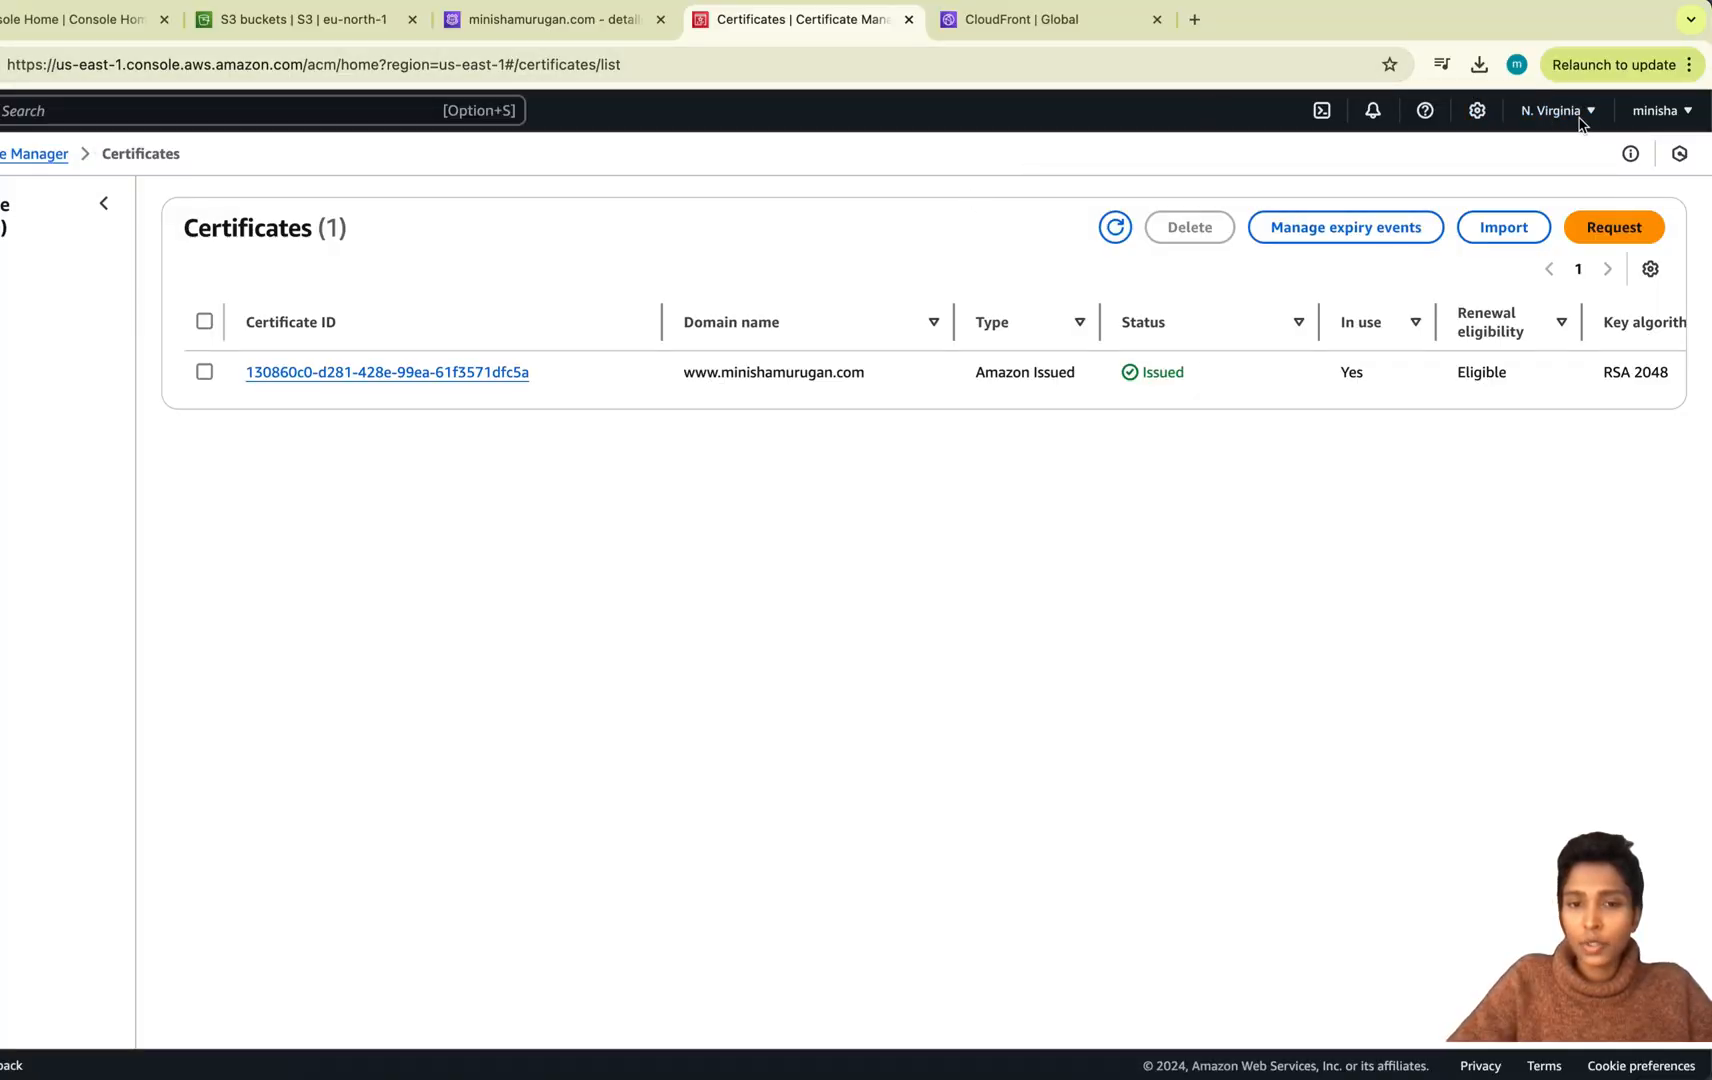
{"action": "left_click", "coordinate": [1626, 240]}
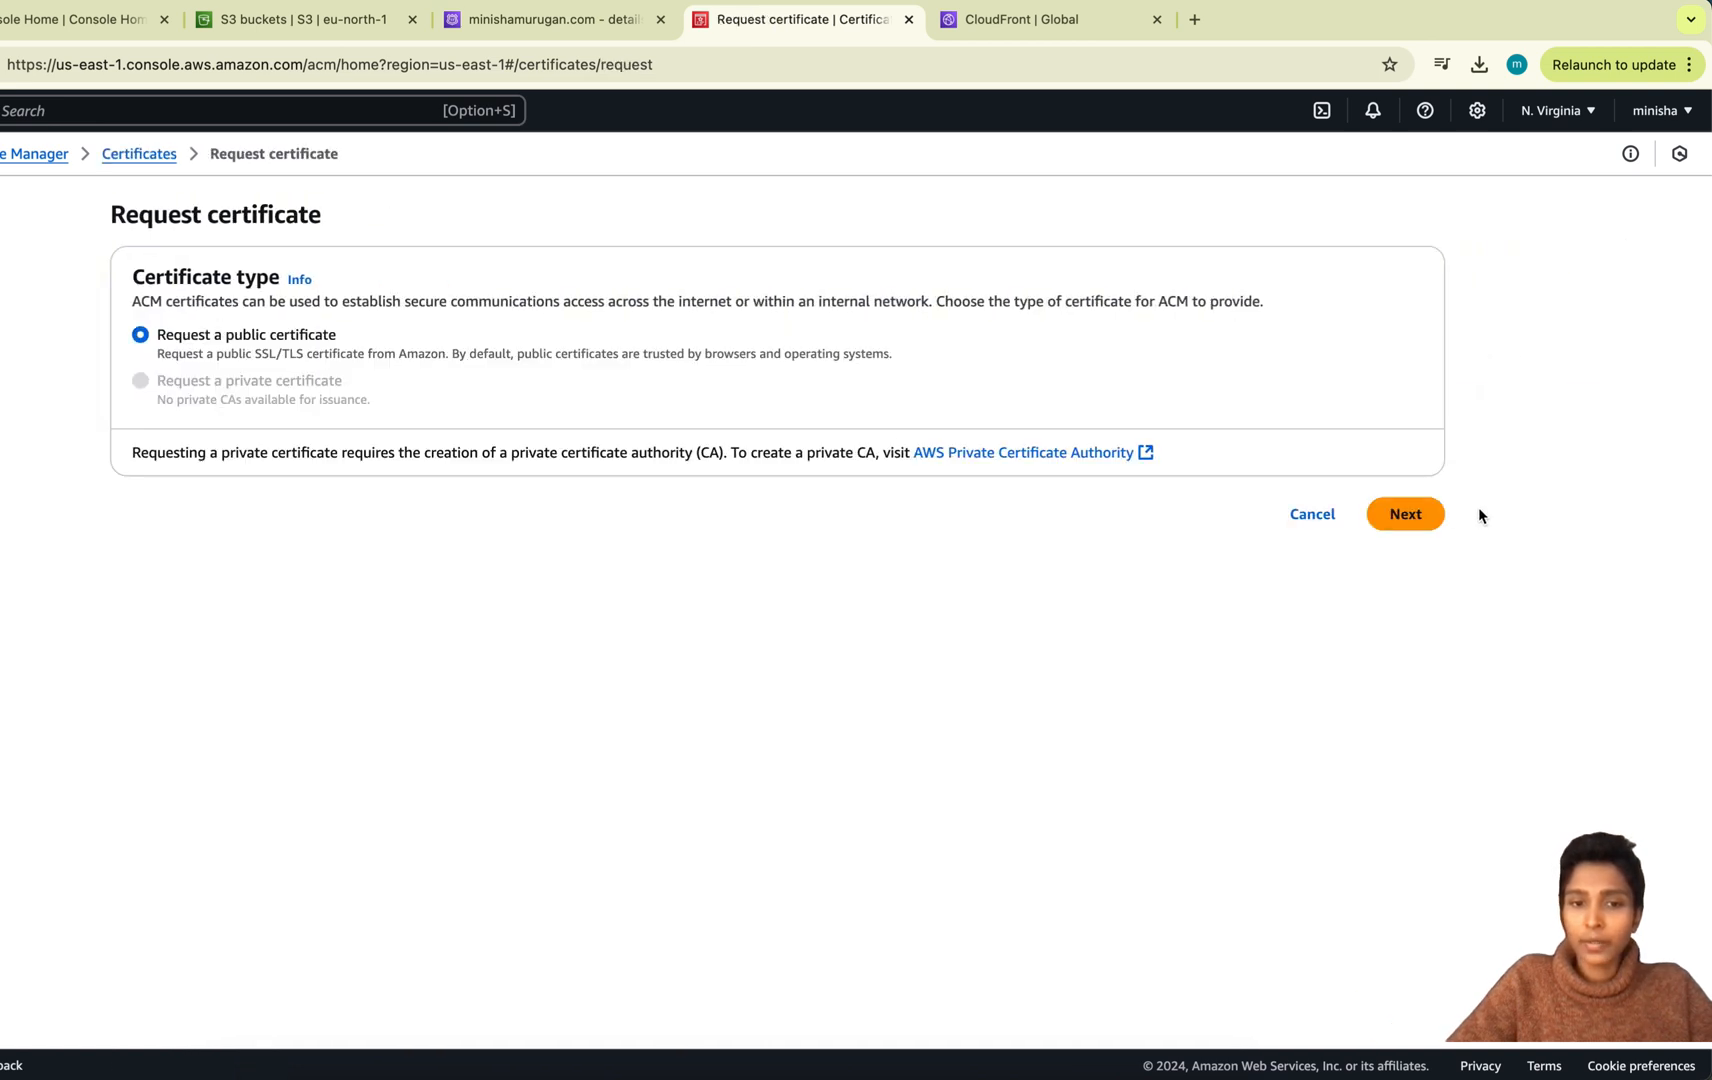
{"action": "left_click", "coordinate": [1412, 515]}
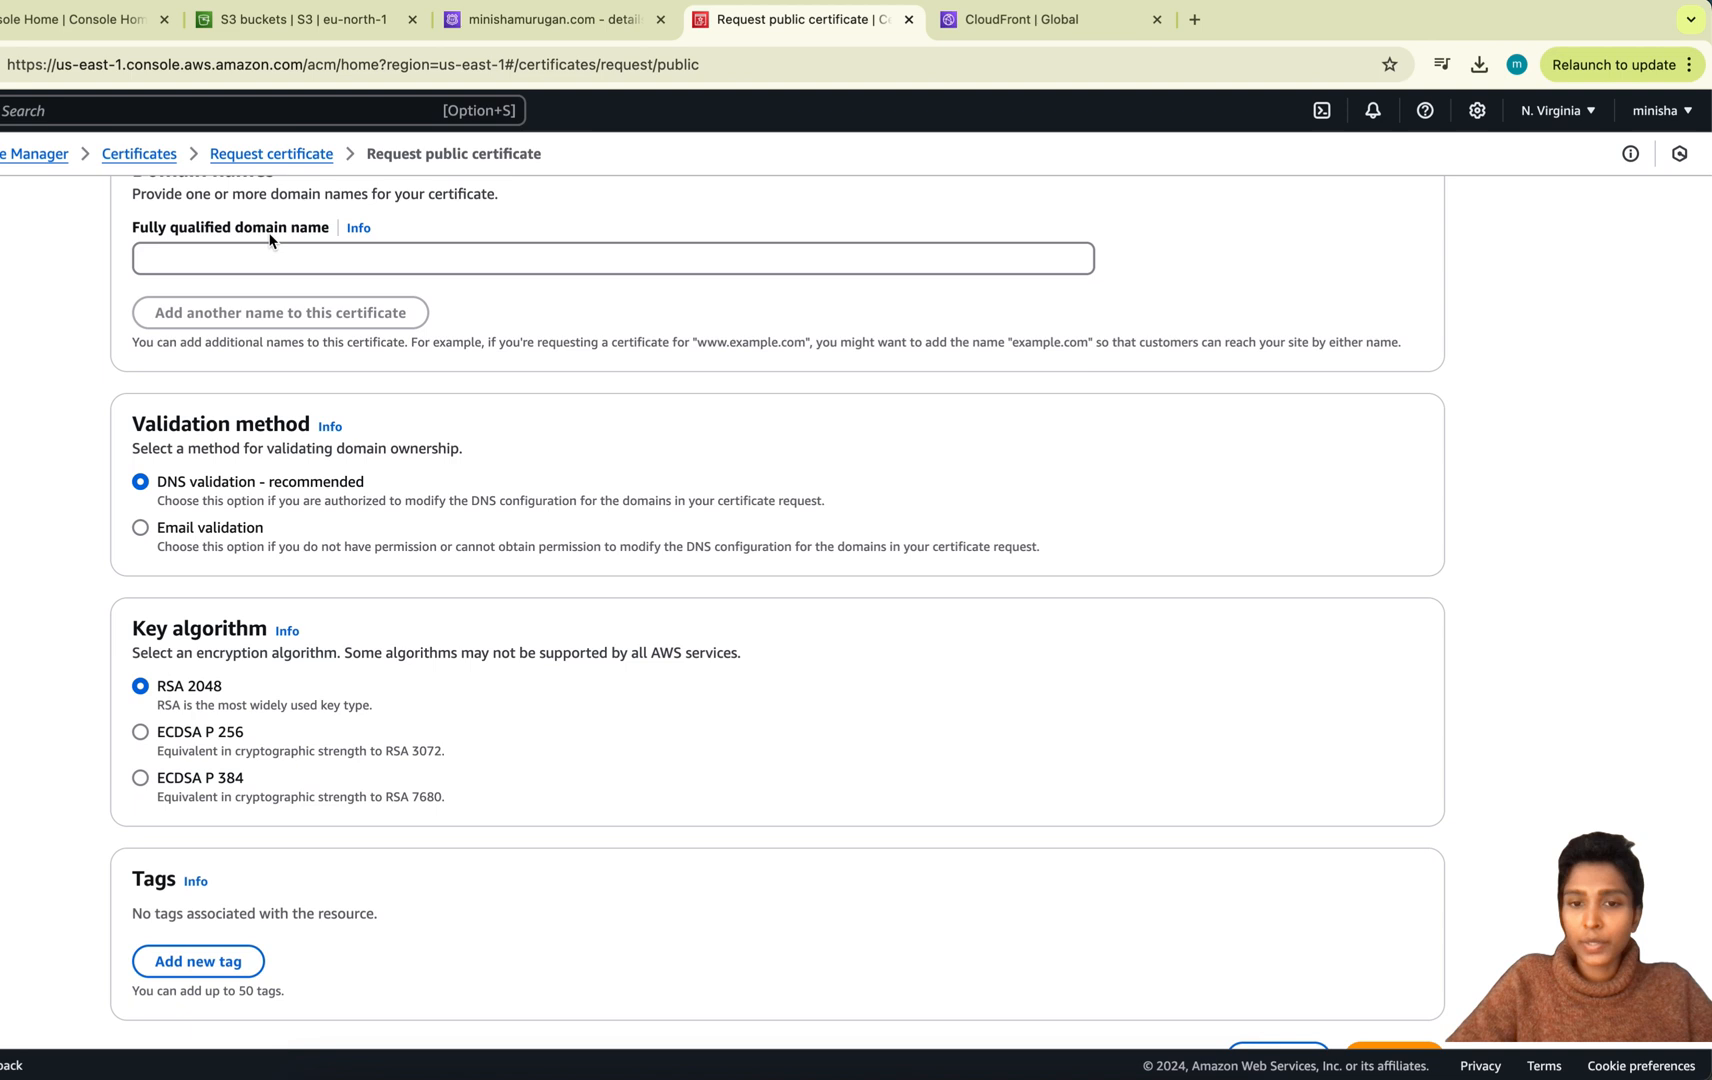
{"action": "left_click", "coordinate": [316, 264]}
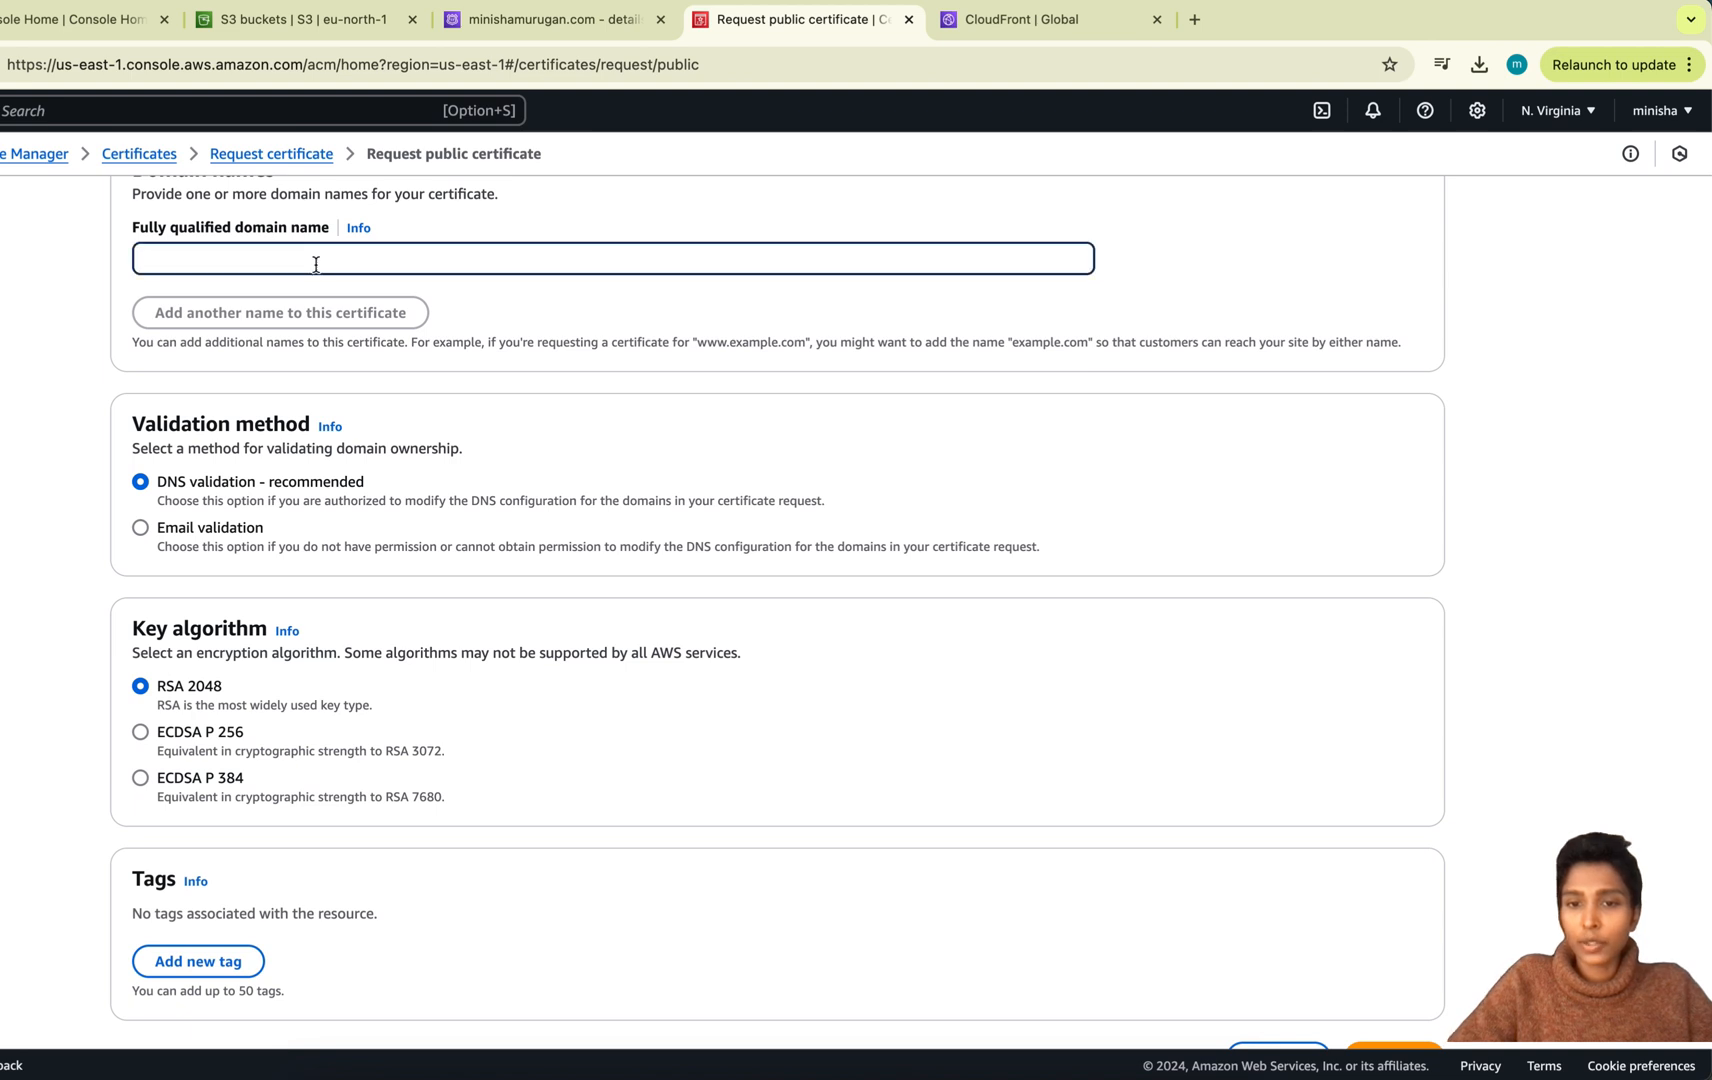
{"action": "type", "text": "websiten"}
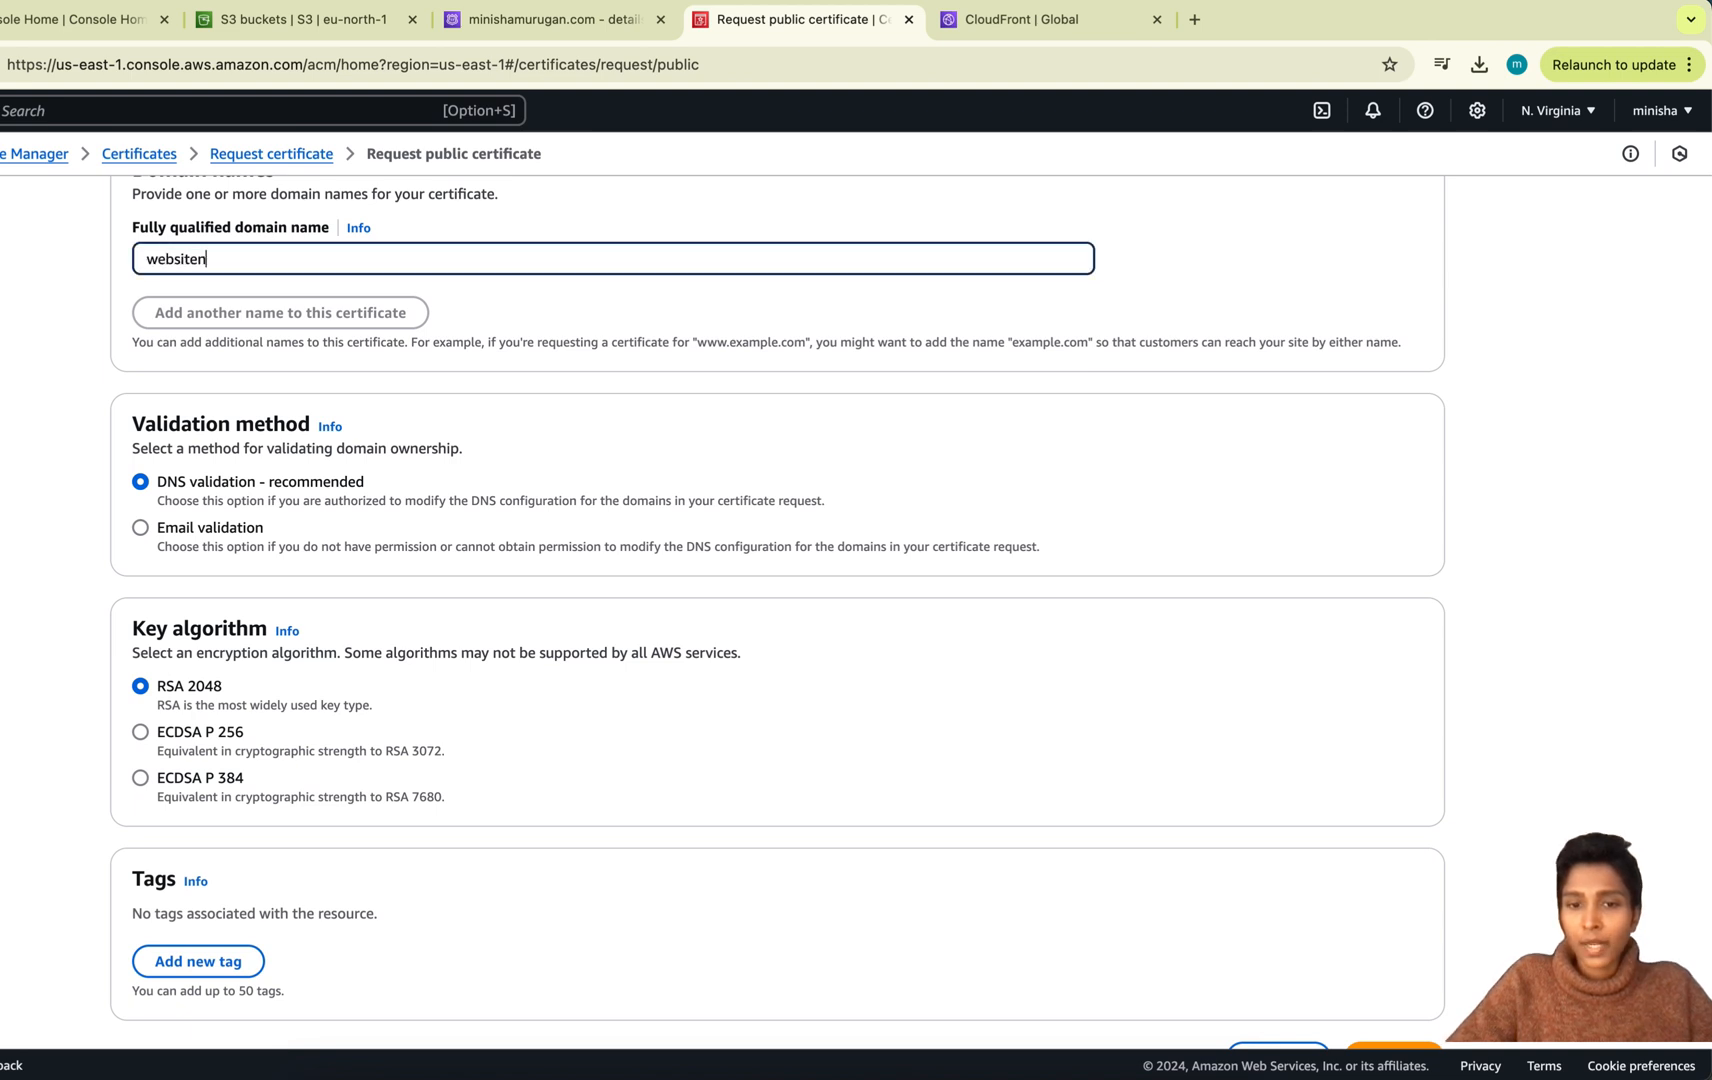
{"action": "type", "text": "ame.com"}
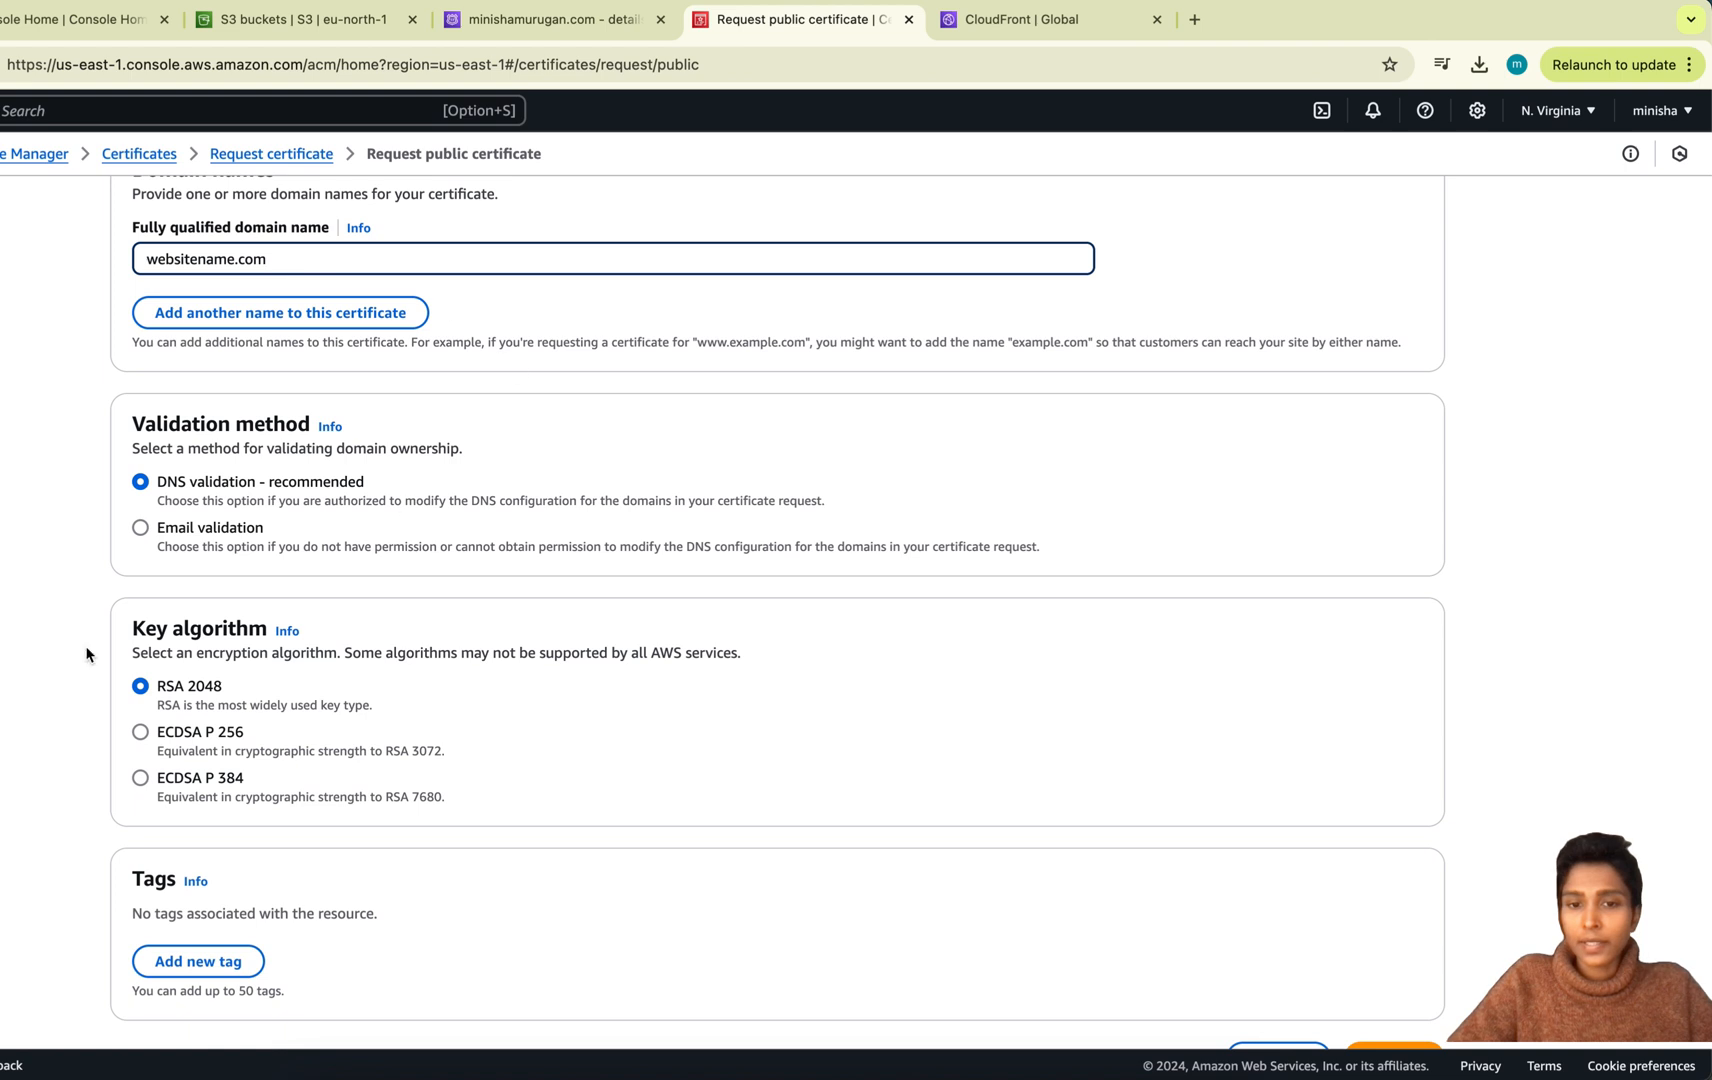
Step: Look over the certificate request's validation method, key algorithm and tags, and return to the list of certificates
{"action": "scroll", "coordinate": [175, 891], "scroll_direction": "down", "scroll_amount": 2}
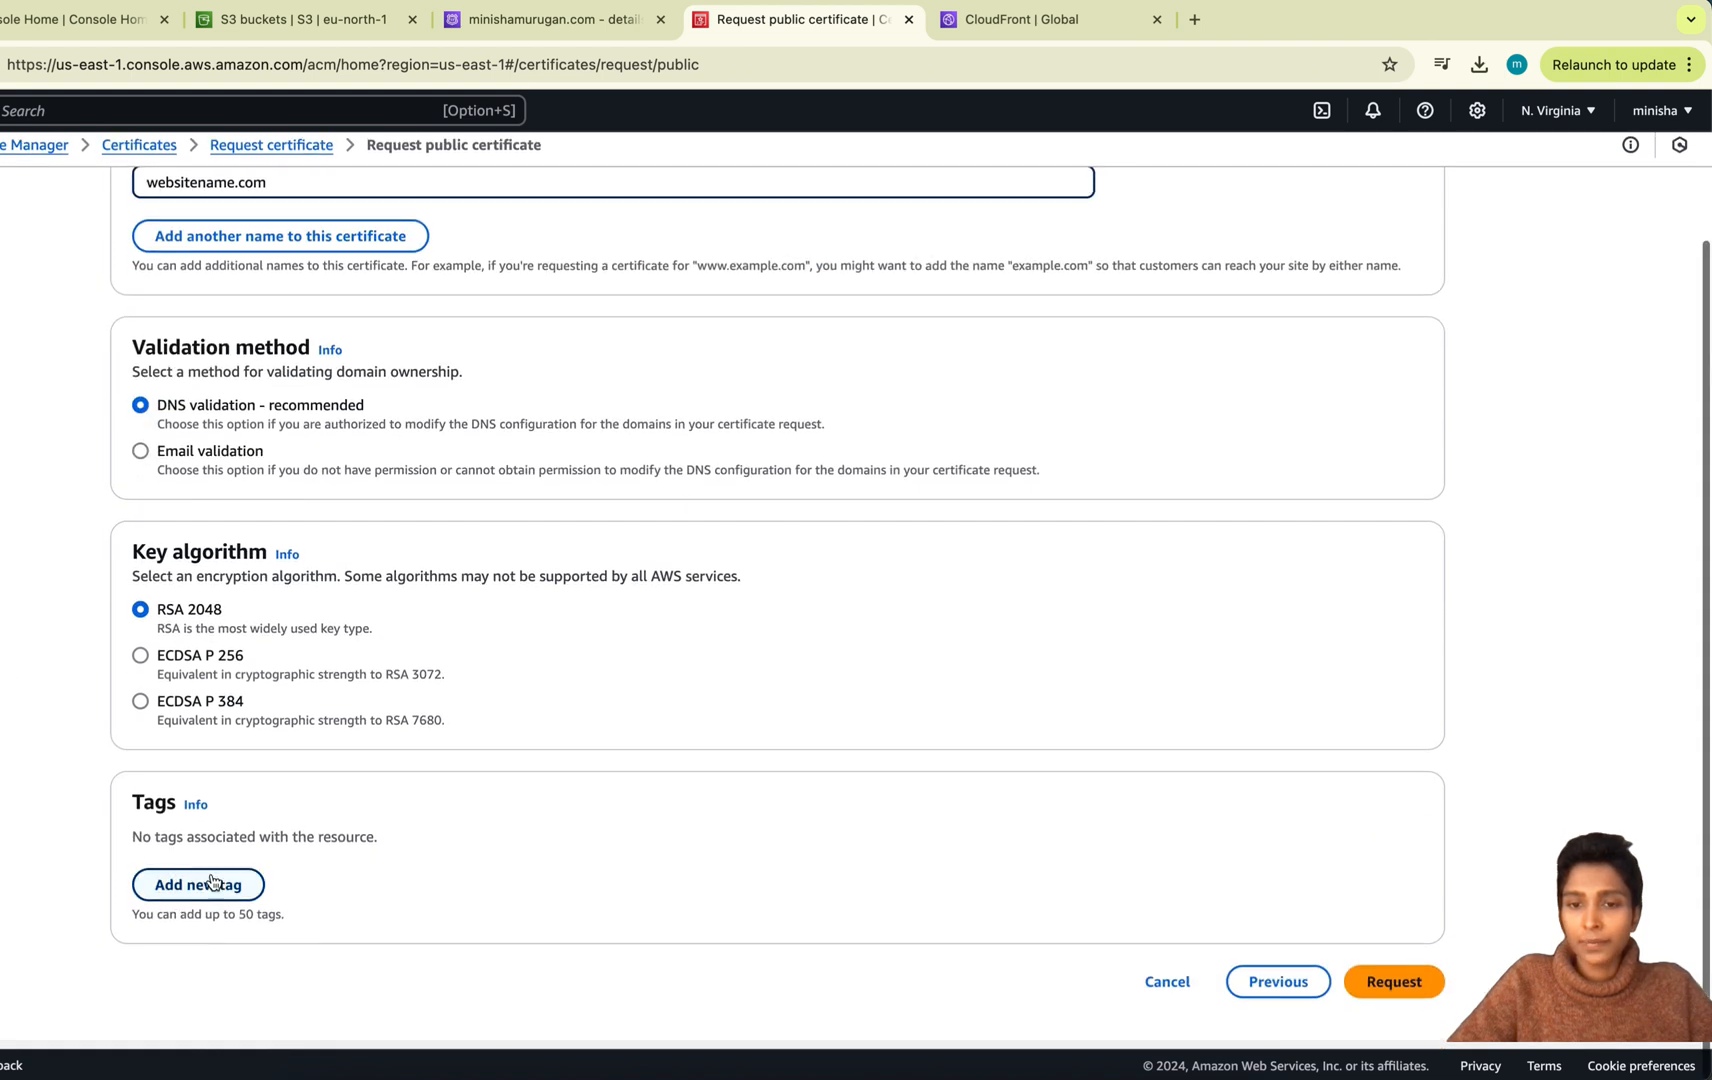
{"action": "scroll", "coordinate": [470, 394], "scroll_direction": "up", "scroll_amount": 3}
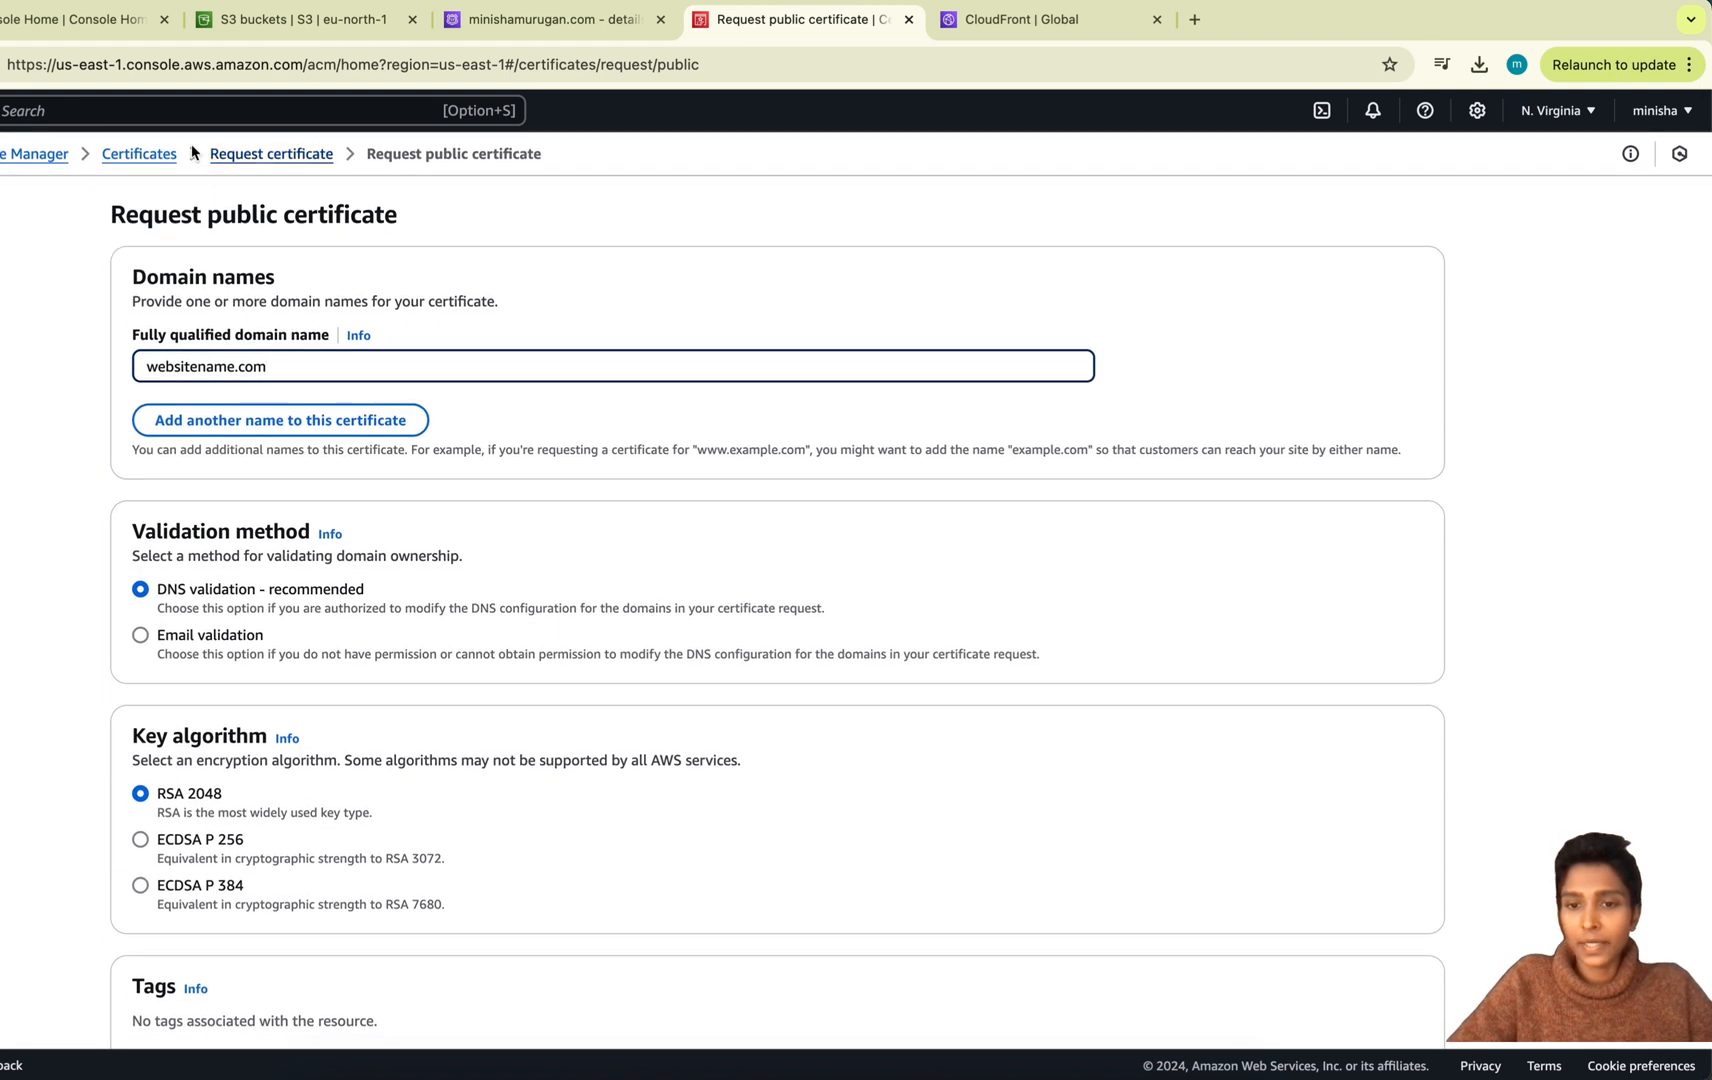
{"action": "left_click", "coordinate": [140, 153]}
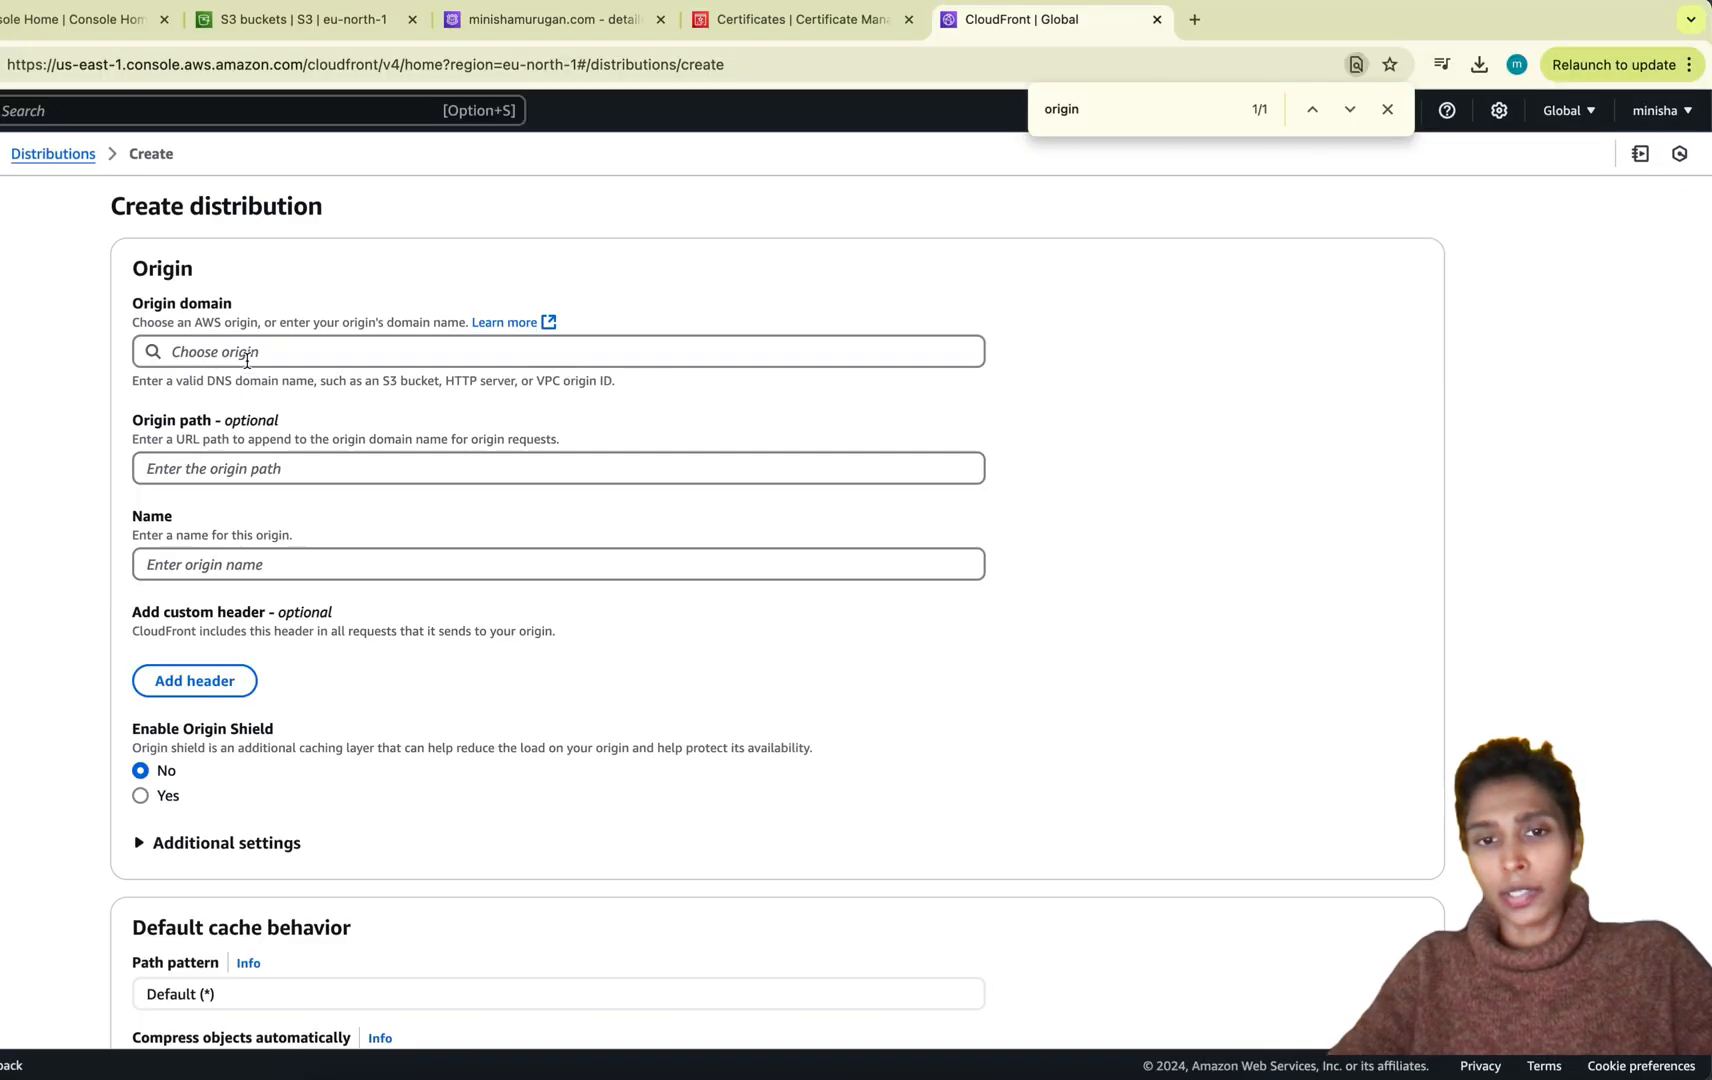
Step: Set the new CloudFront distribution's origin domain to the website's S3 bucket, using its website endpoint
{"action": "left_click", "coordinate": [247, 352]}
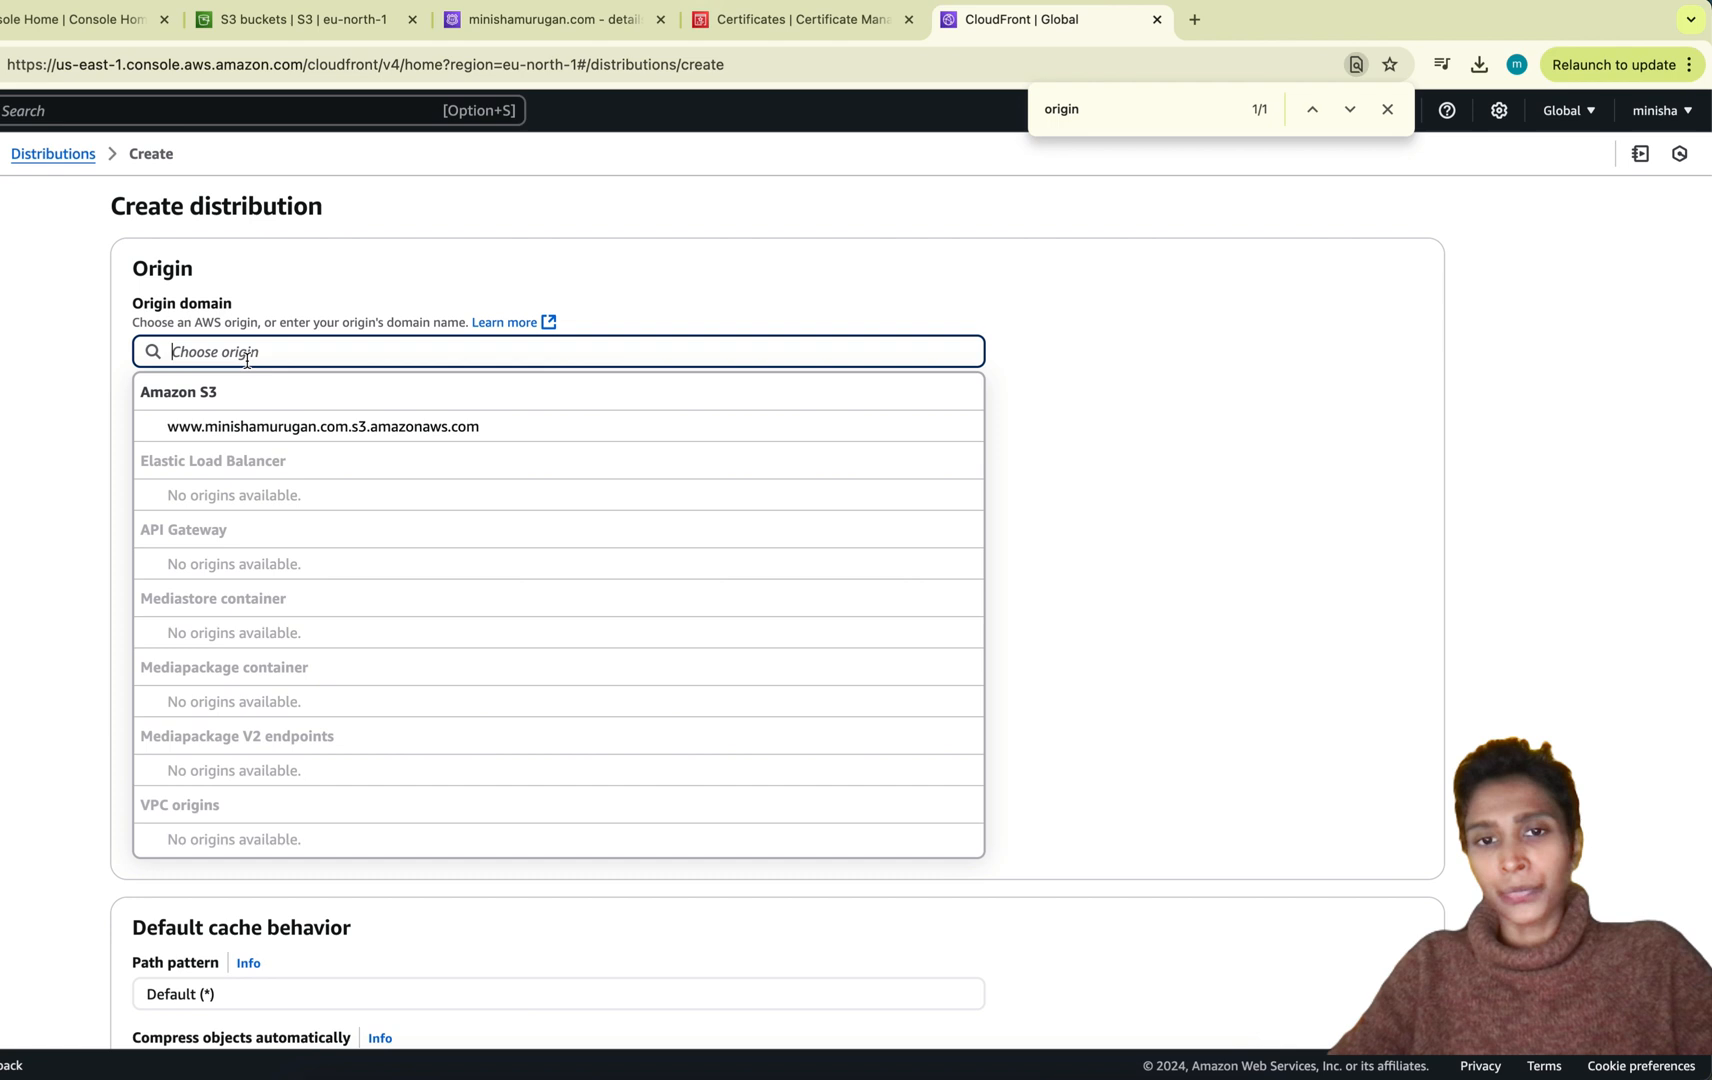
{"action": "left_click", "coordinate": [247, 428]}
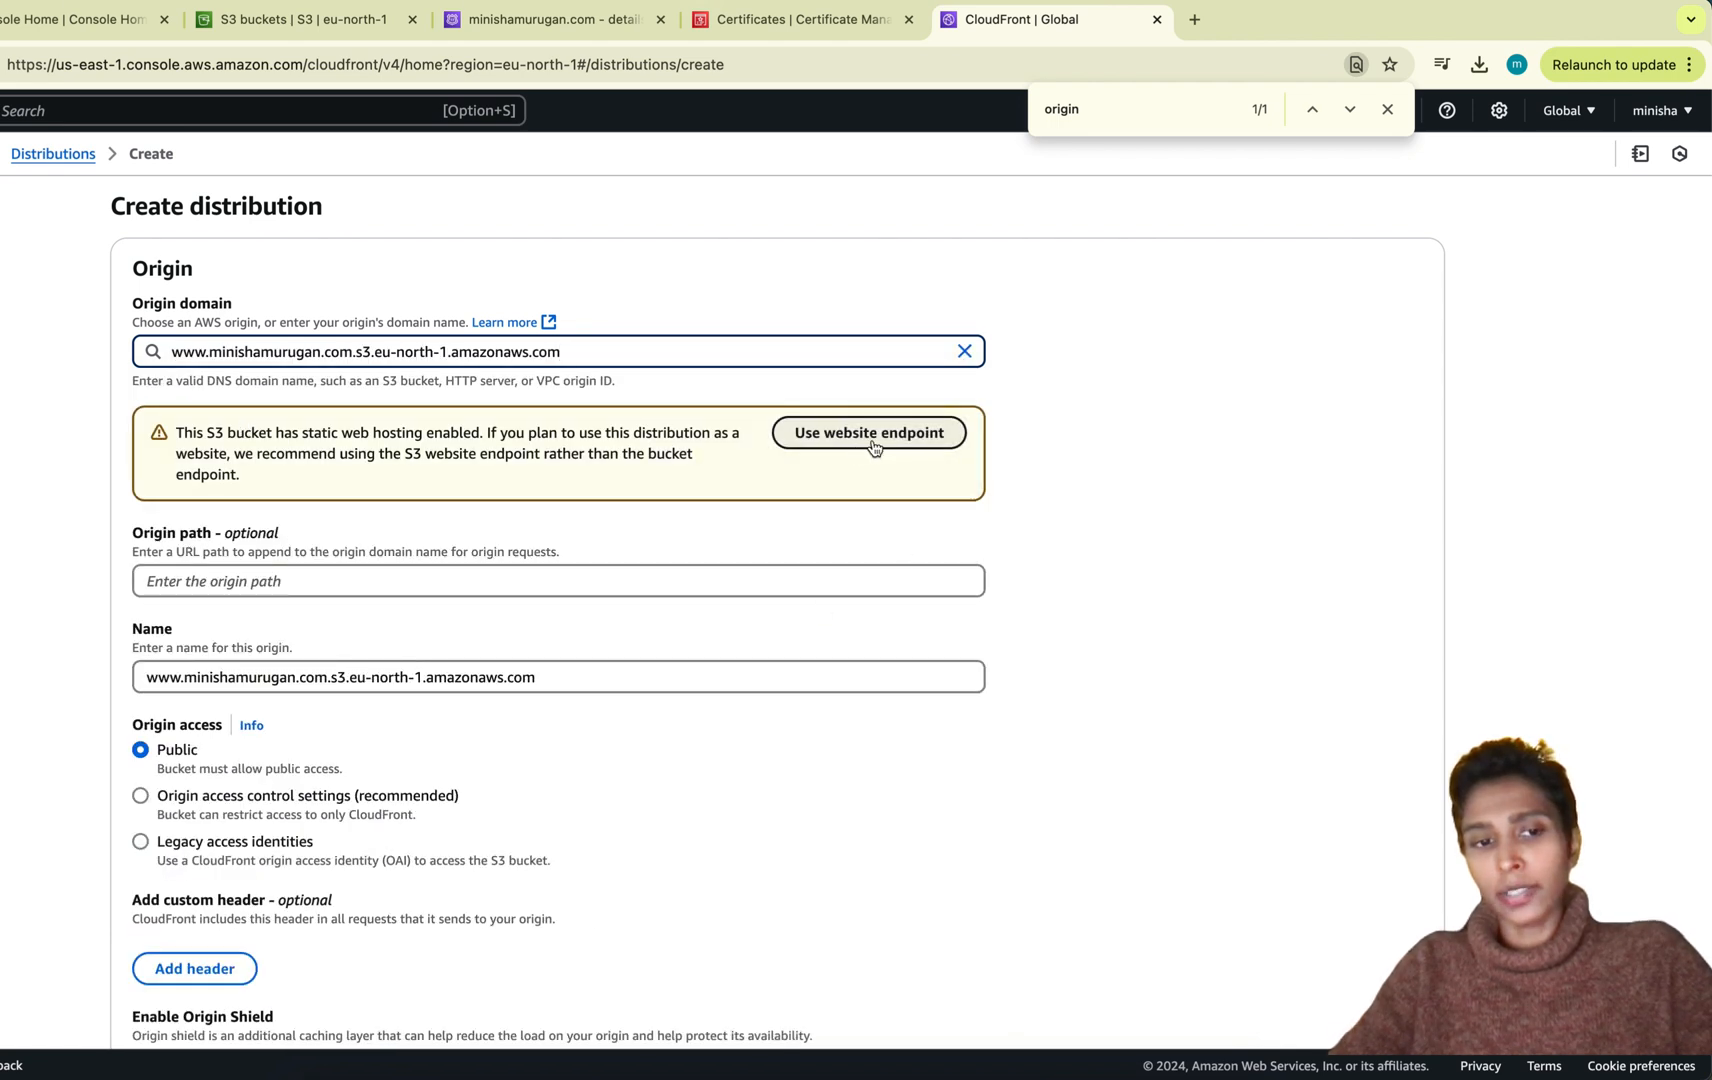
{"action": "left_click", "coordinate": [889, 452]}
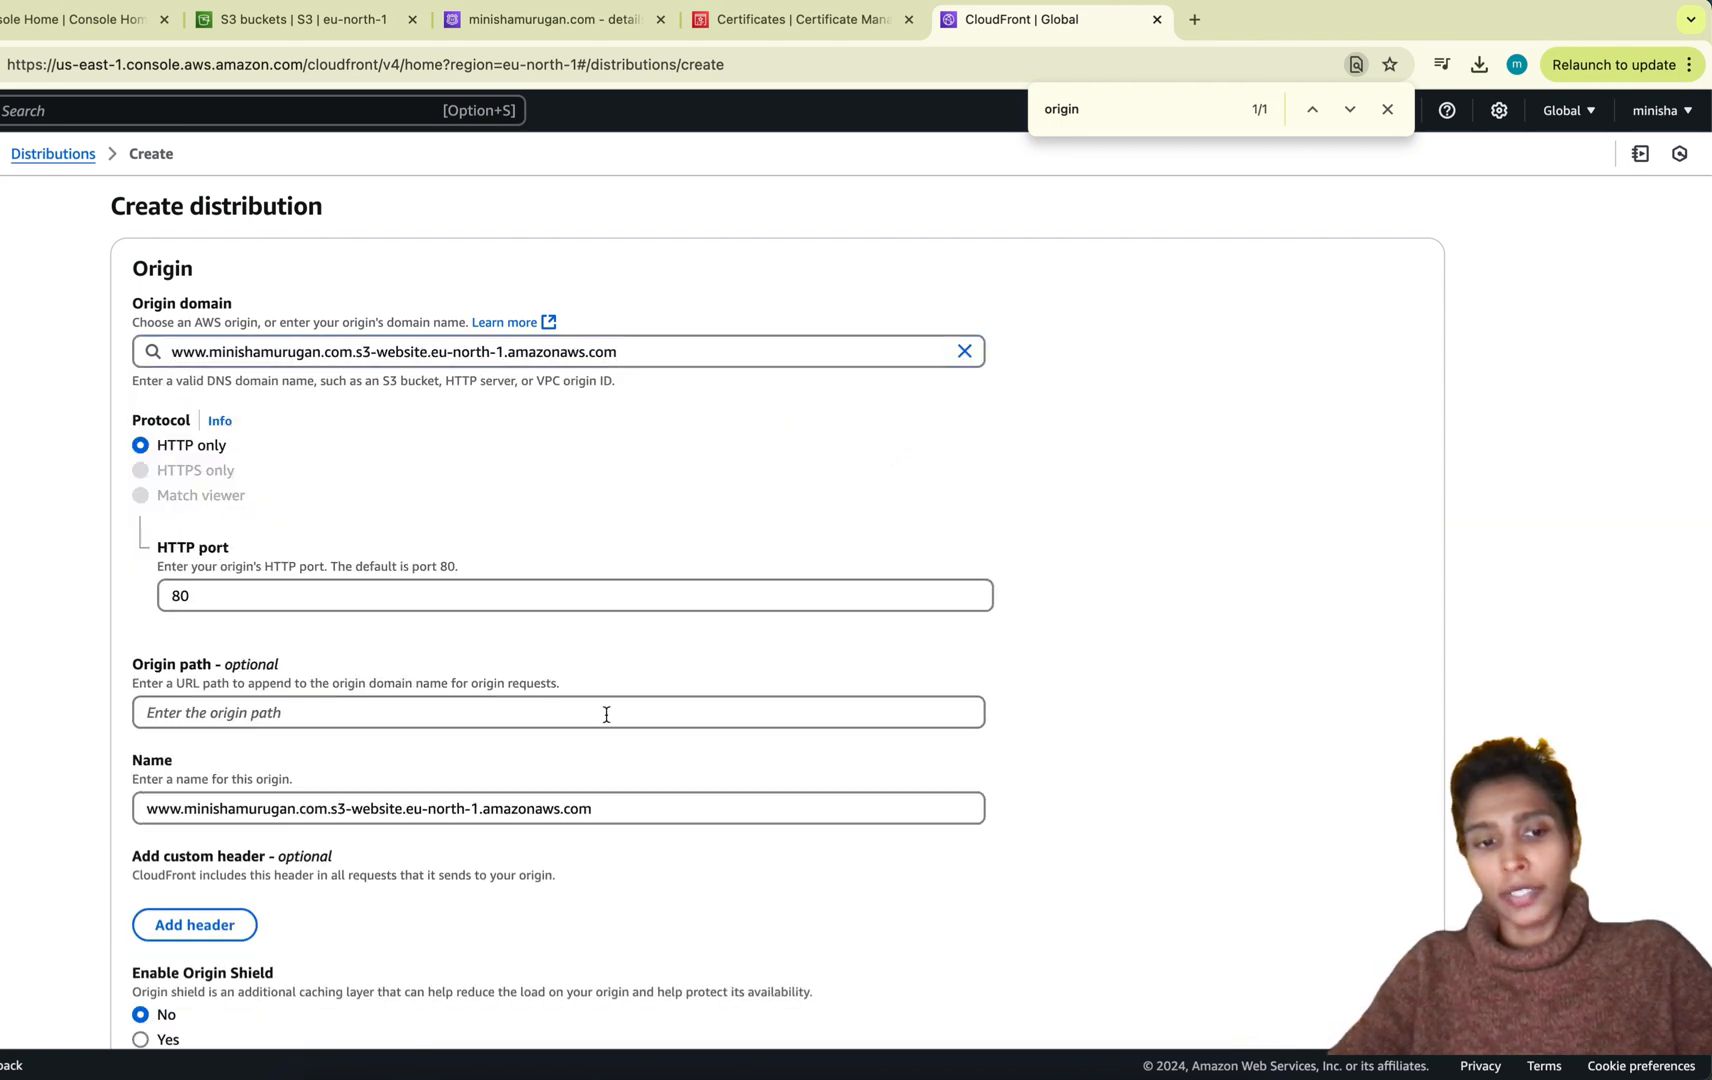
Step: Set the default cache behavior's viewer protocol policy to Redirect HTTP to HTTPS
{"action": "scroll", "coordinate": [604, 714], "scroll_direction": "down", "scroll_amount": 1}
{"action": "scroll", "coordinate": [420, 796], "scroll_direction": "down", "scroll_amount": 1}
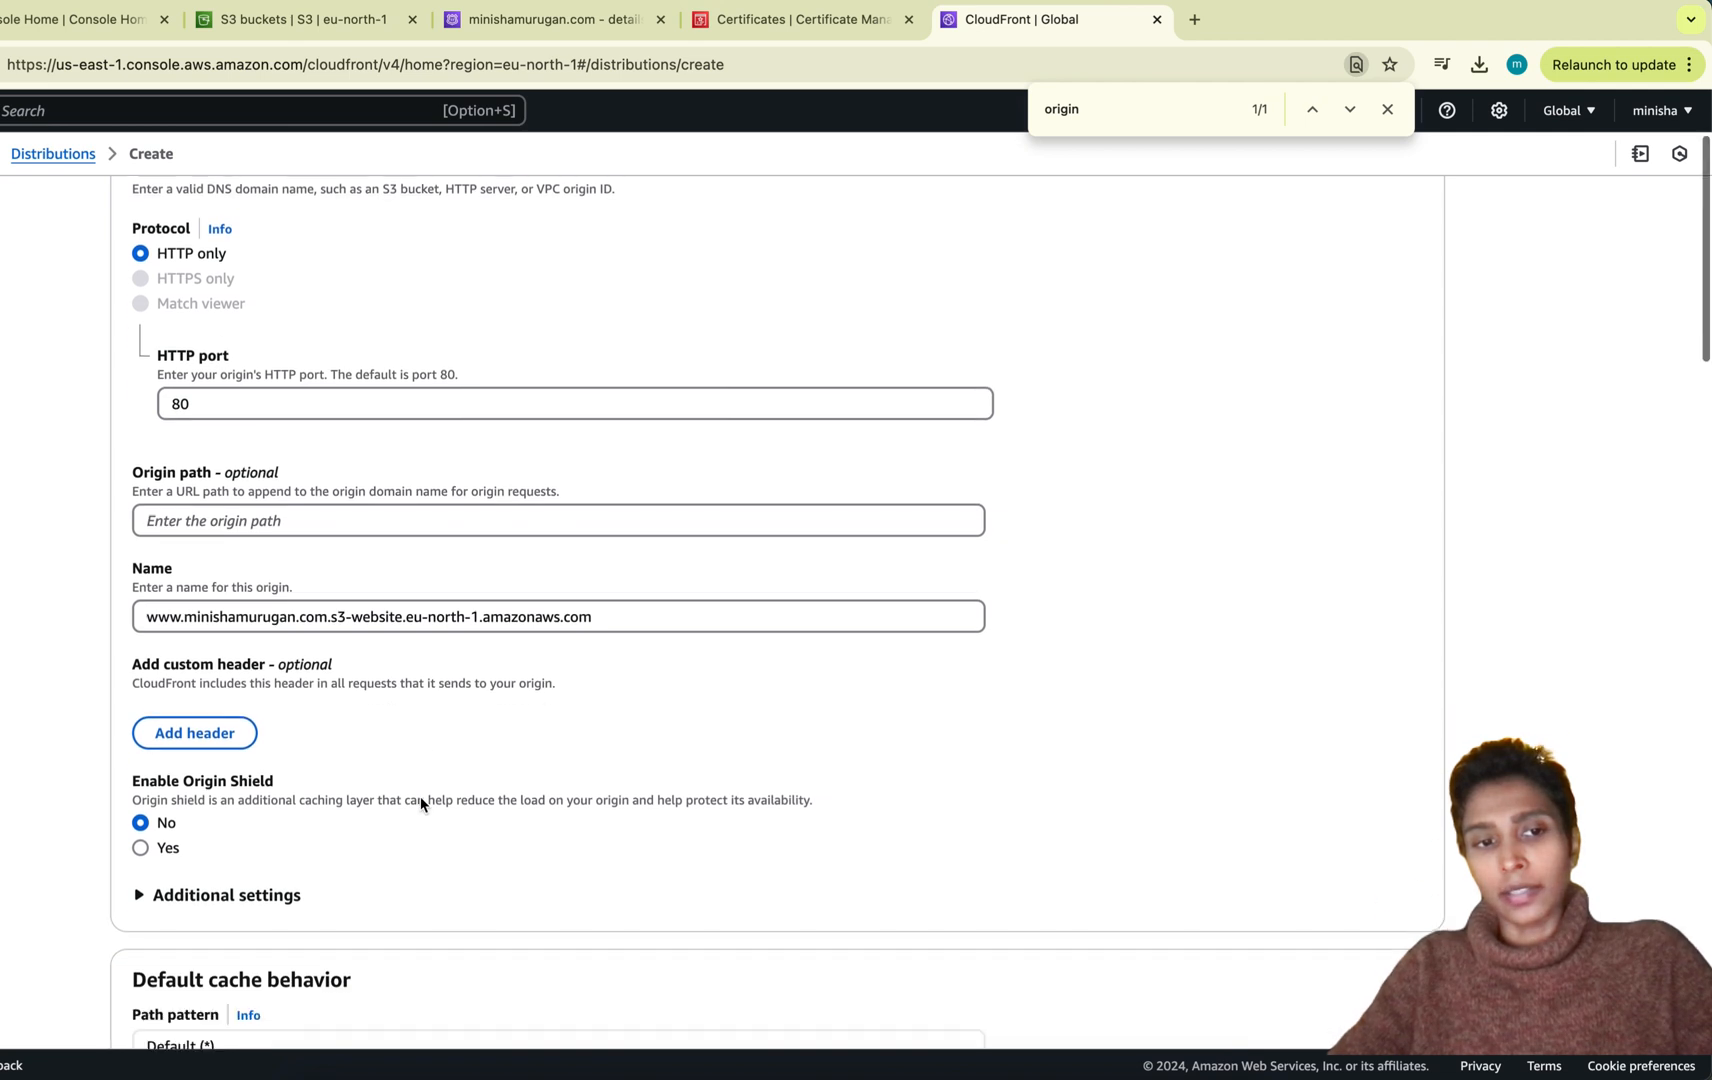
{"action": "scroll", "coordinate": [420, 797], "scroll_direction": "down", "scroll_amount": 6}
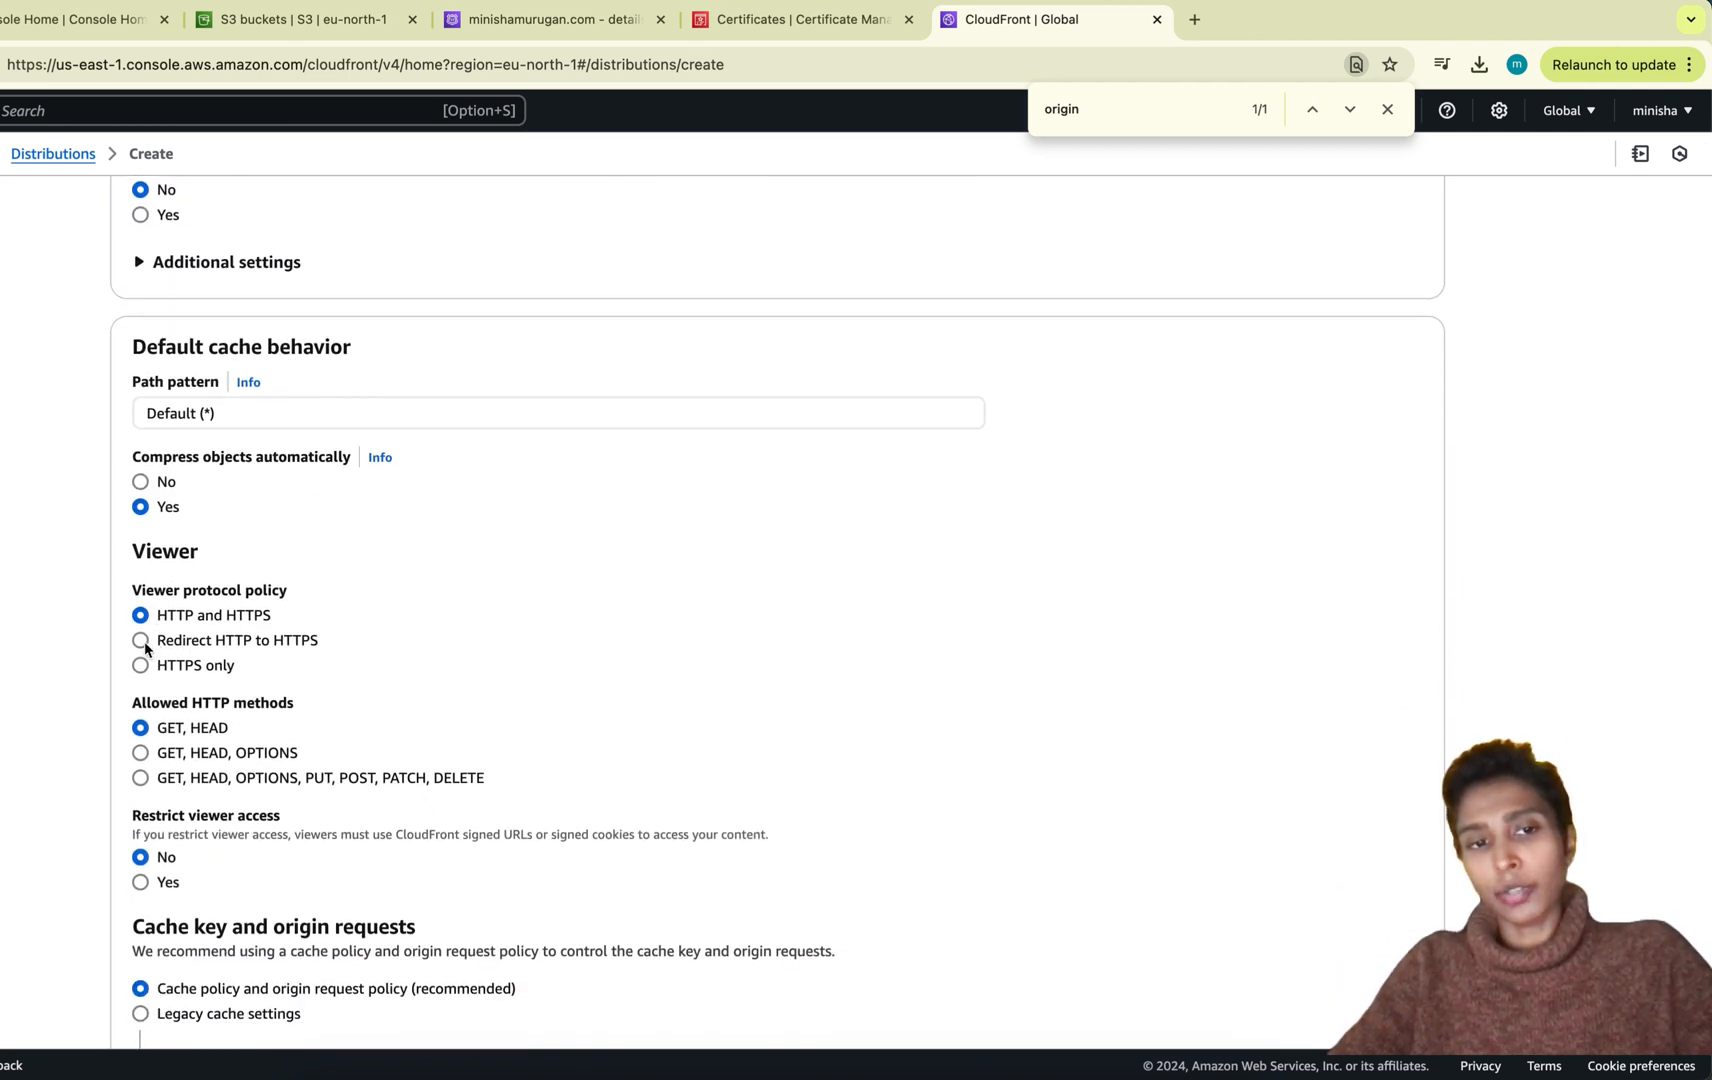
{"action": "scroll", "coordinate": [371, 657], "scroll_direction": "down", "scroll_amount": 5}
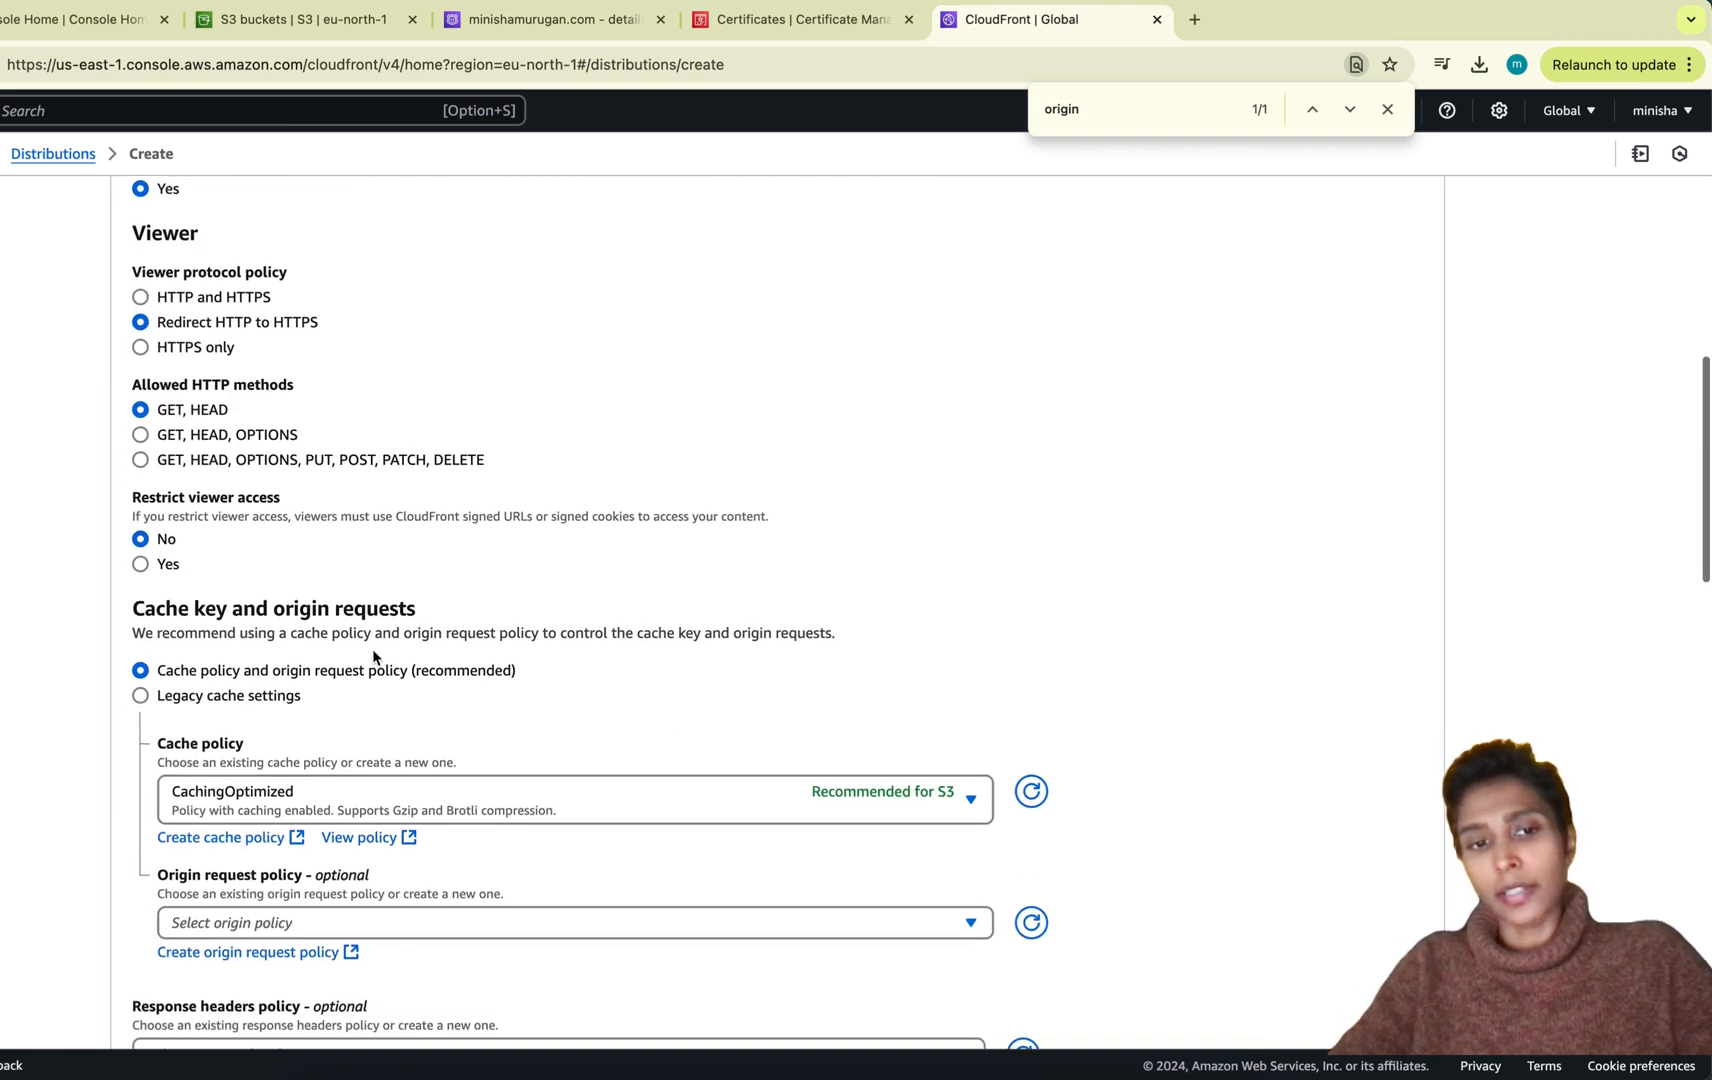
Step: Choose the owned domain's ACM certificate as the distribution's custom SSL certificate
{"action": "scroll", "coordinate": [373, 657], "scroll_direction": "down", "scroll_amount": 7}
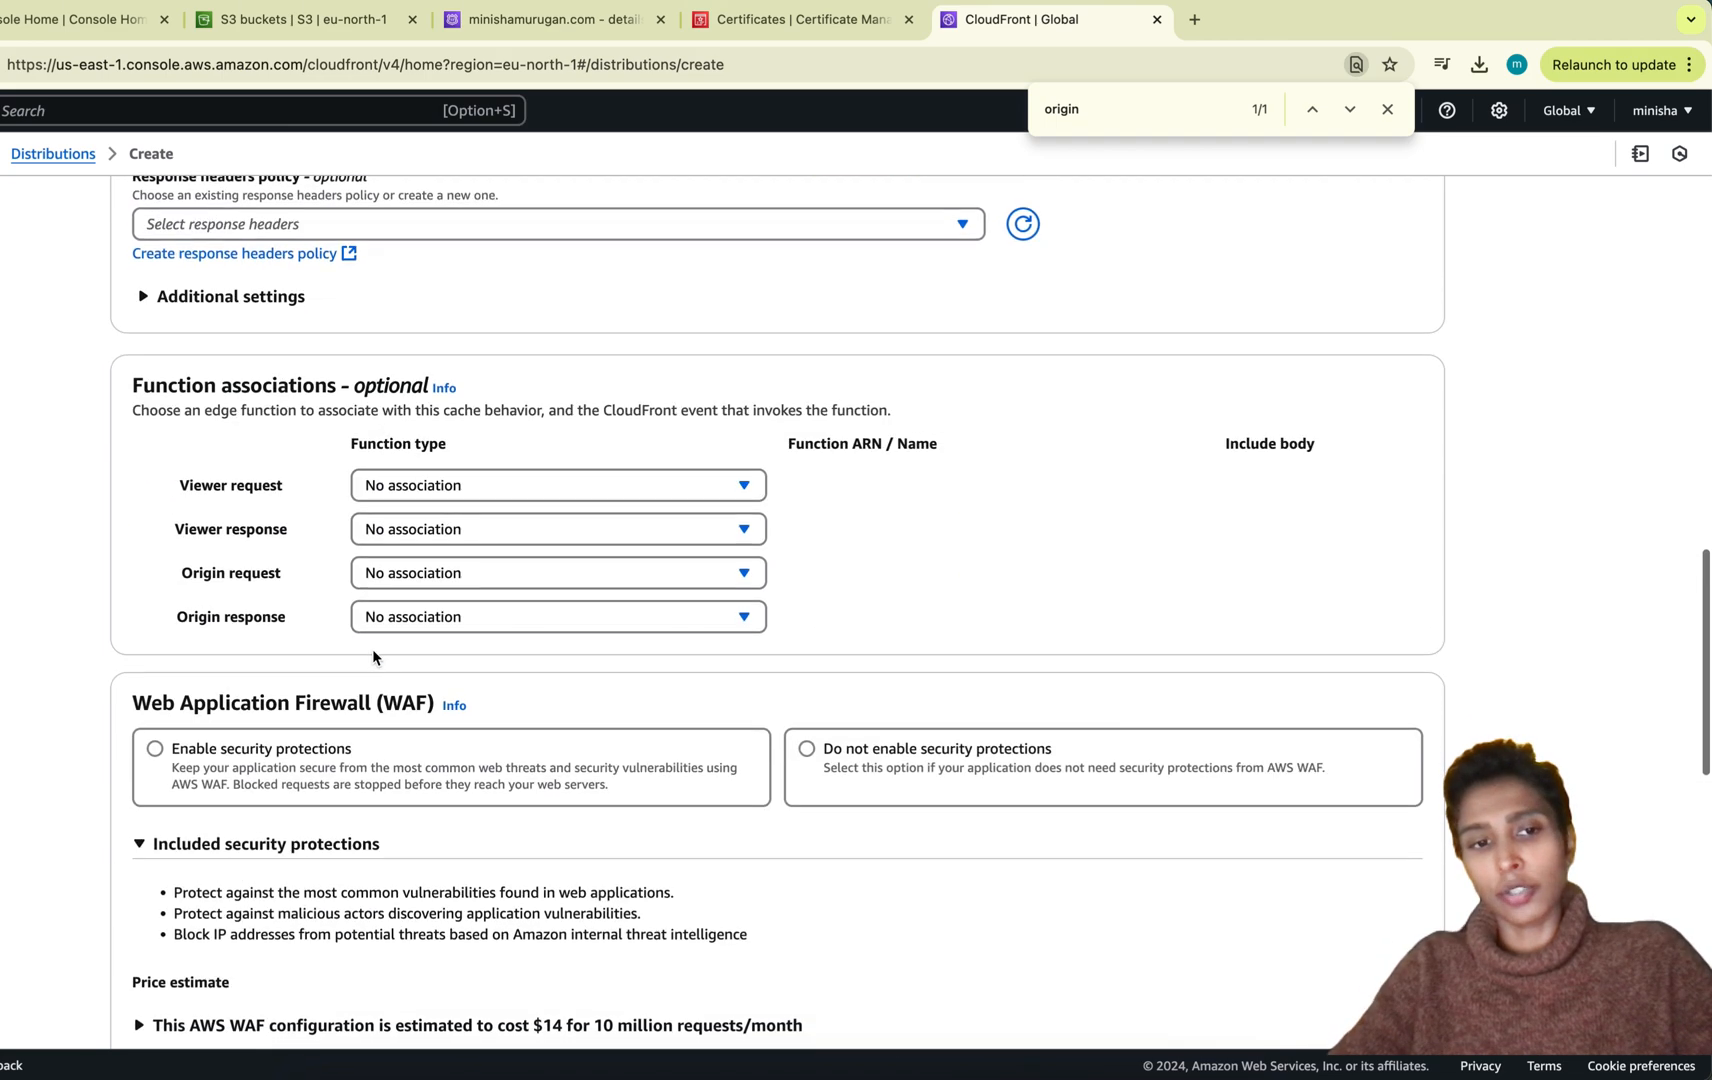
{"action": "scroll", "coordinate": [373, 657], "scroll_direction": "down", "scroll_amount": 5}
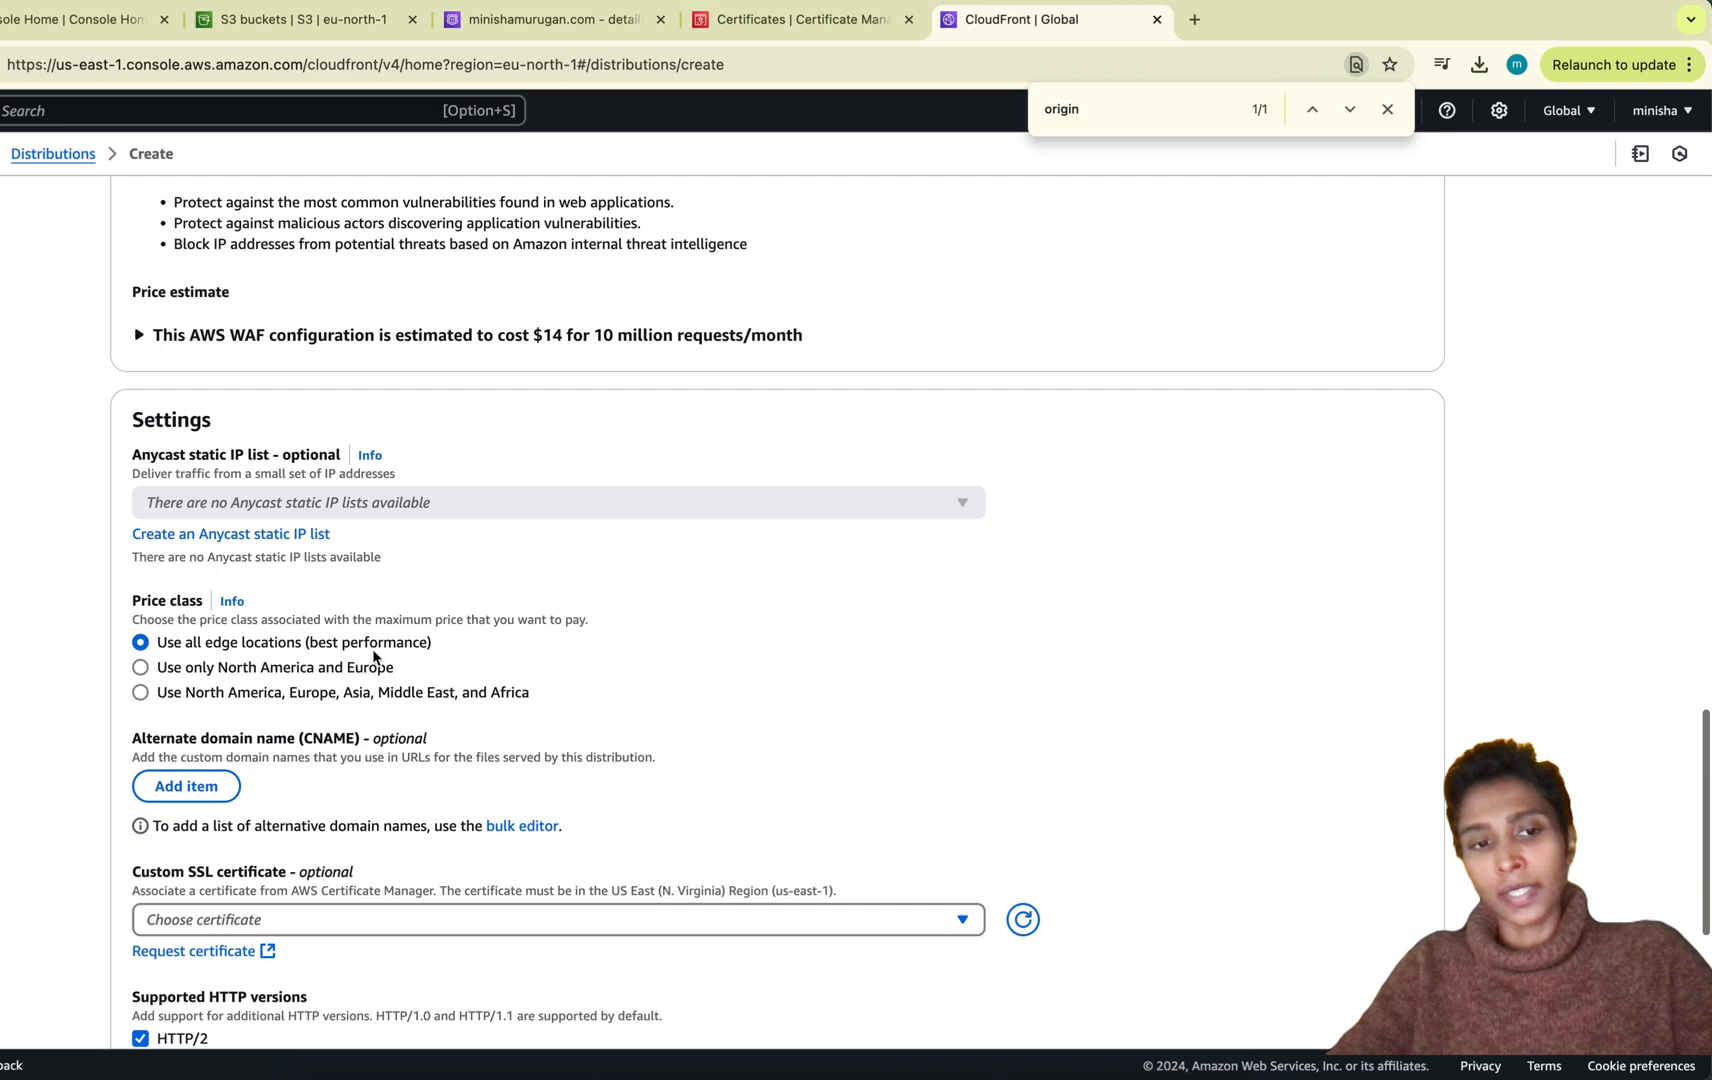
{"action": "scroll", "coordinate": [376, 657], "scroll_direction": "down", "scroll_amount": 2}
{"action": "left_click", "coordinate": [375, 660]}
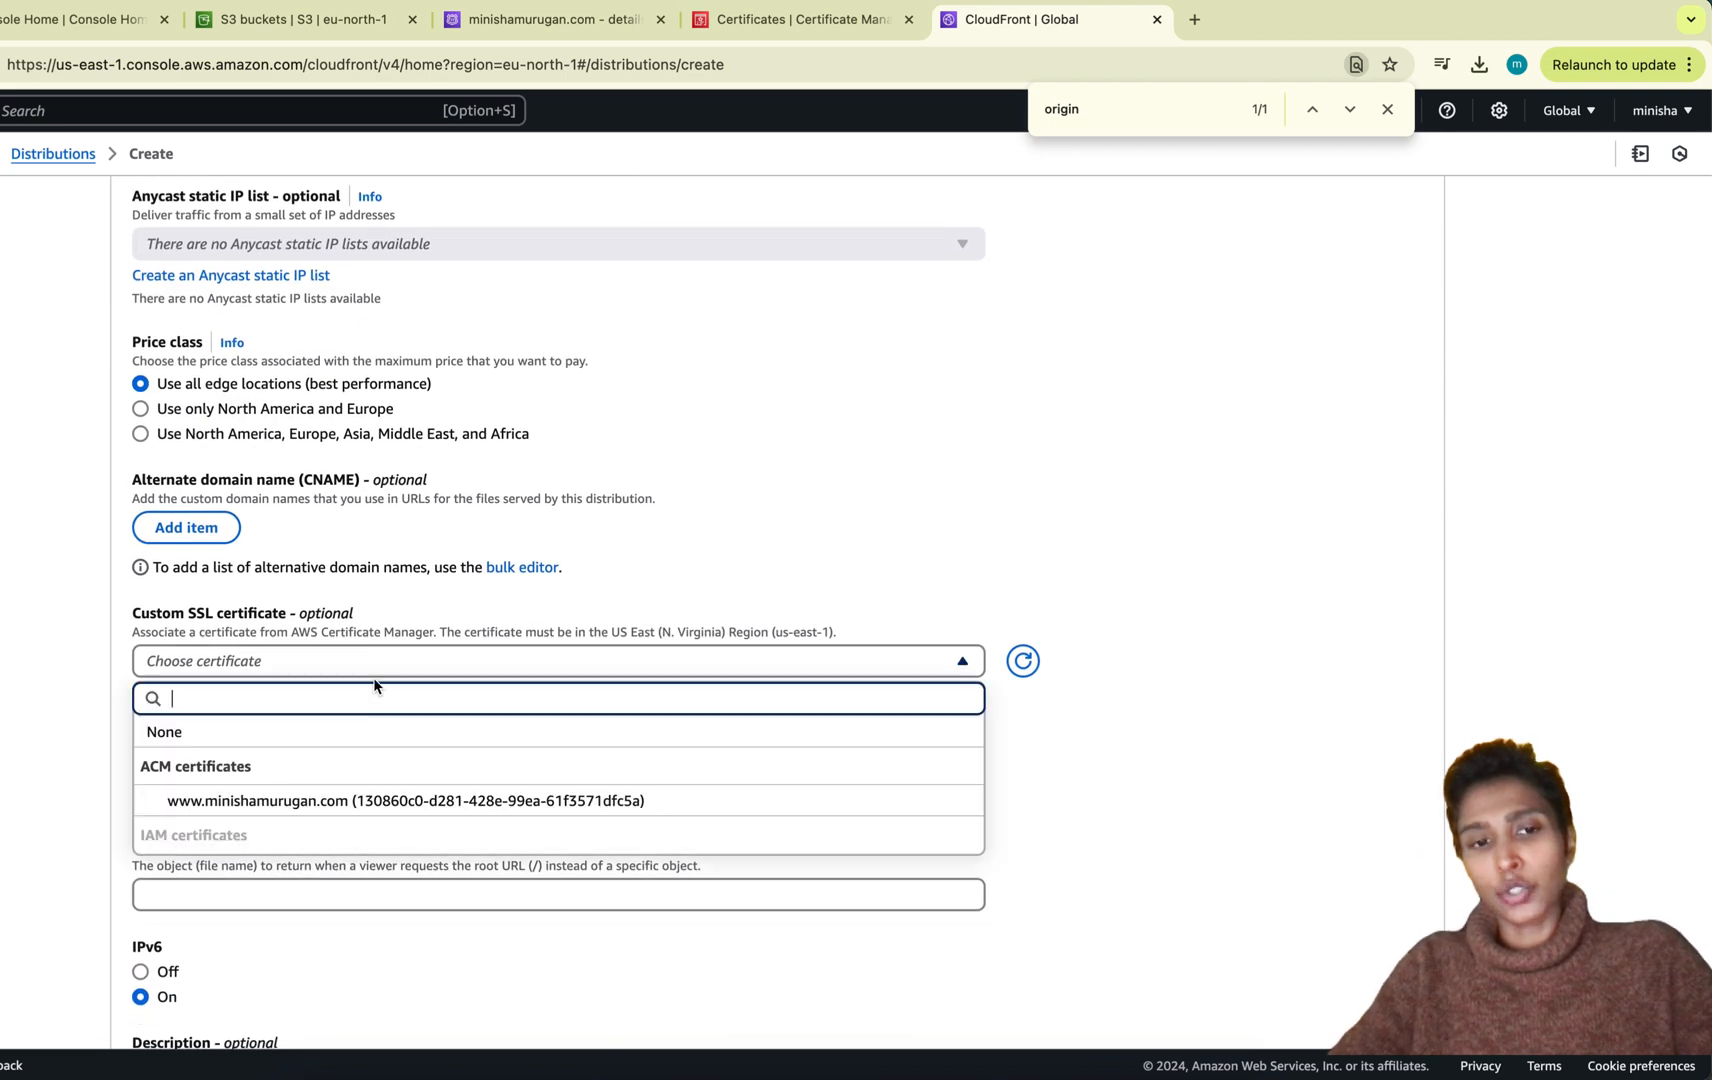
{"action": "left_click", "coordinate": [519, 801]}
Step: Set the distribution's default root object to index.html
{"action": "scroll", "coordinate": [519, 801], "scroll_direction": "down", "scroll_amount": 2}
{"action": "scroll", "coordinate": [560, 832], "scroll_direction": "down", "scroll_amount": 3}
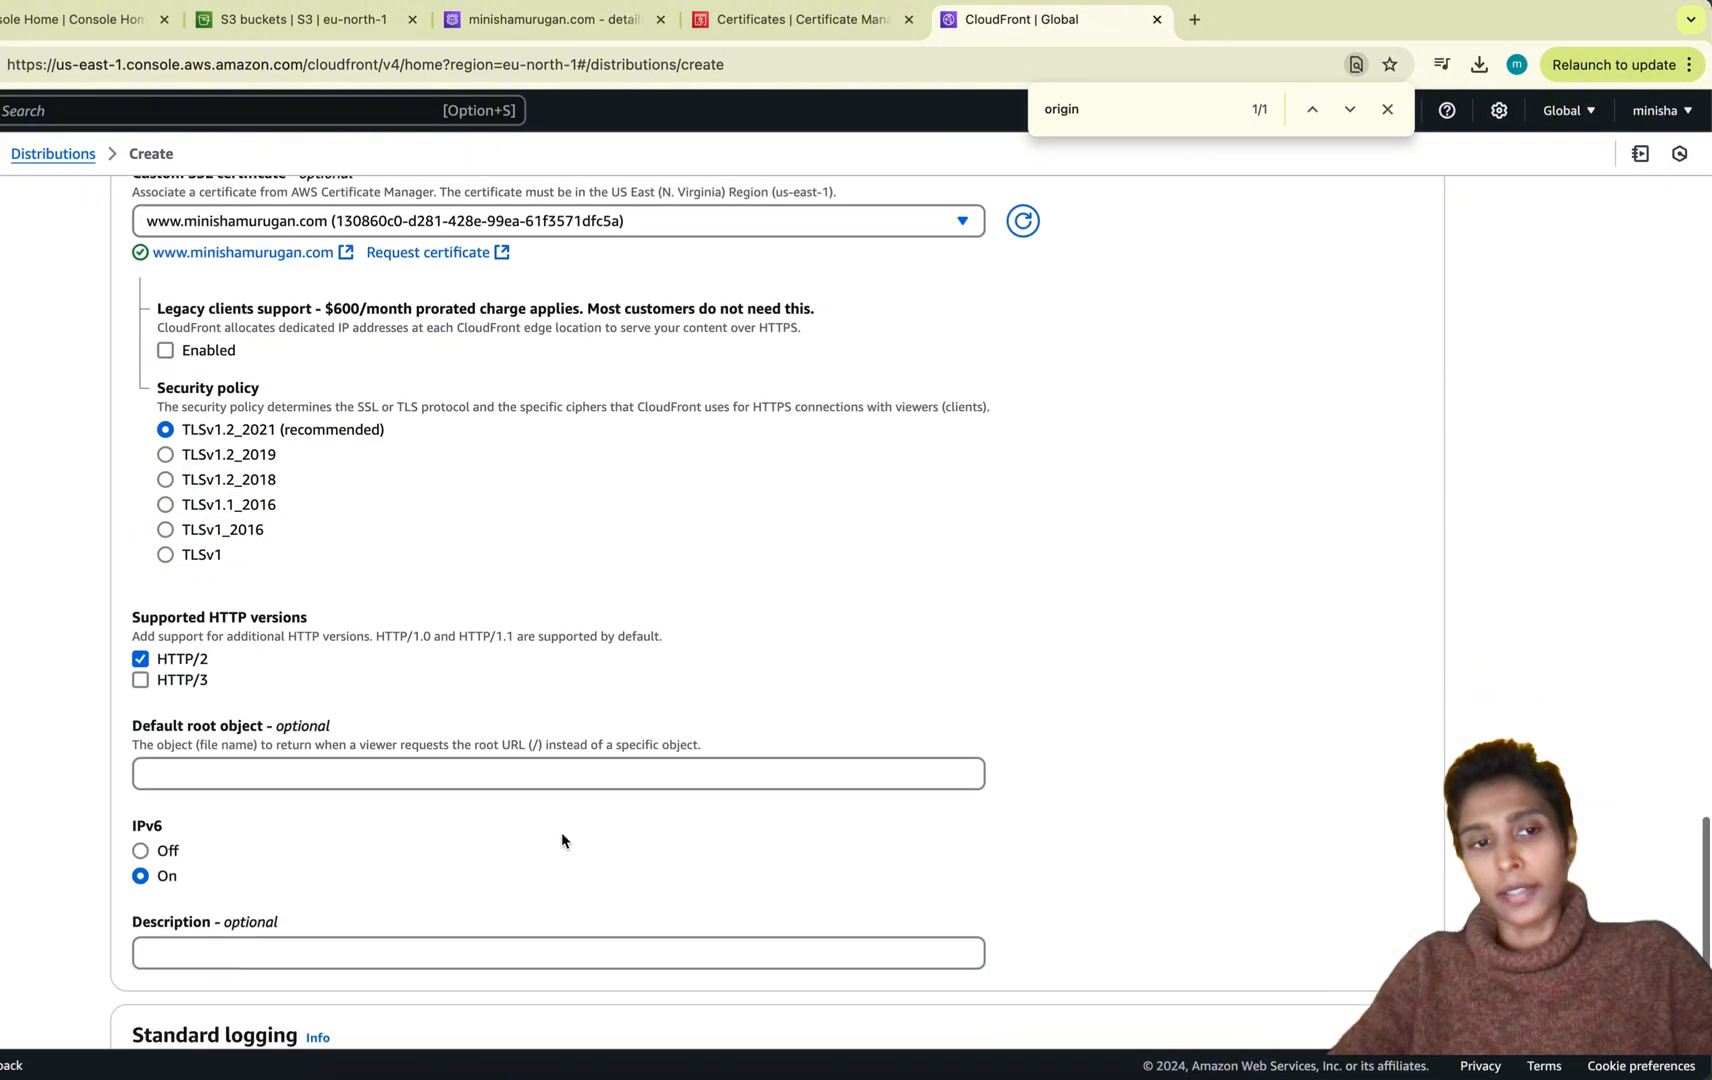
{"action": "scroll", "coordinate": [560, 832], "scroll_direction": "down", "scroll_amount": 2}
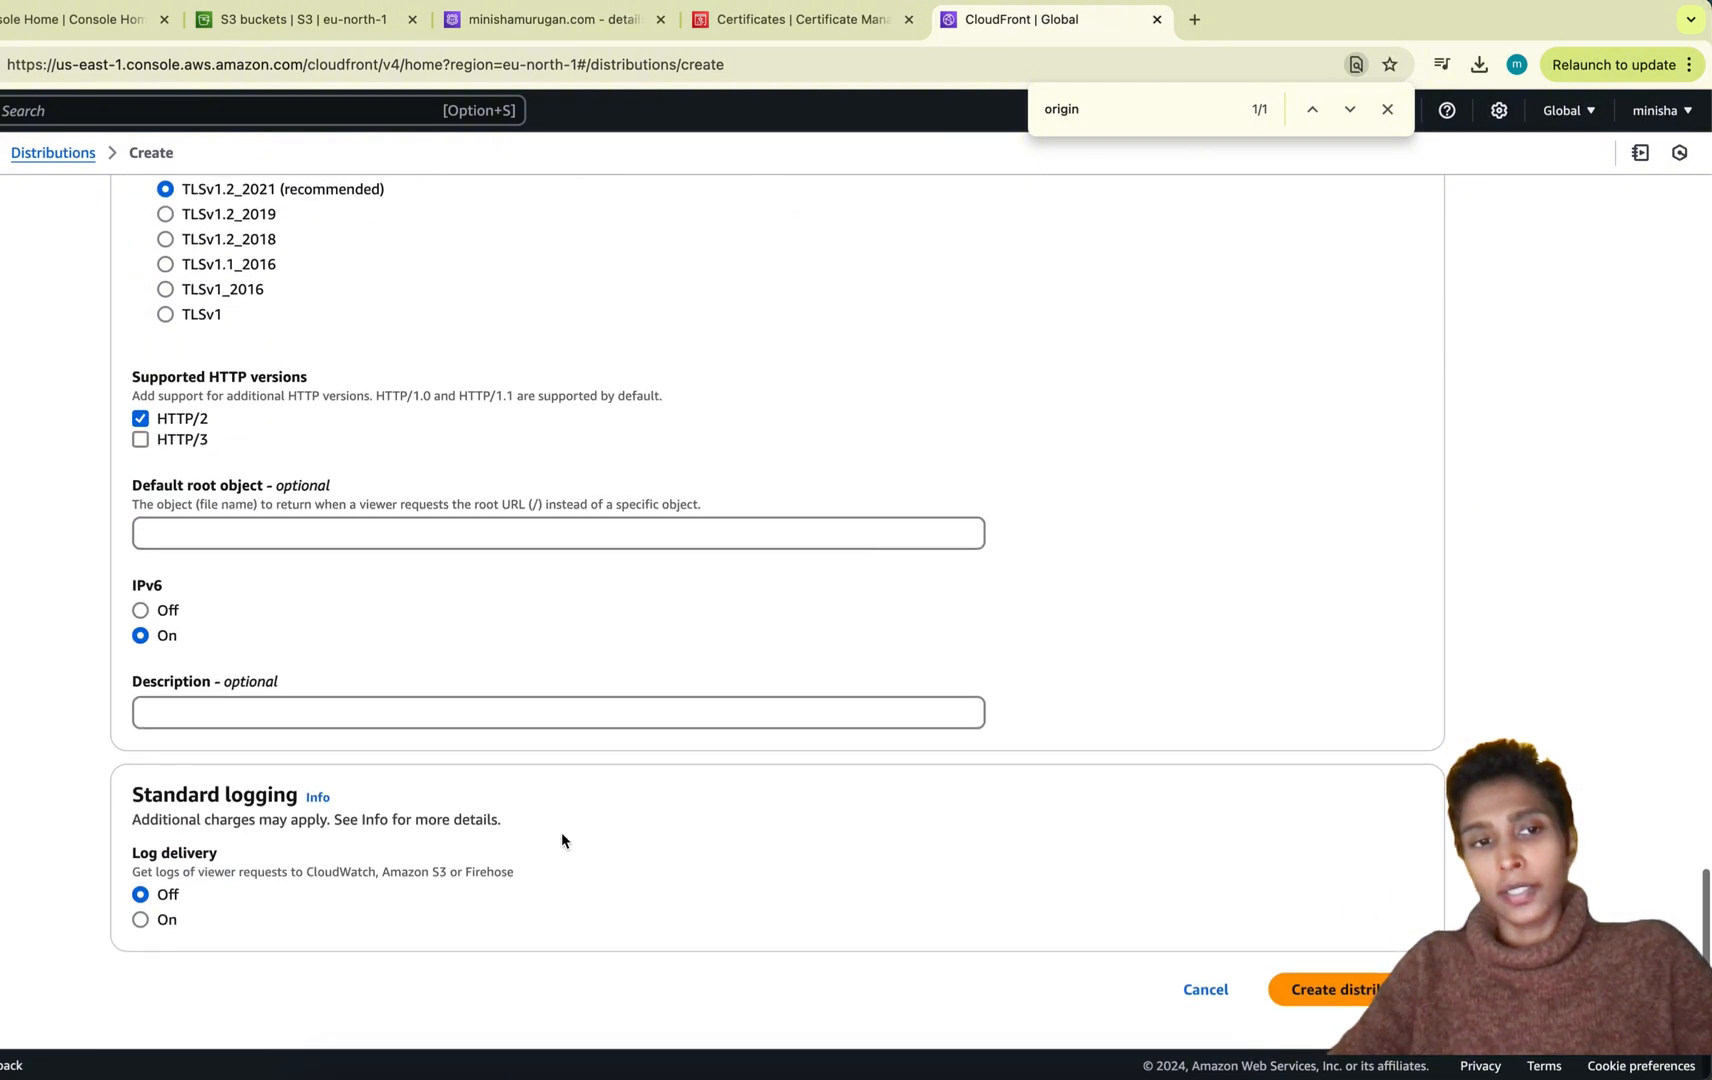
{"action": "left_click", "coordinate": [375, 530]}
{"action": "type", "text": "ince"}
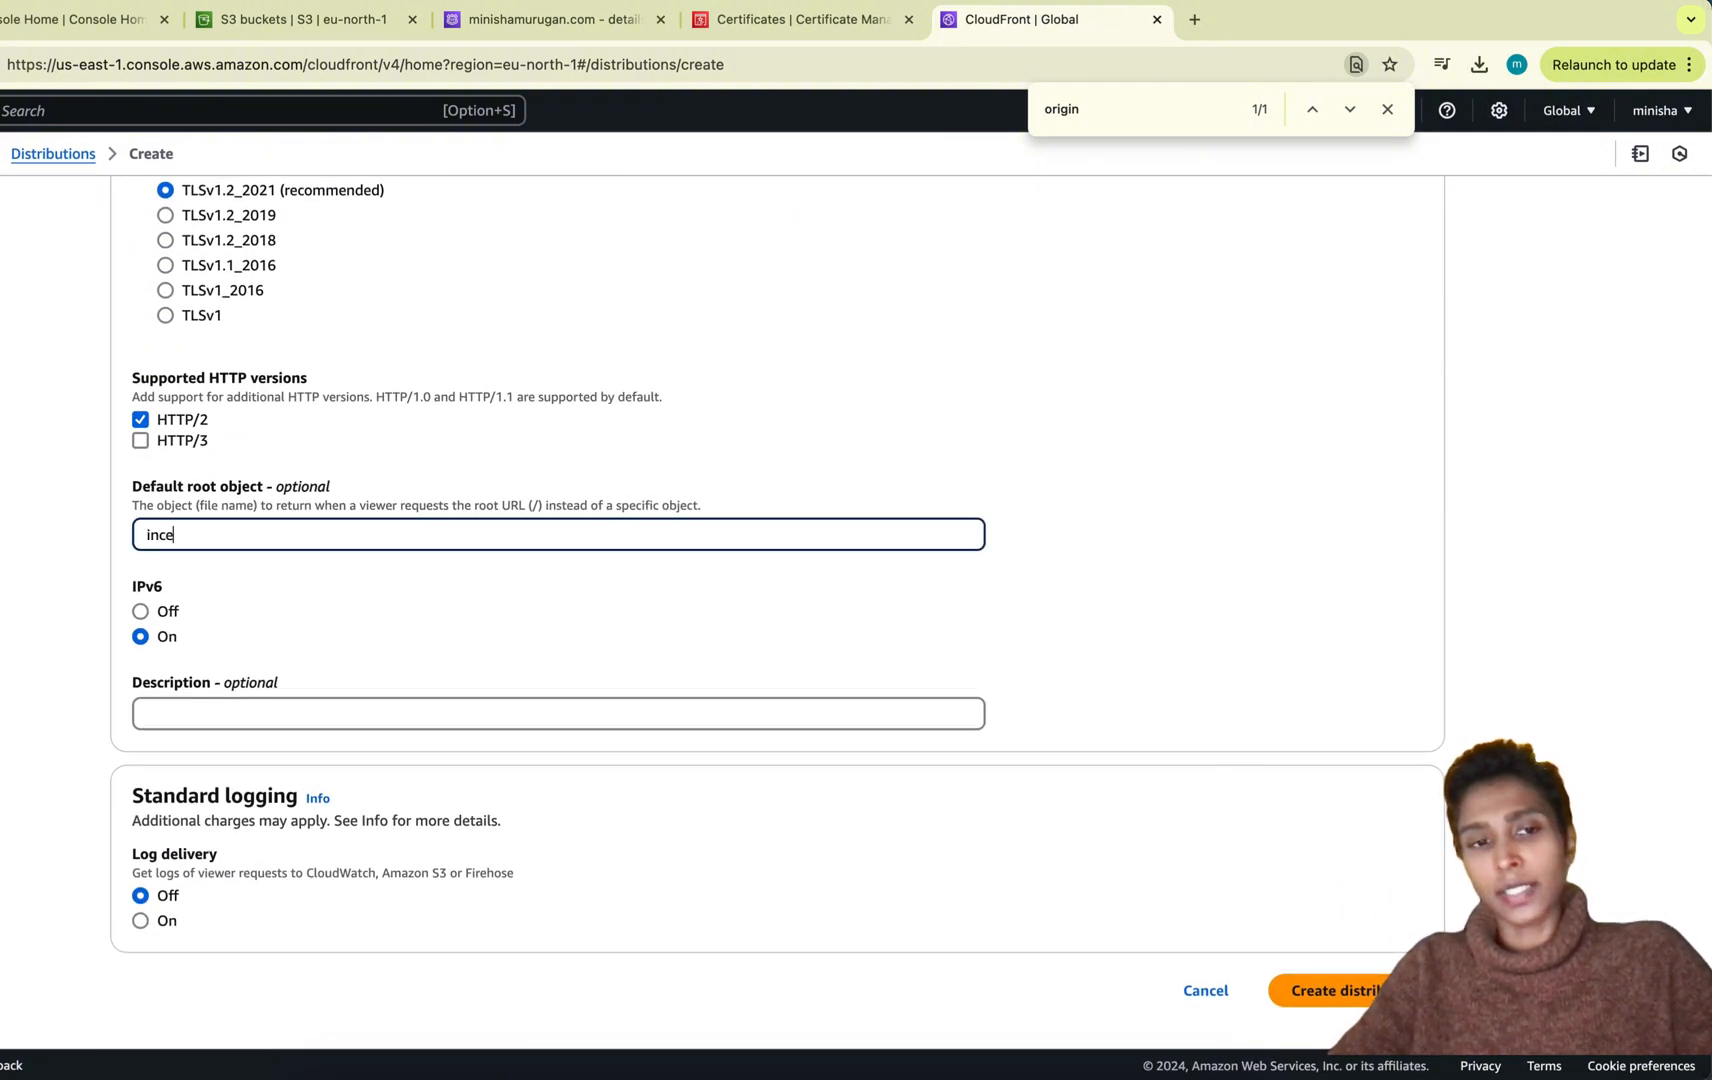
{"action": "type", "text": "x.html"}
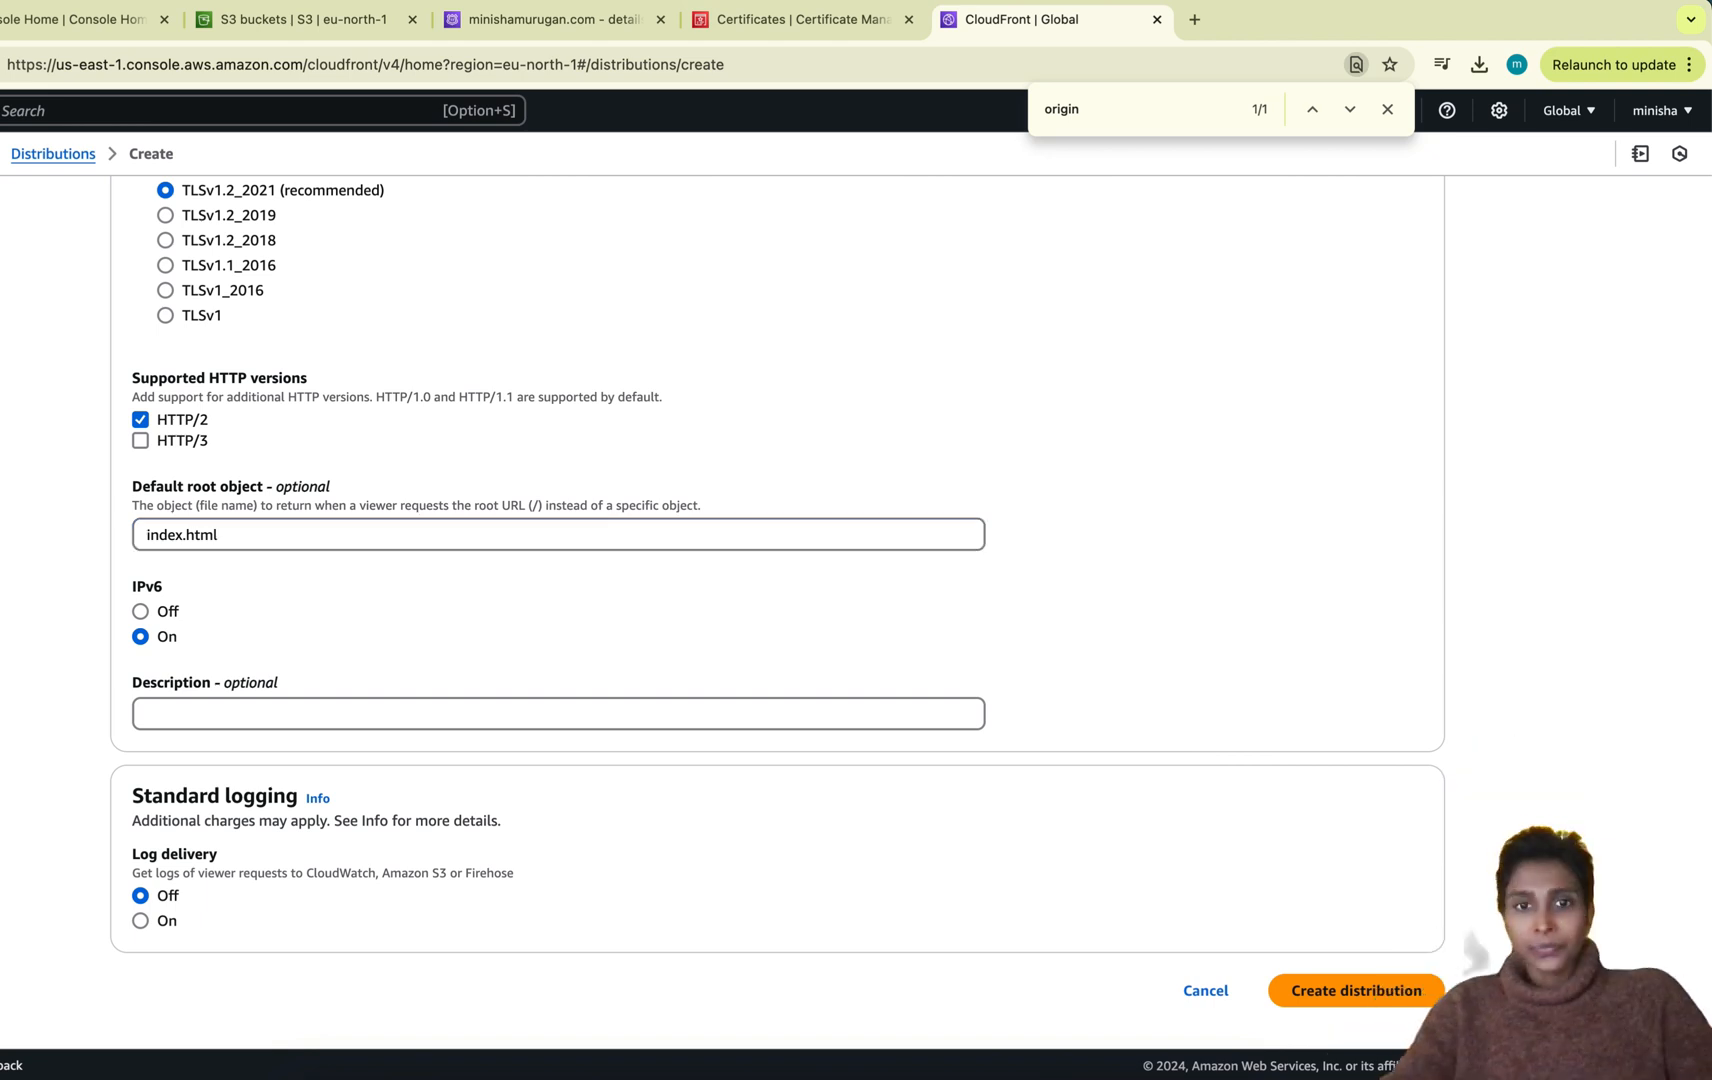
Step: Leave the distribution form, view the existing distribution's general details and return to the list of distributions
{"action": "left_click", "coordinate": [53, 154]}
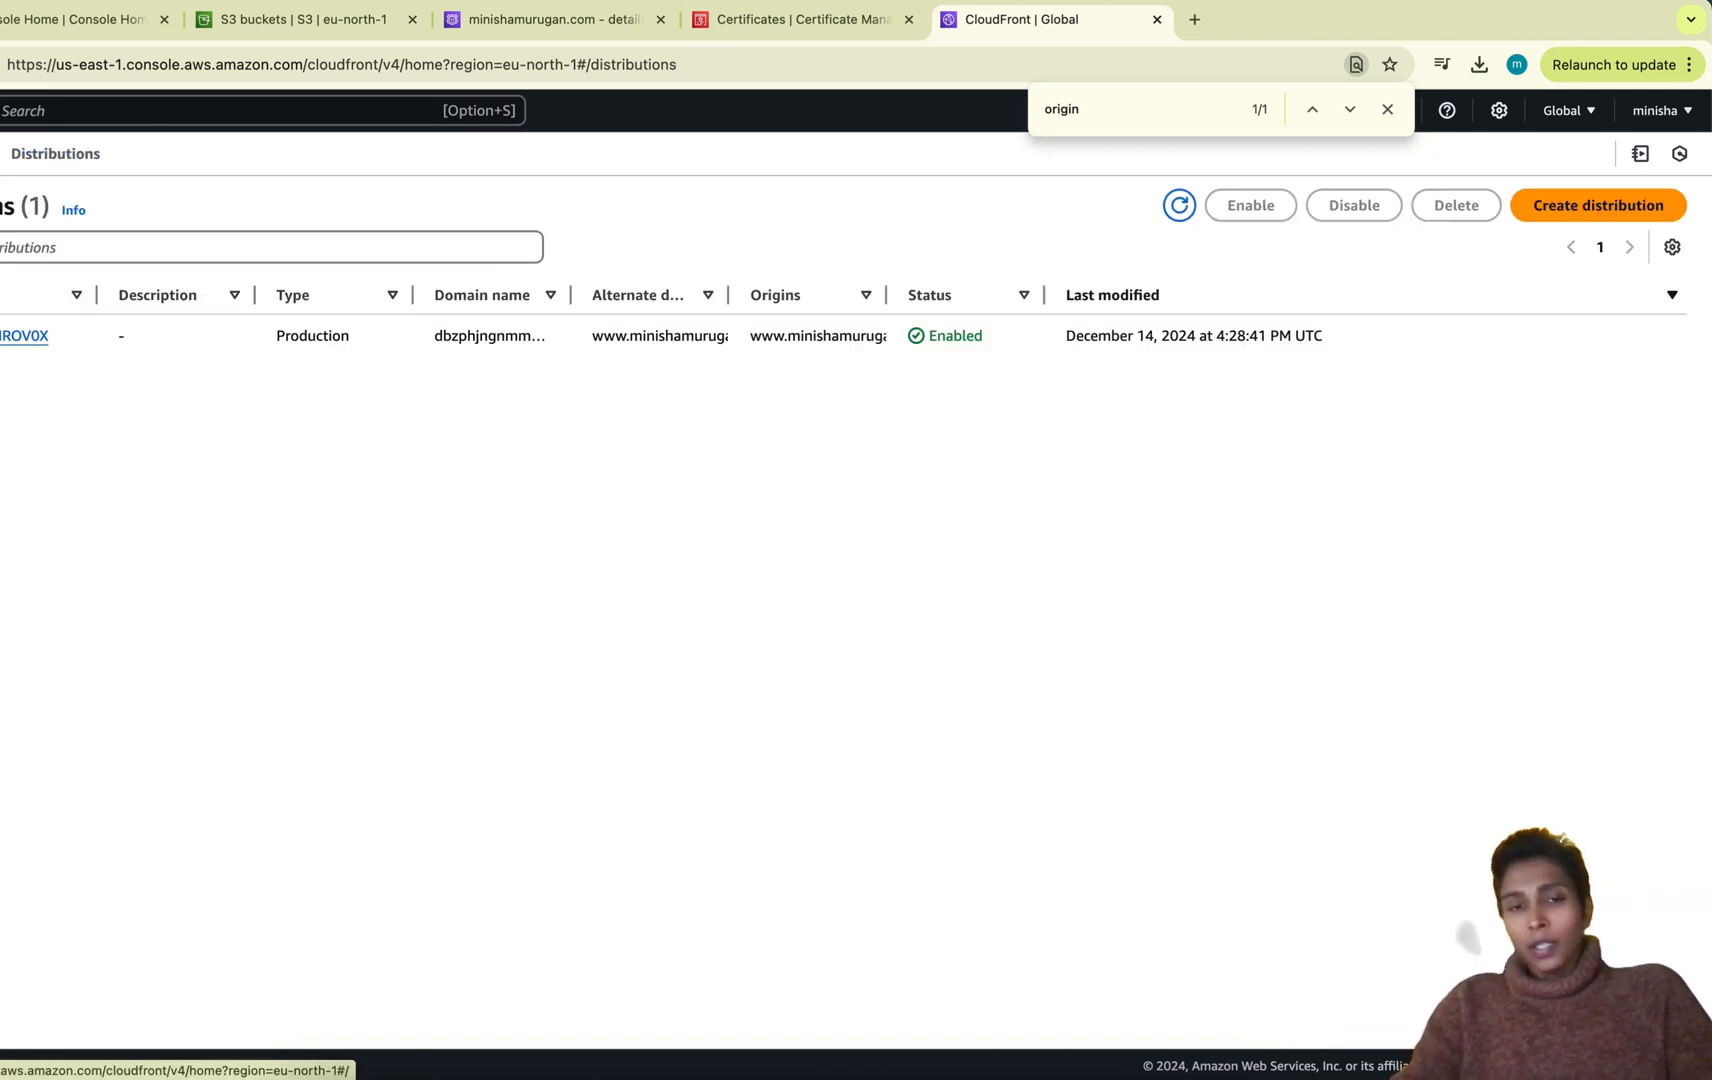
{"action": "left_click", "coordinate": [12, 334]}
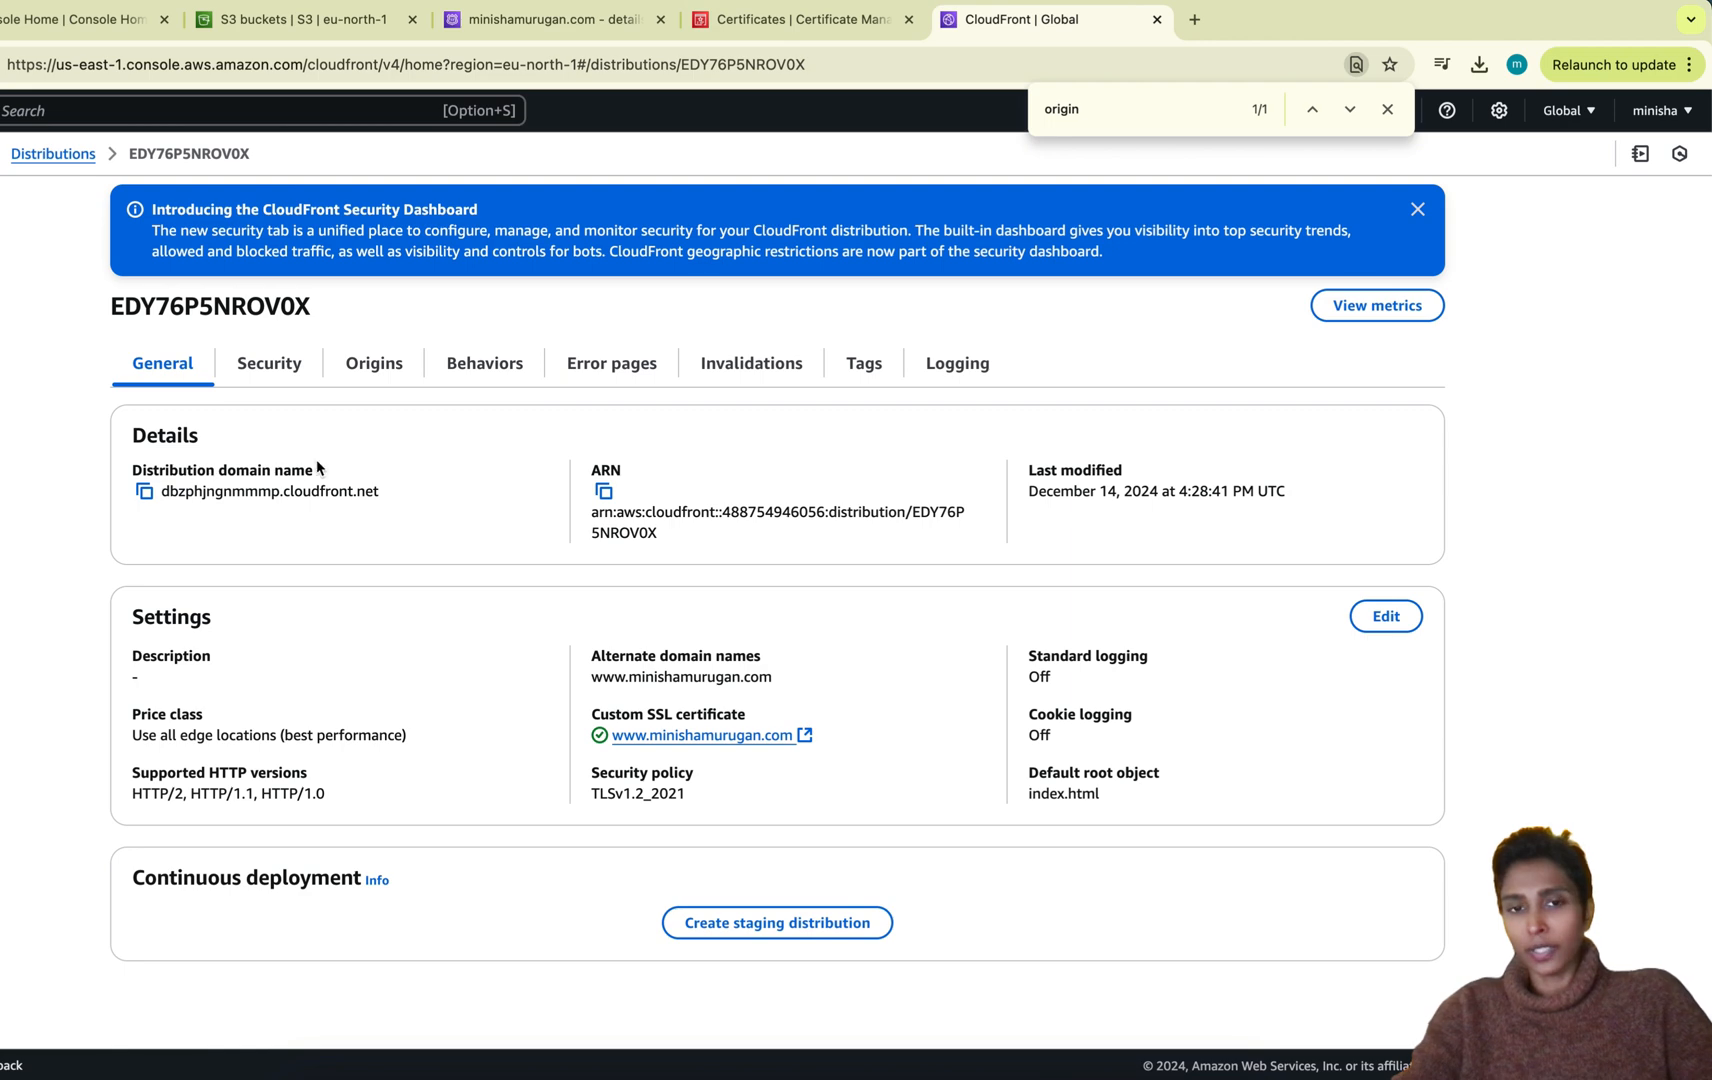
{"action": "key", "text": "super+bracketleft"}
Step: Open the owned domain's www address in a new browser tab and look through the live website
{"action": "left_click", "coordinate": [1194, 19]}
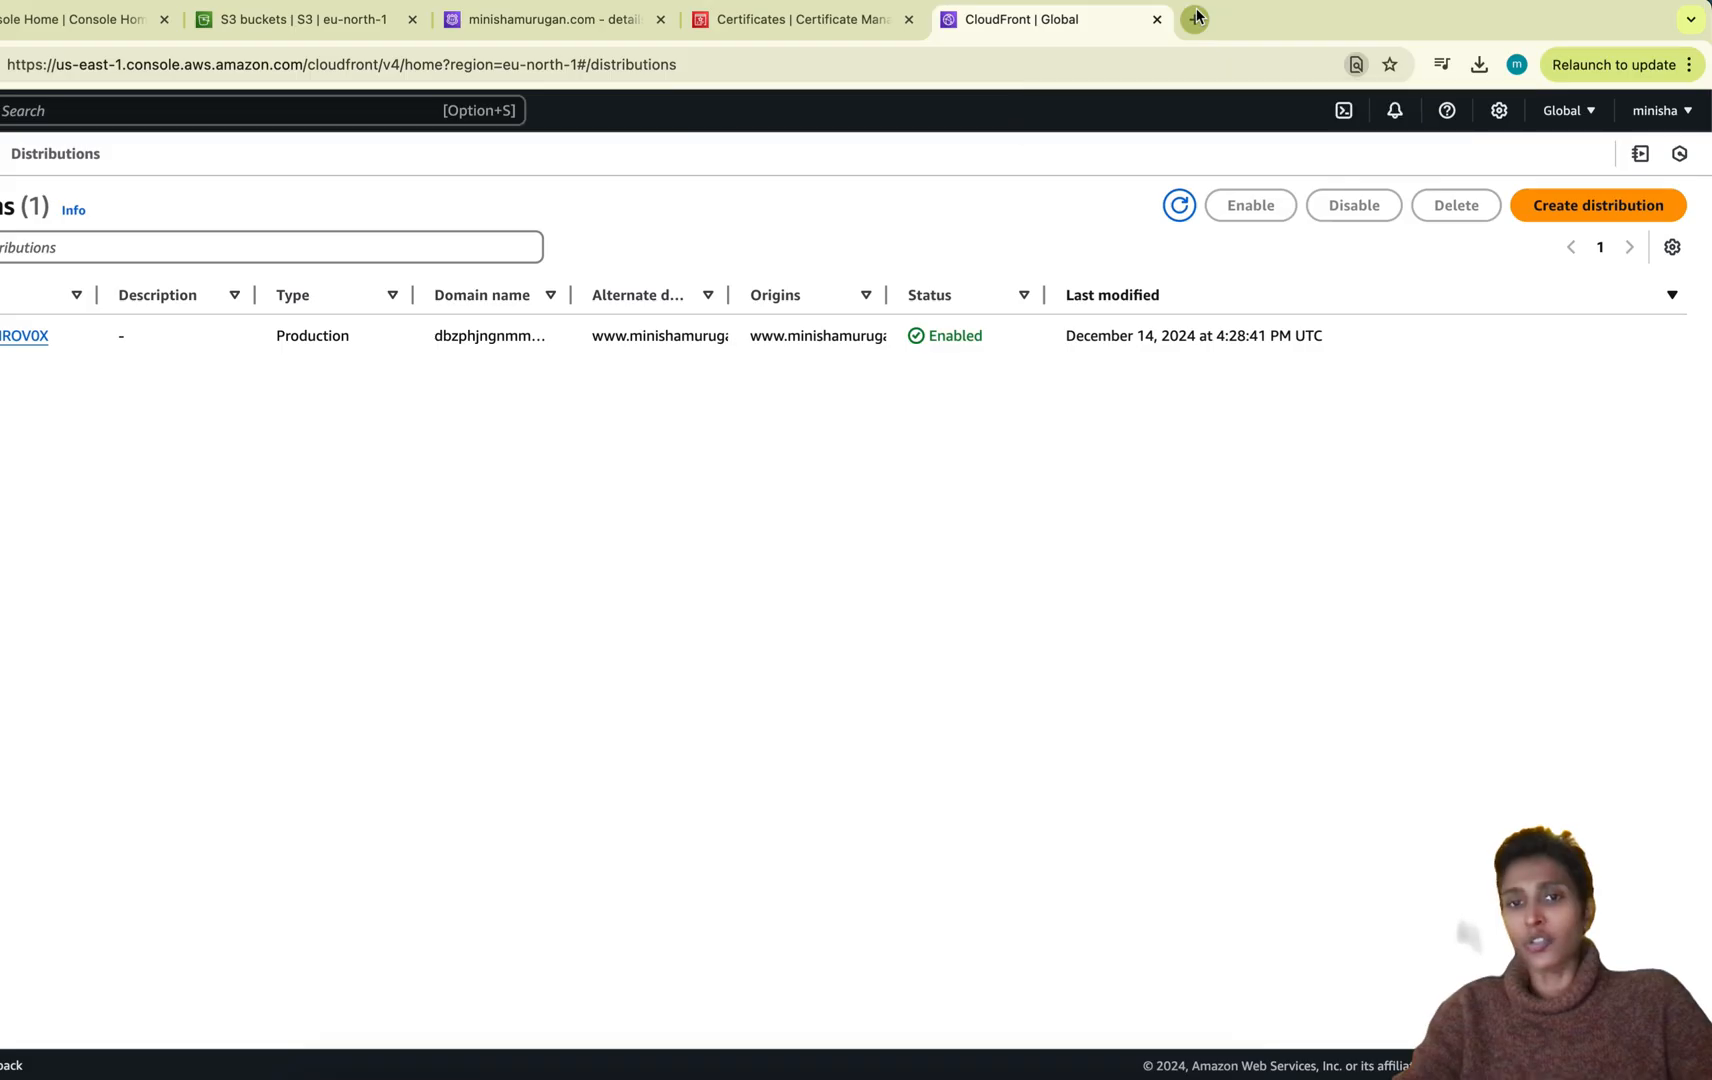
{"action": "type", "text": "www"}
{"action": "key", "text": "Return"}
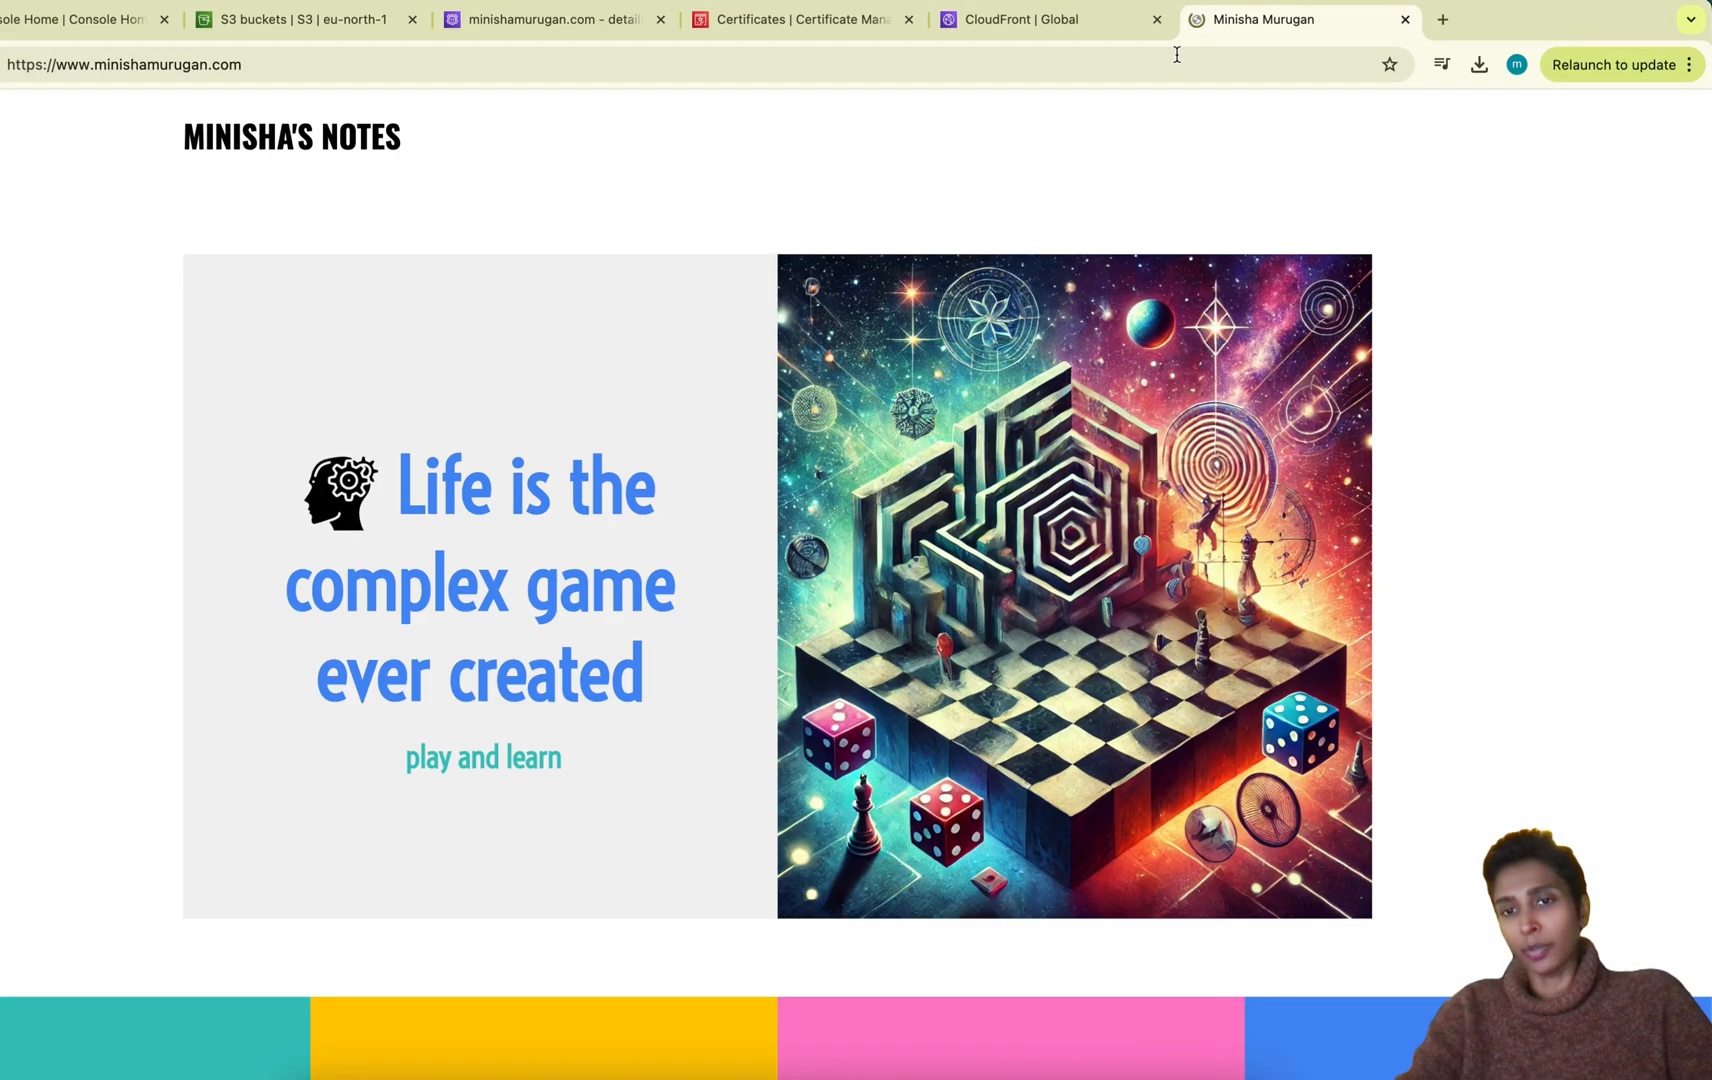
{"action": "scroll", "coordinate": [716, 669], "scroll_direction": "down", "scroll_amount": 15}
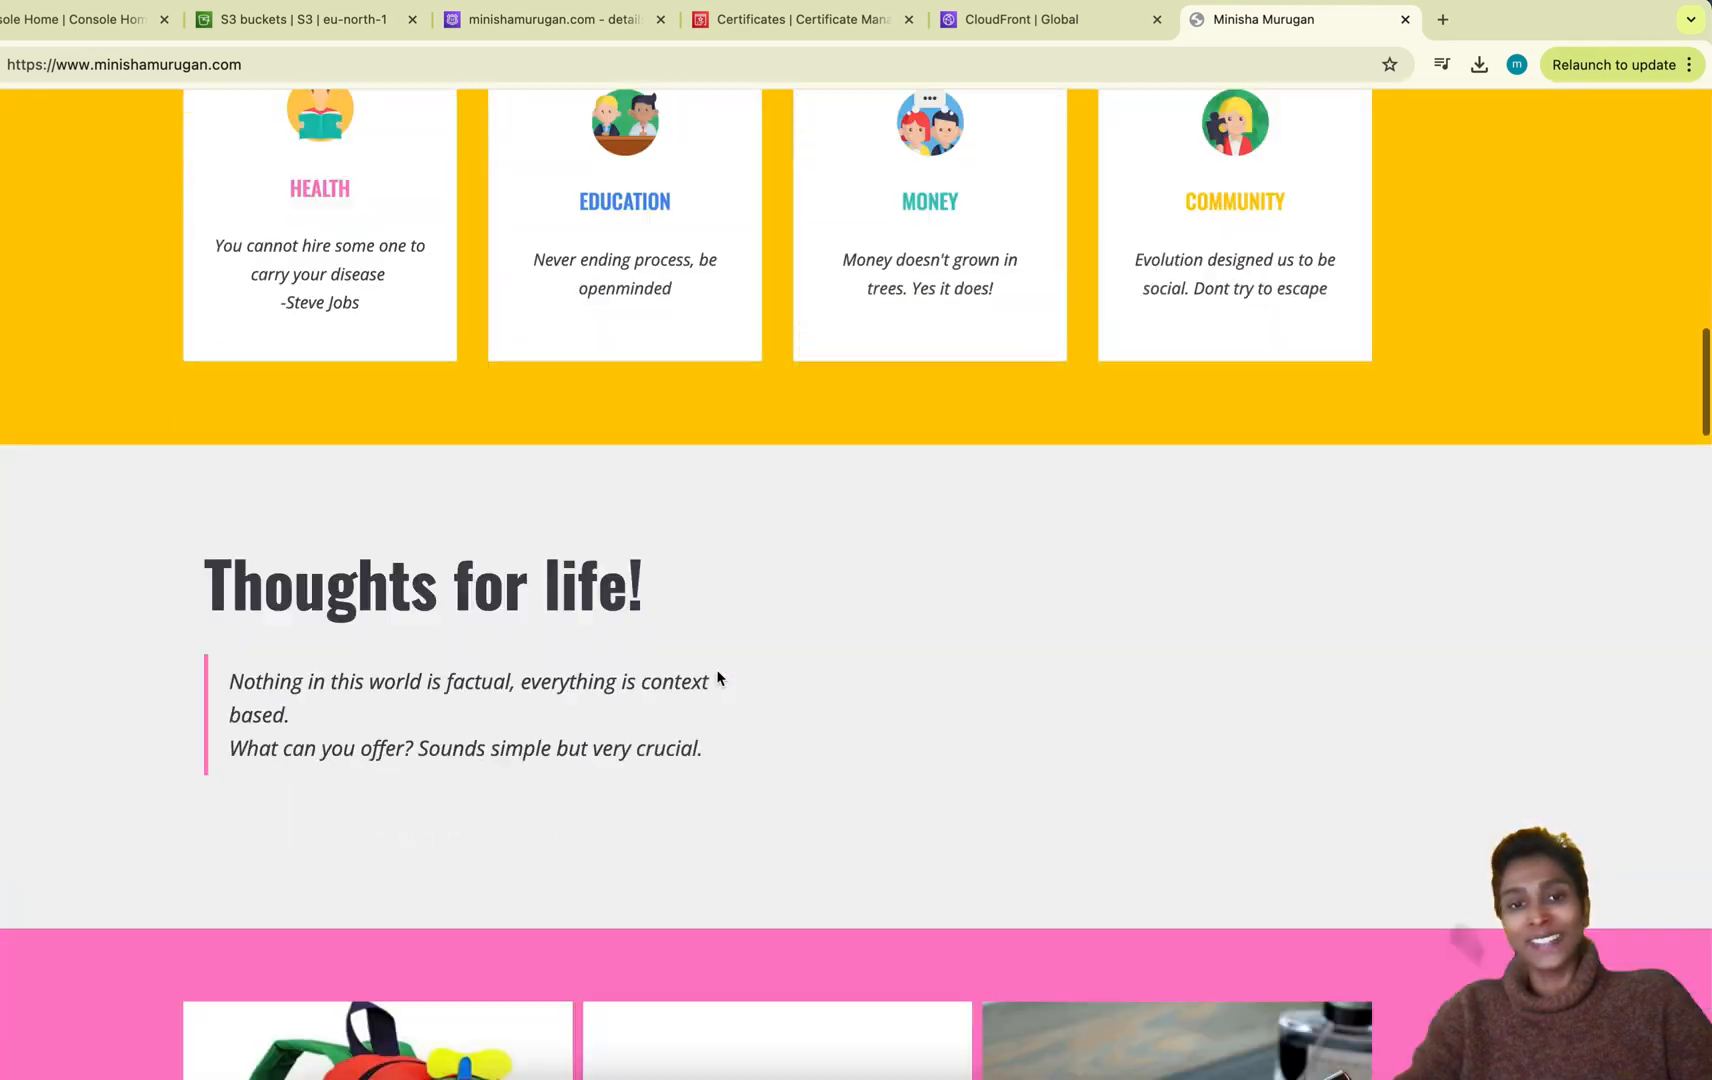
{"action": "scroll", "coordinate": [722, 677], "scroll_direction": "up", "scroll_amount": 20}
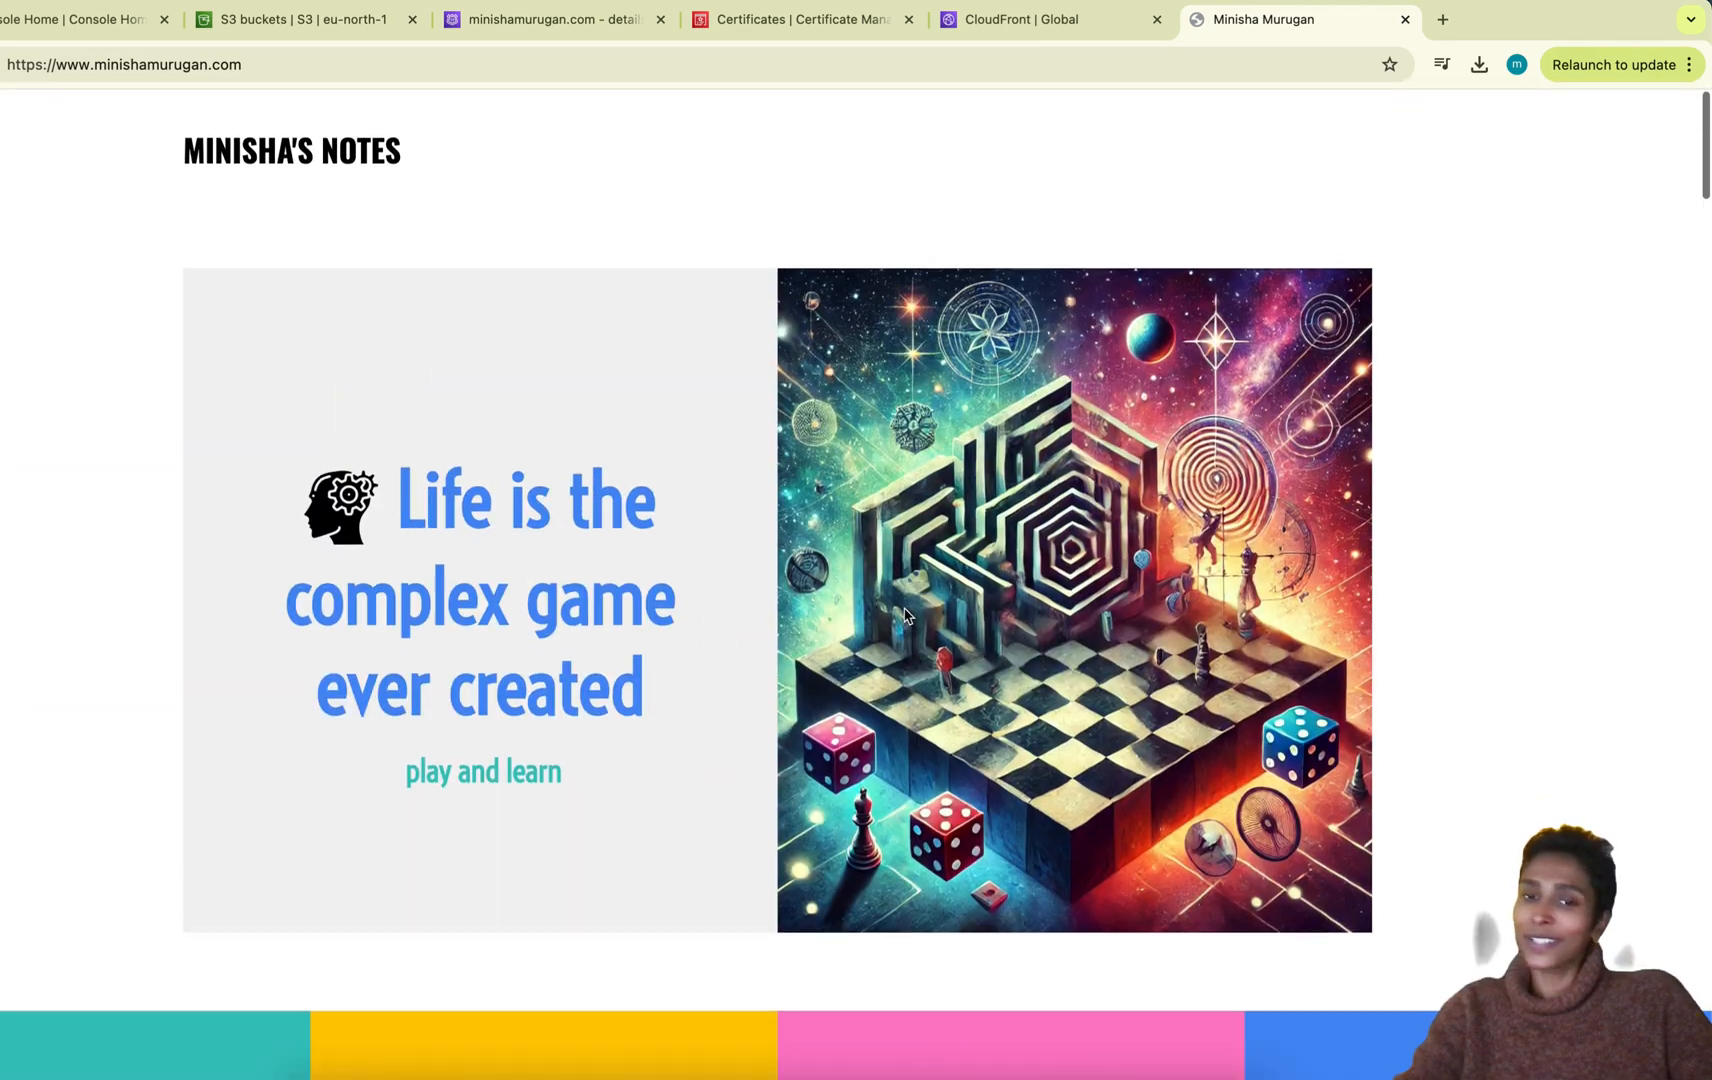